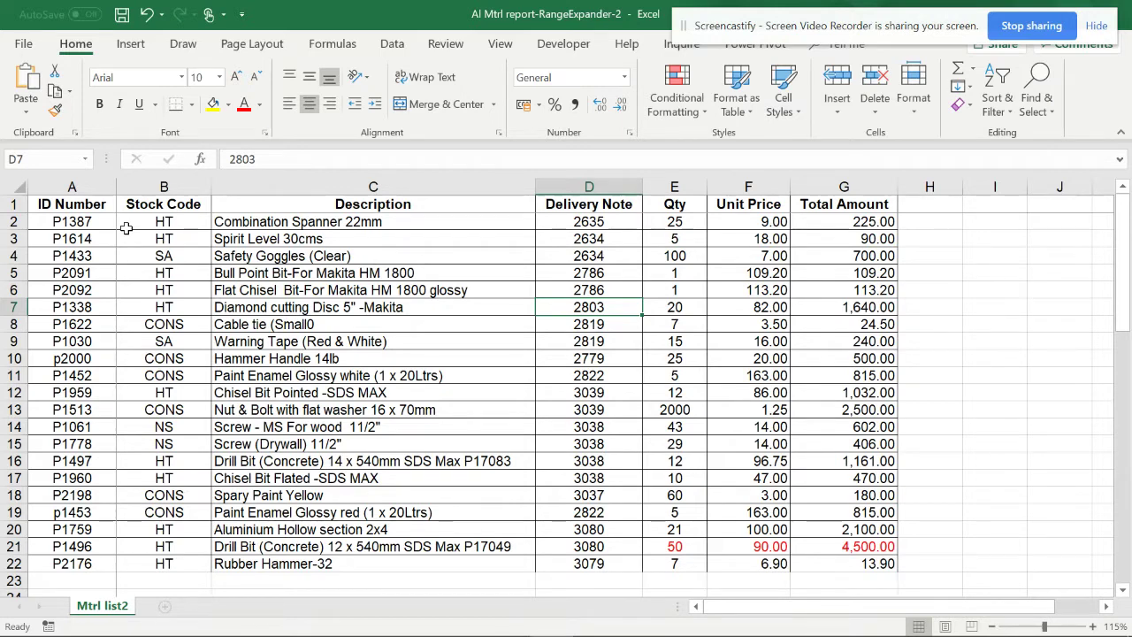
# Start a new formula-based conditional formatting rule for the Description cells C2:C22
pyautogui.click(854, 219)
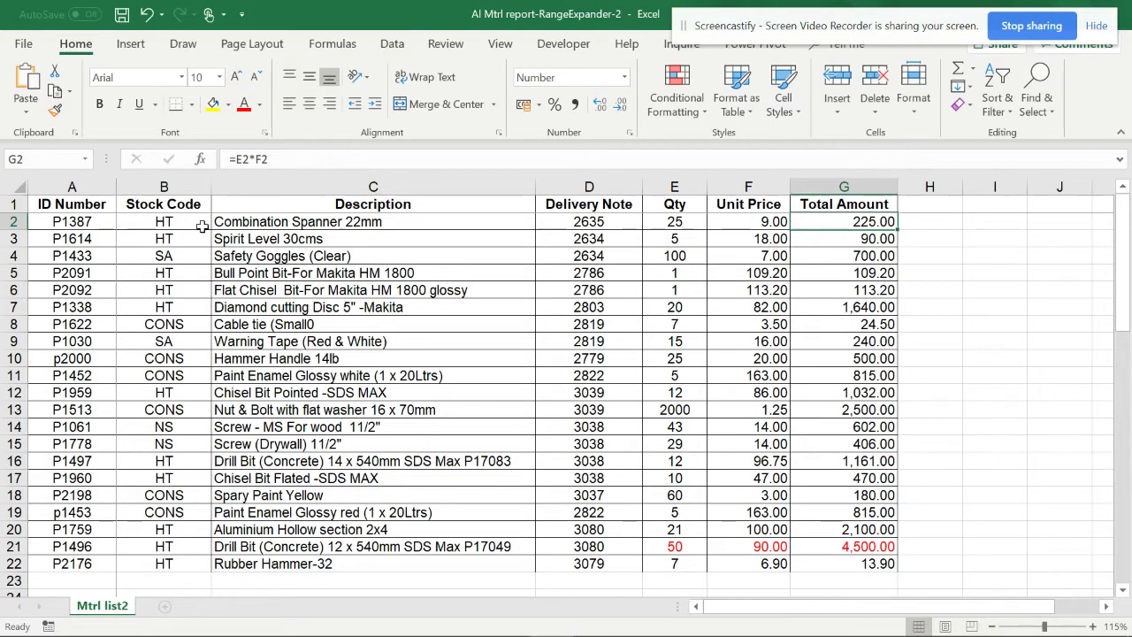
pyautogui.click(267, 219)
pyautogui.moveTo(267, 219); pyautogui.dragTo(263, 561)
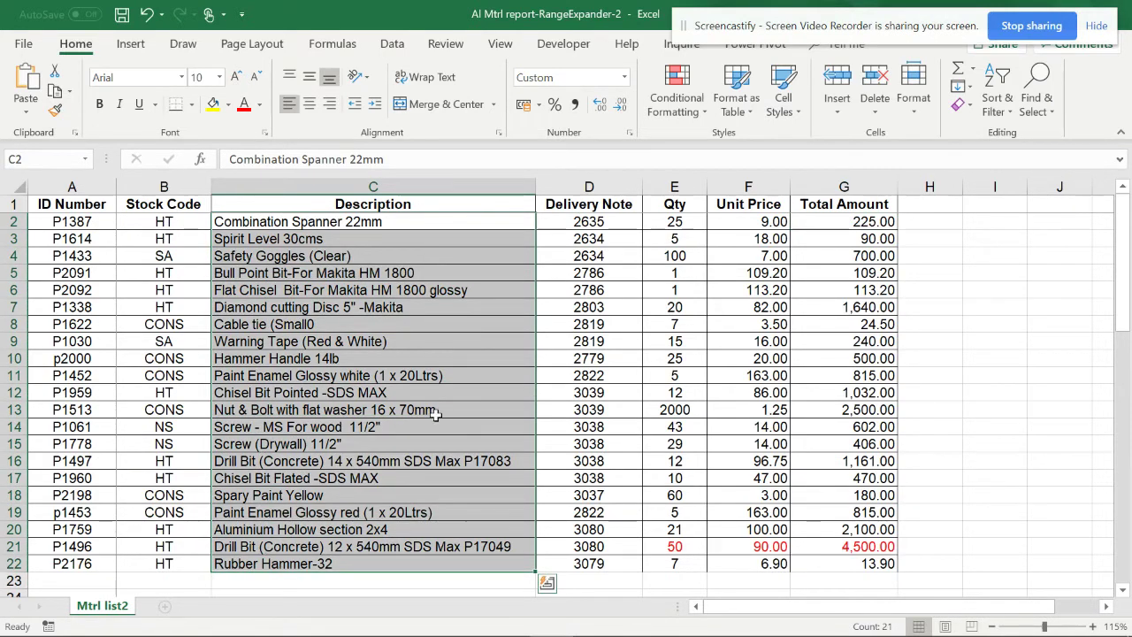
pyautogui.click(696, 120)
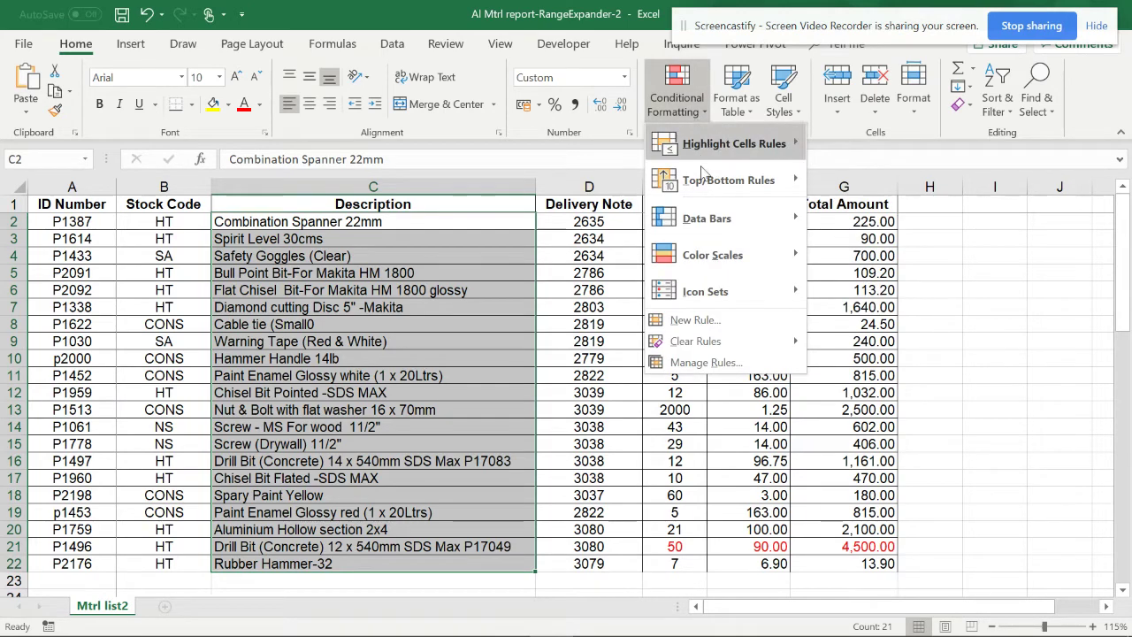
pyautogui.click(689, 324)
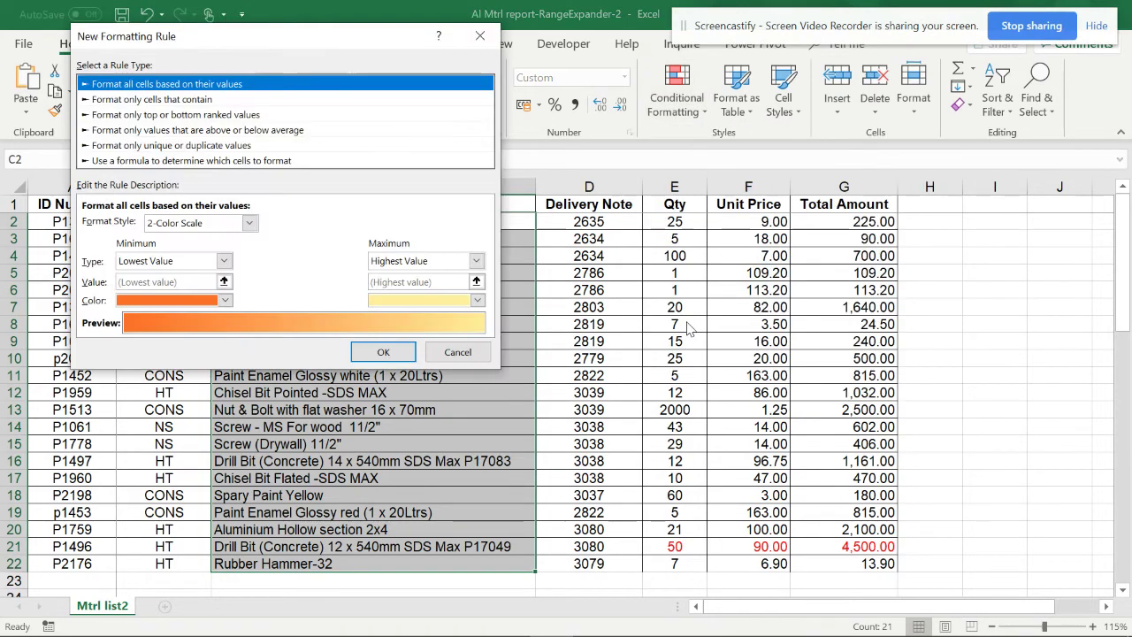
pyautogui.click(202, 163)
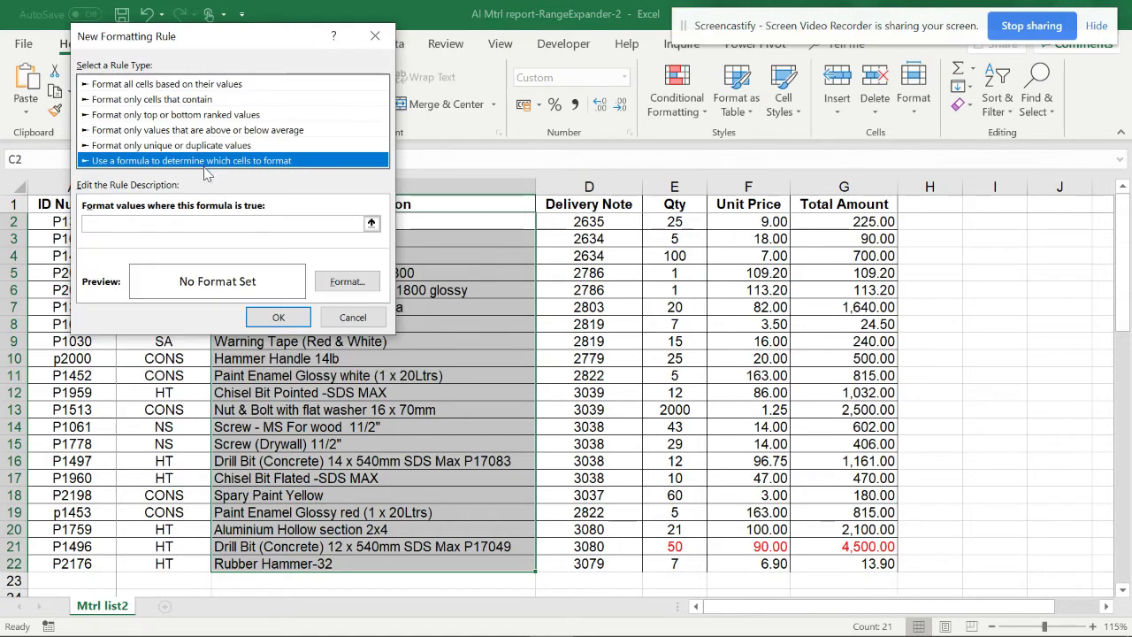
pyautogui.click(166, 223)
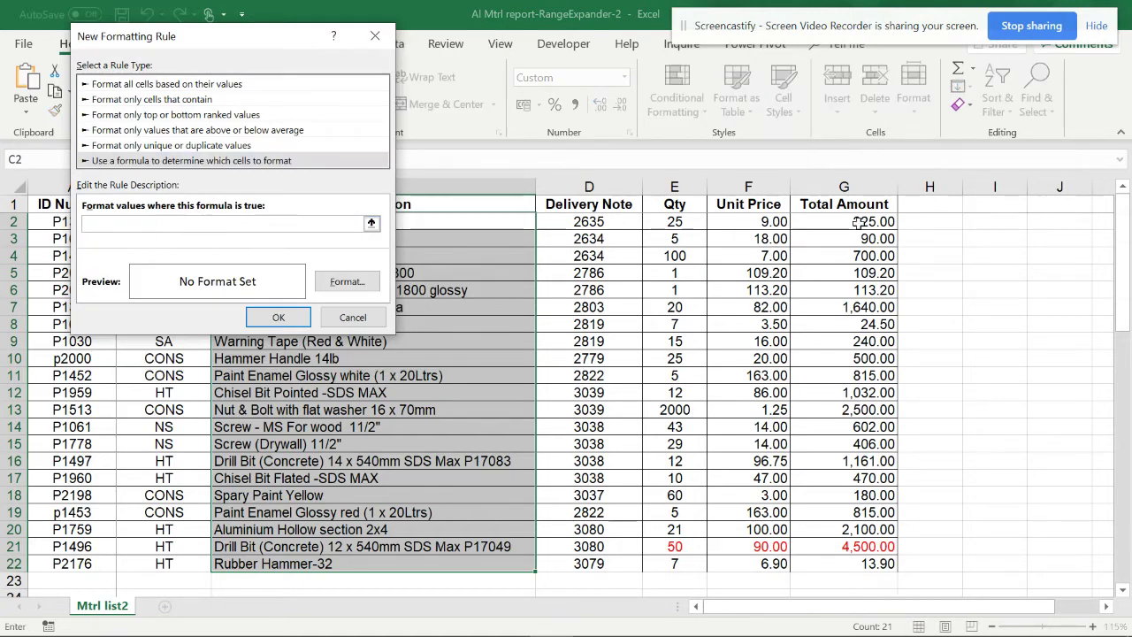
# Enter =$G2>=1000 as the formula condition of the rule for the Description cells
pyautogui.click(860, 223)
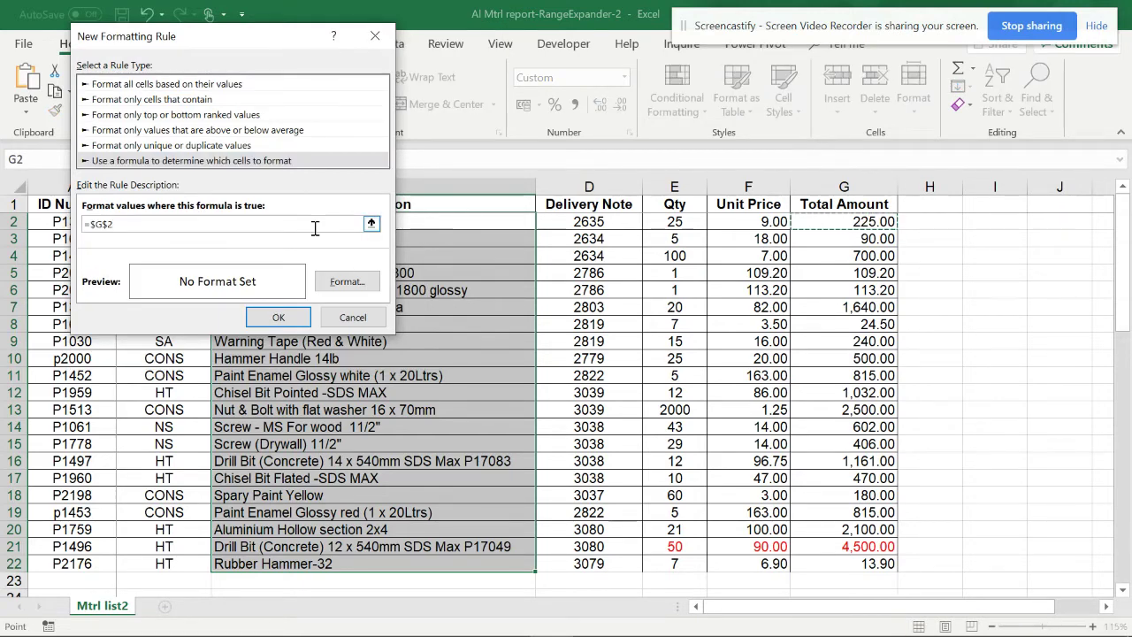
pyautogui.press('F4')
pyautogui.write('=>')
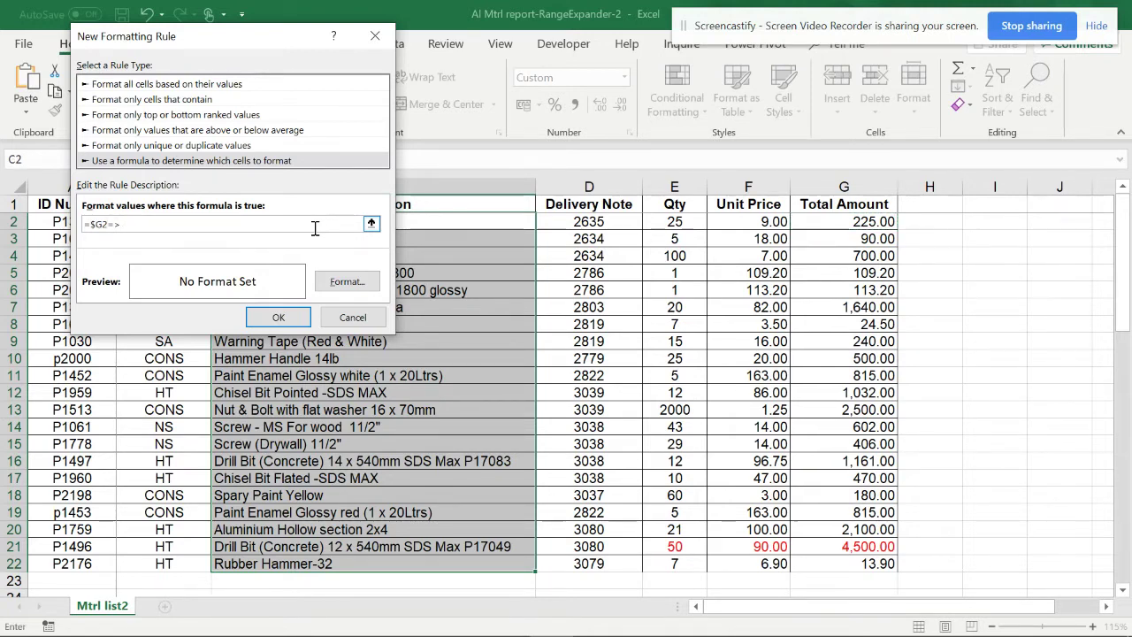
pyautogui.press('BackSpace')
pyautogui.press('BackSpace')
pyautogui.write('>=100')
# Give the Description rule a light green background fill and apply it
pyautogui.click(345, 282)
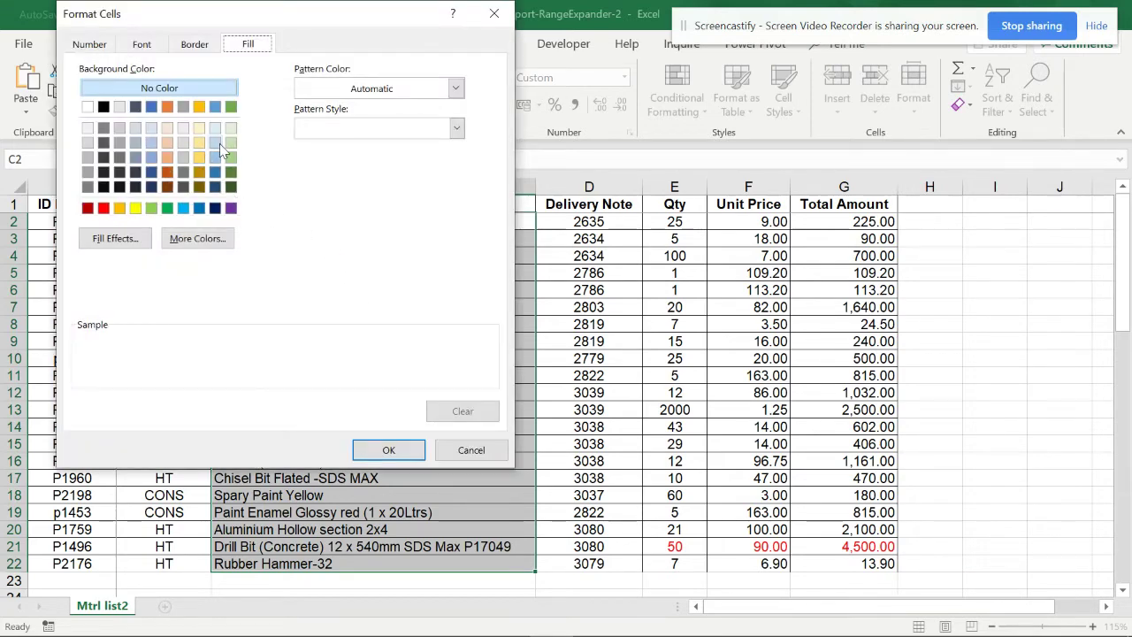
pyautogui.click(215, 142)
pyautogui.click(231, 141)
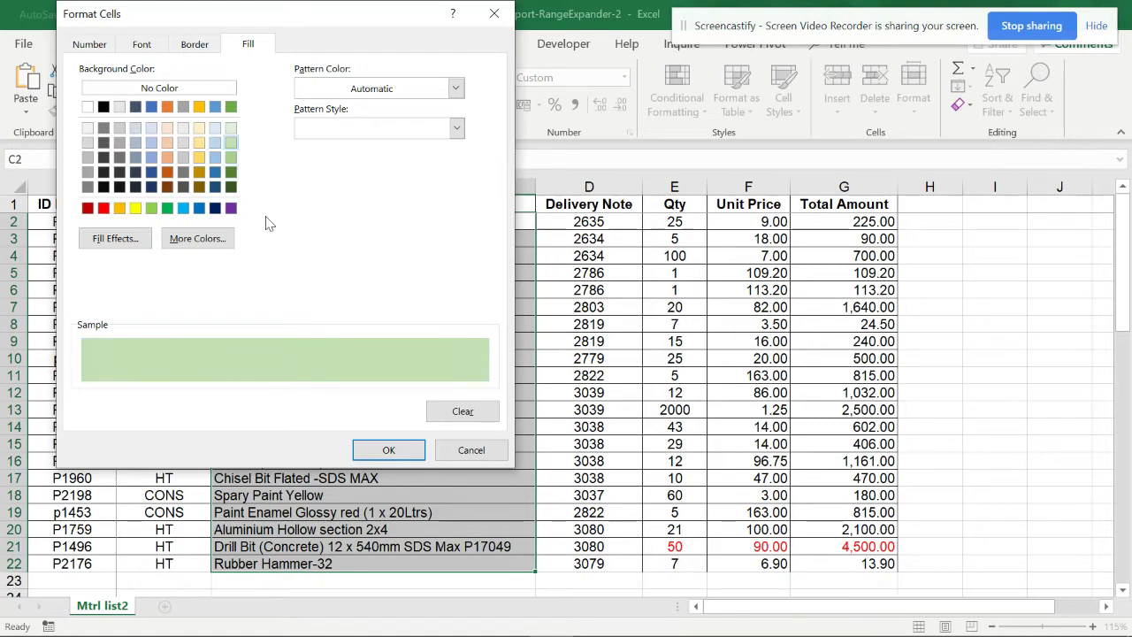
pyautogui.click(390, 452)
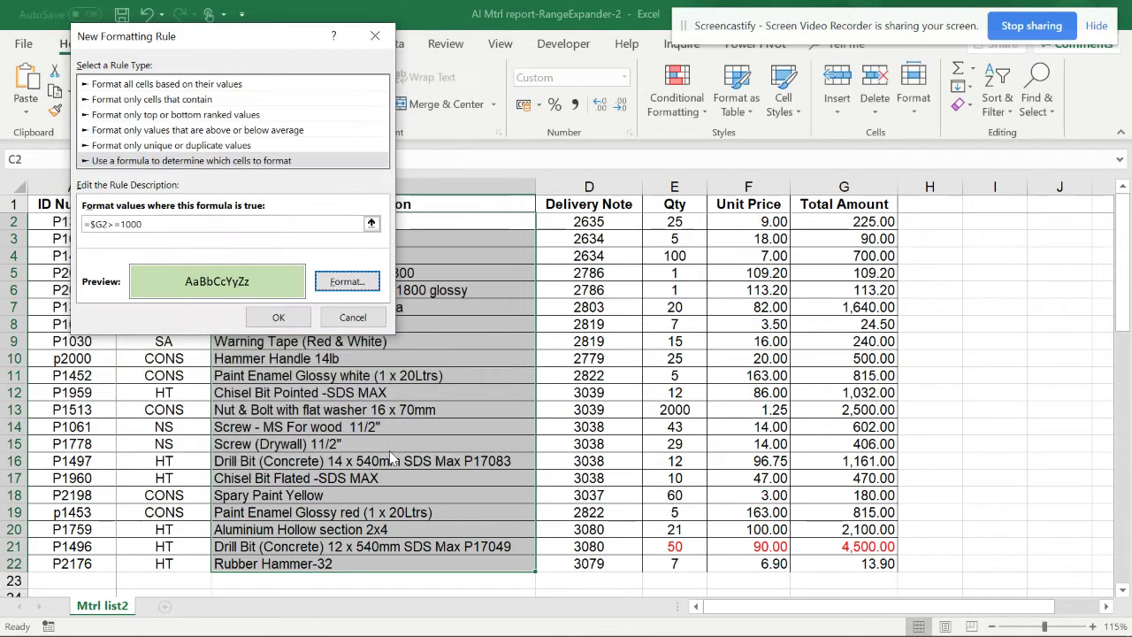
pyautogui.click(280, 318)
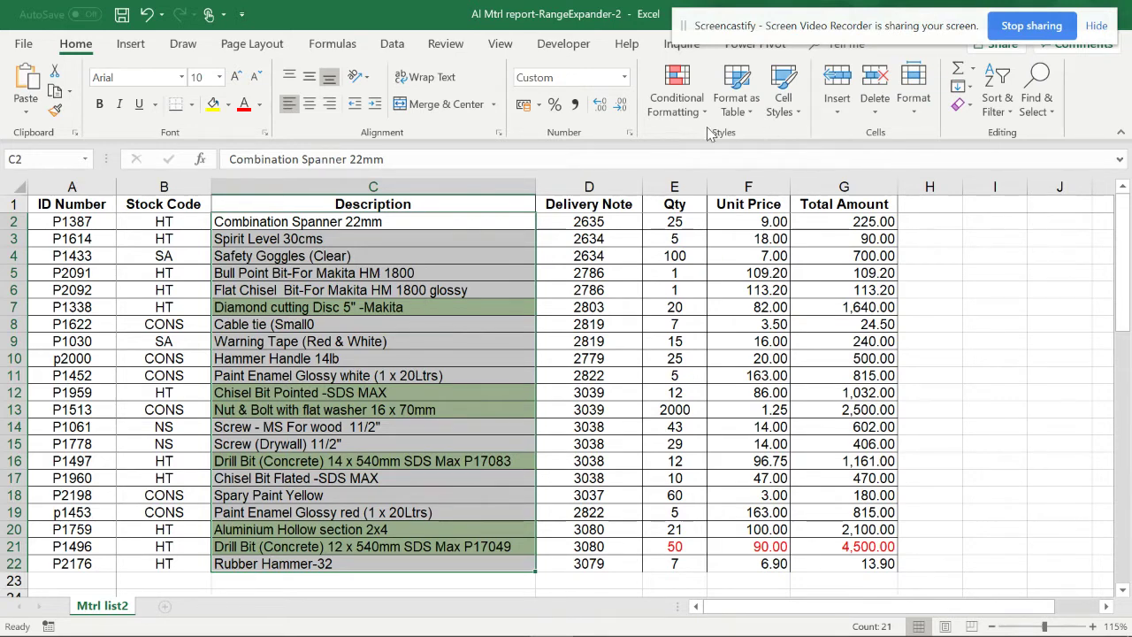
# Clear the Description column's conditional formatting by removing the rules from the entire sheet
pyautogui.click(677, 88)
pyautogui.moveTo(769, 161)
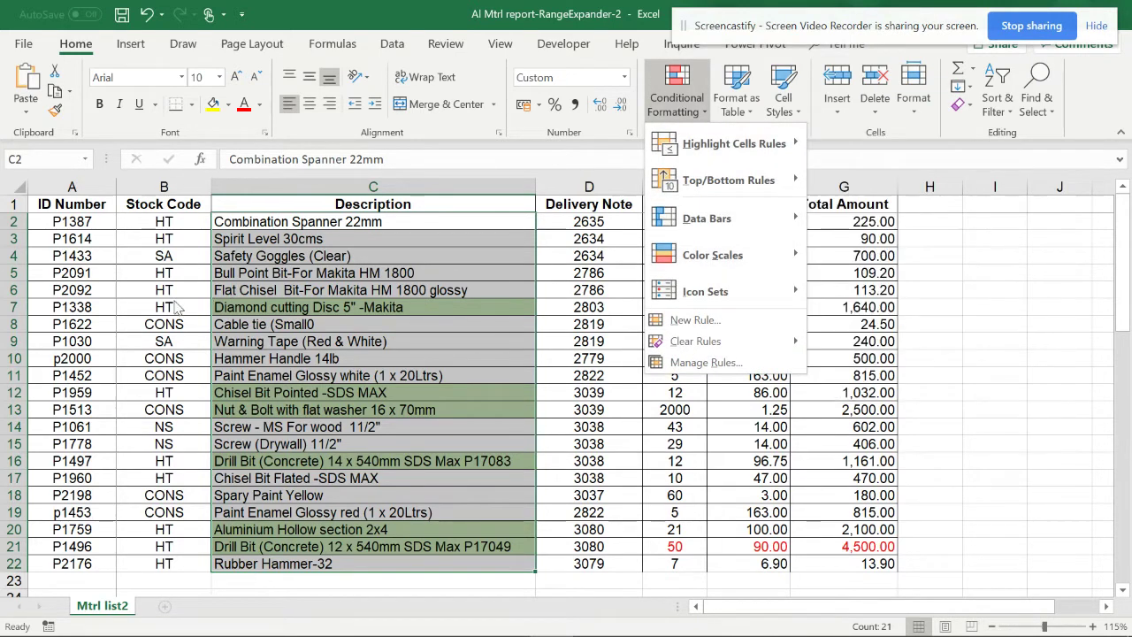
pyautogui.click(213, 329)
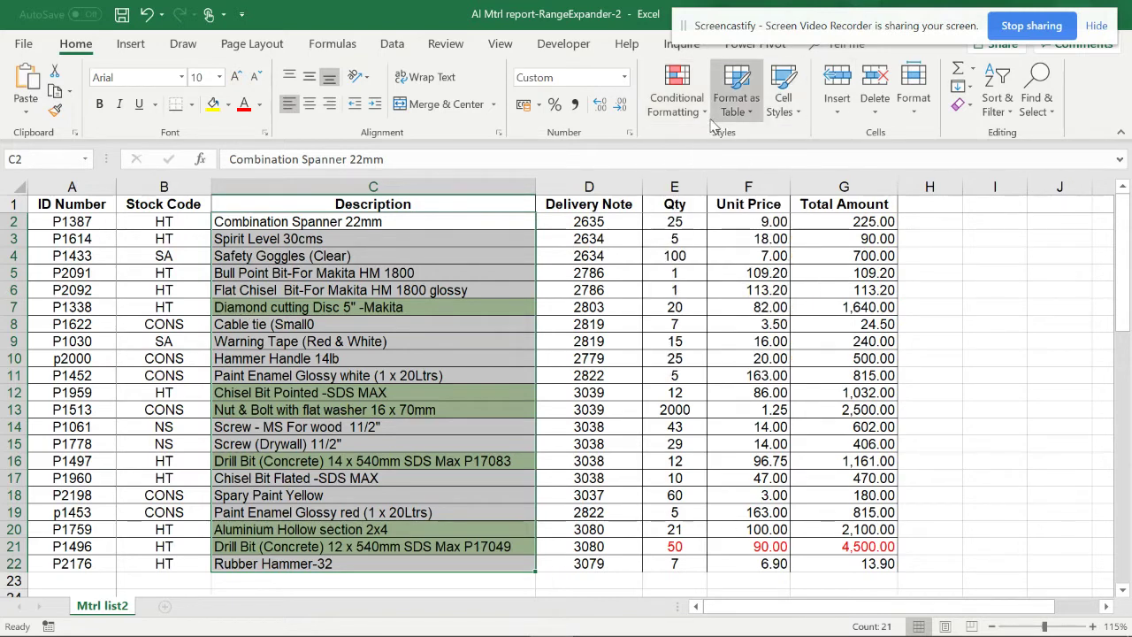
pyautogui.click(676, 93)
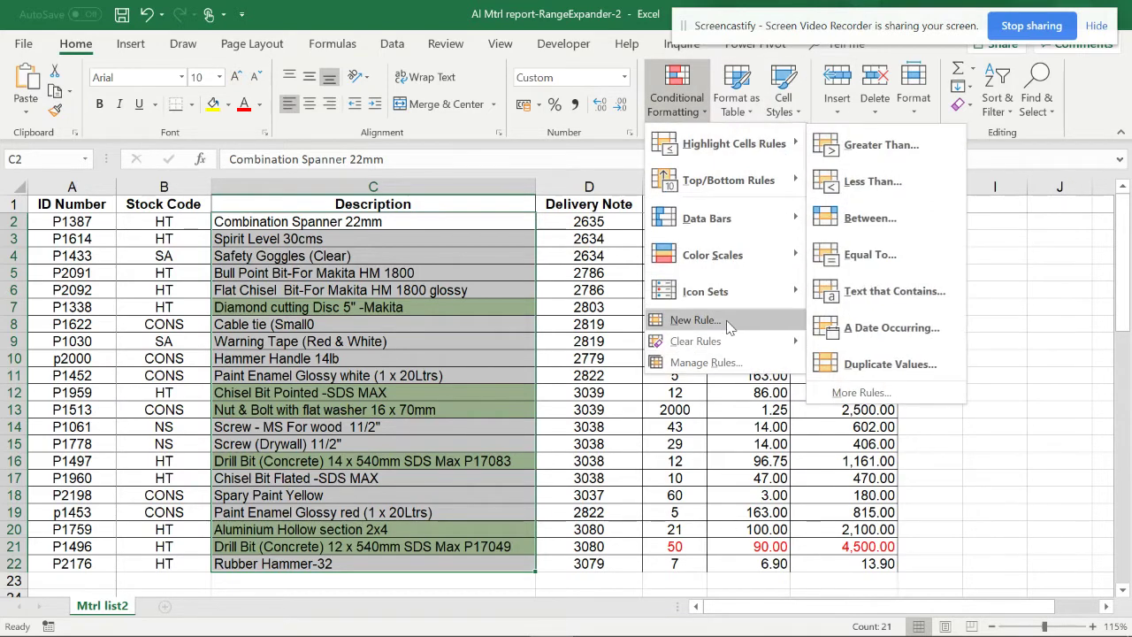
pyautogui.moveTo(778, 341)
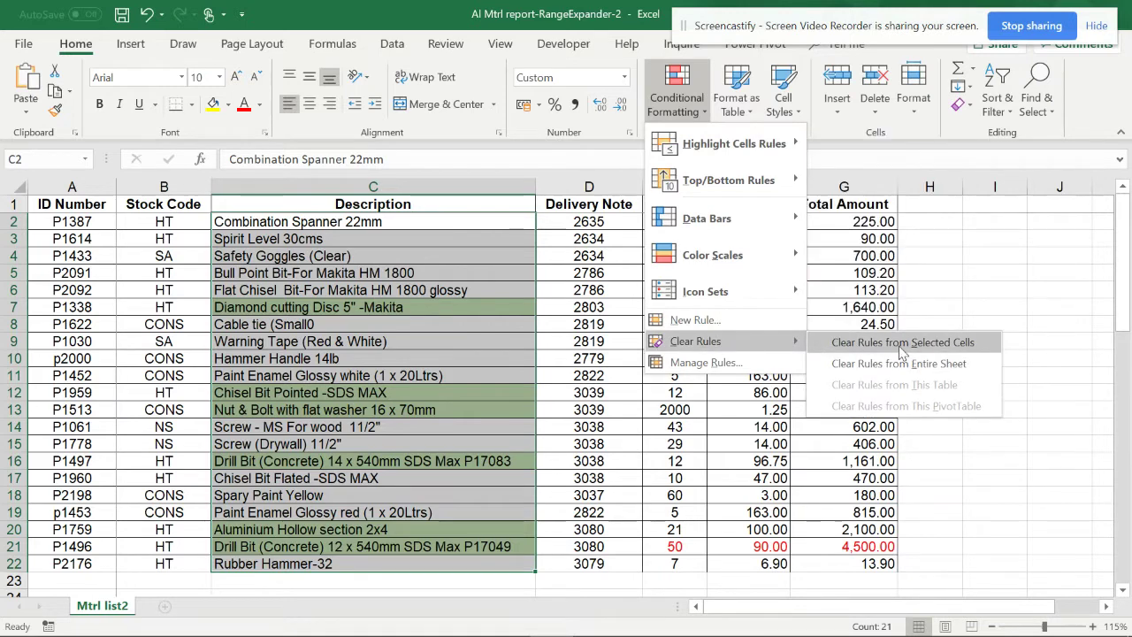
pyautogui.click(900, 366)
# Start a new formula-based conditional formatting rule for the whole data range A2:G22
pyautogui.moveTo(88, 223); pyautogui.dragTo(855, 555)
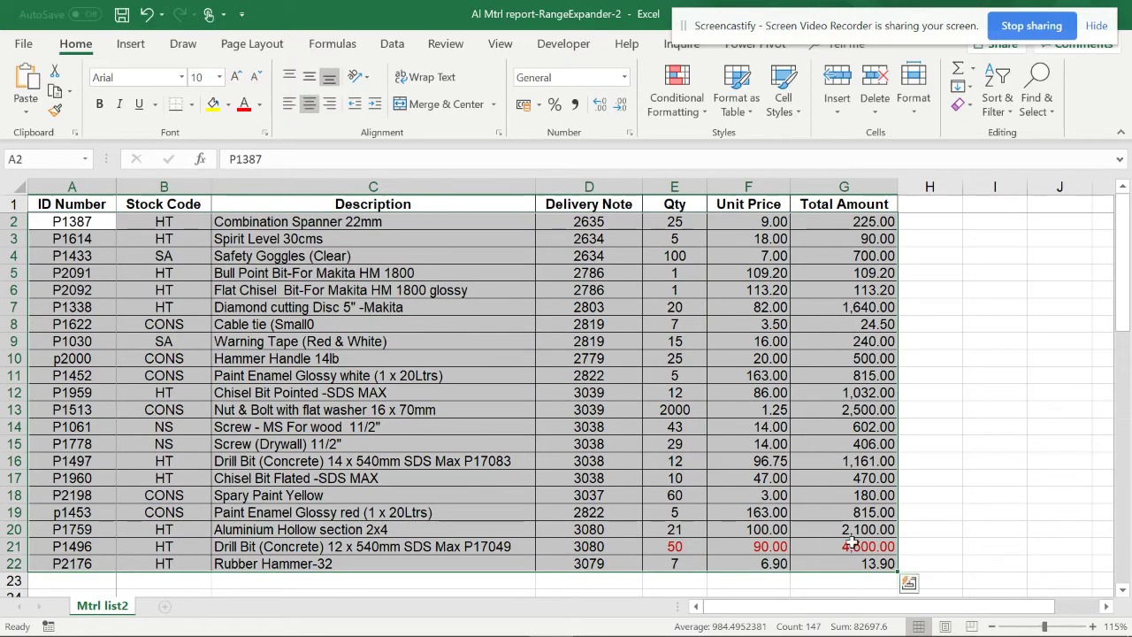
pyautogui.click(679, 104)
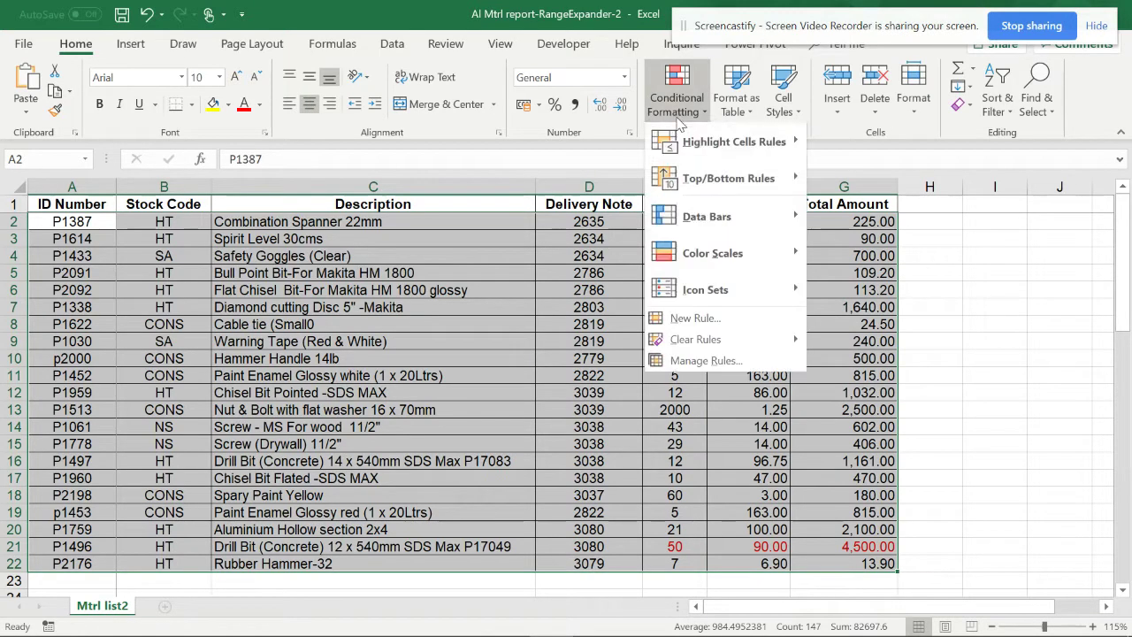
pyautogui.click(725, 316)
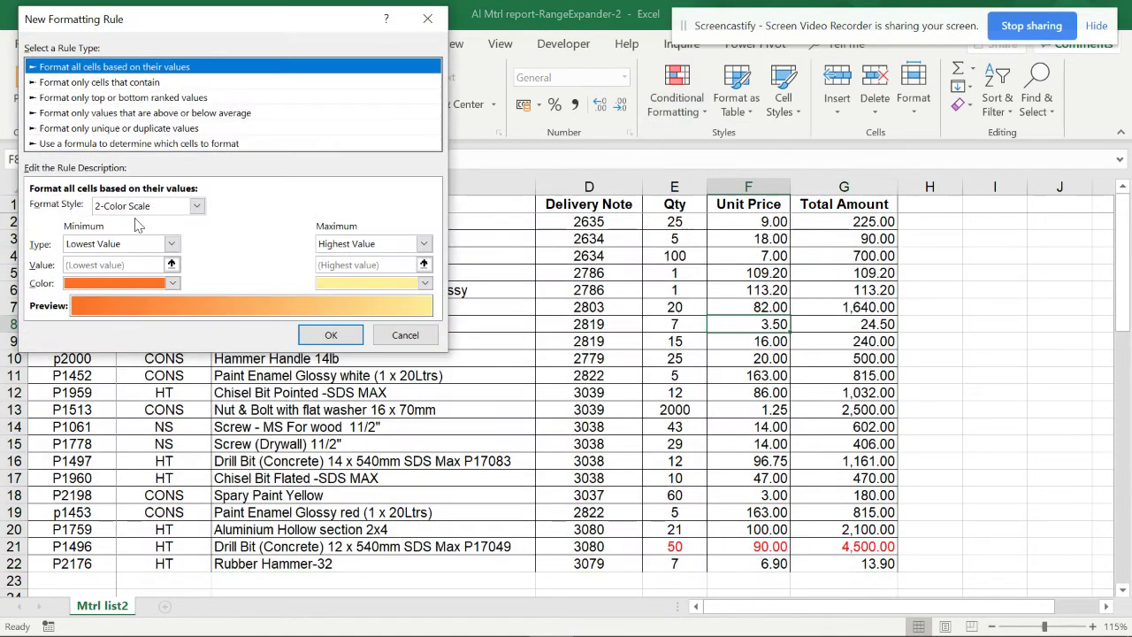
pyautogui.click(113, 143)
pyautogui.click(112, 206)
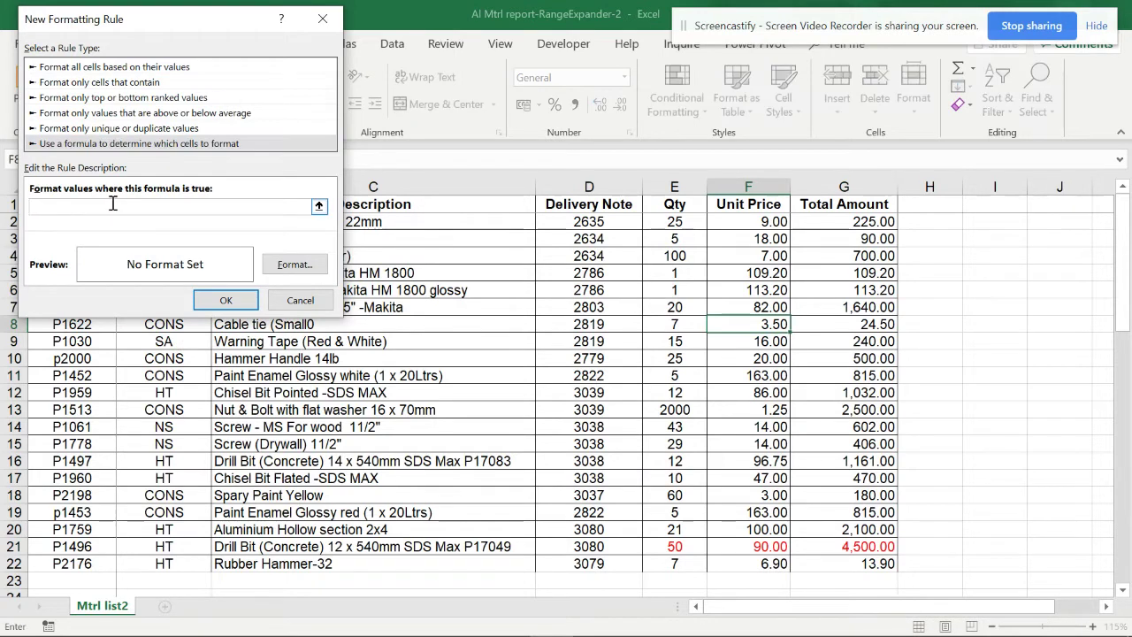
# Set the full-row rule's condition to the formula =$G2>=1000
pyautogui.click(871, 221)
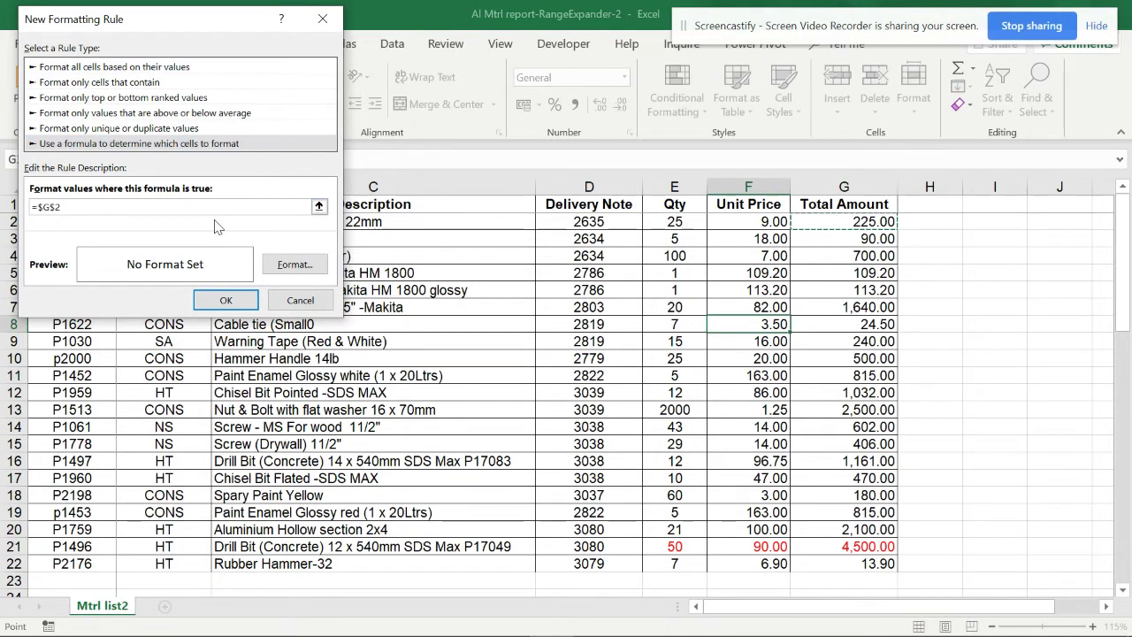
pyautogui.press('F4')
pyautogui.write('>')
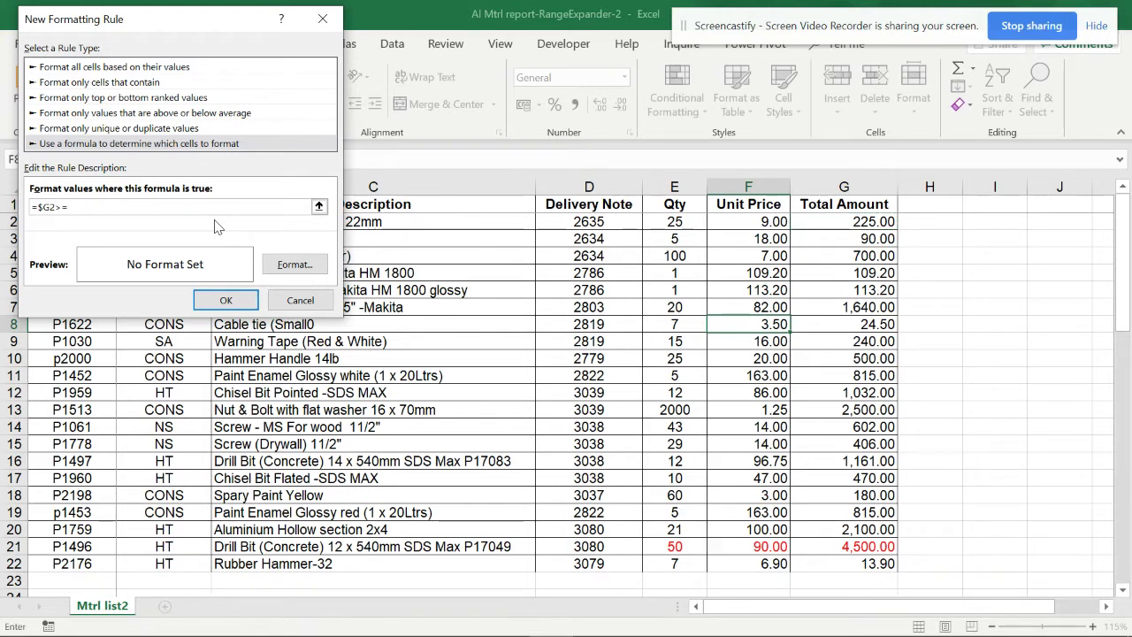
pyautogui.write('=1000')
# Choose a light blue background fill for the full-row rule and apply it to the table
pyautogui.click(291, 263)
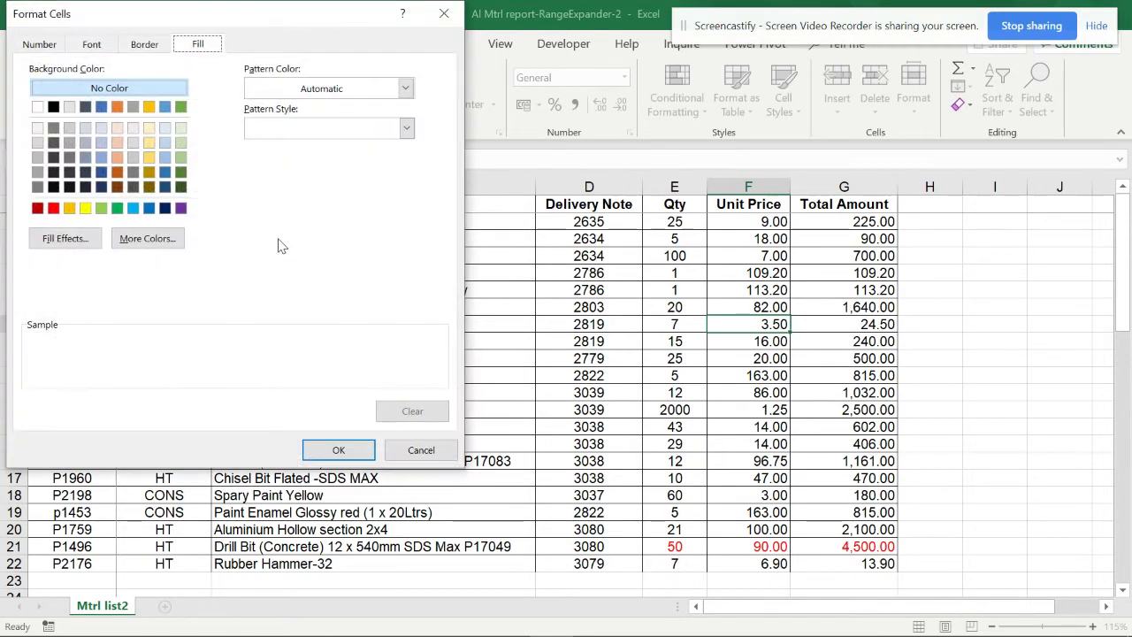
pyautogui.click(165, 158)
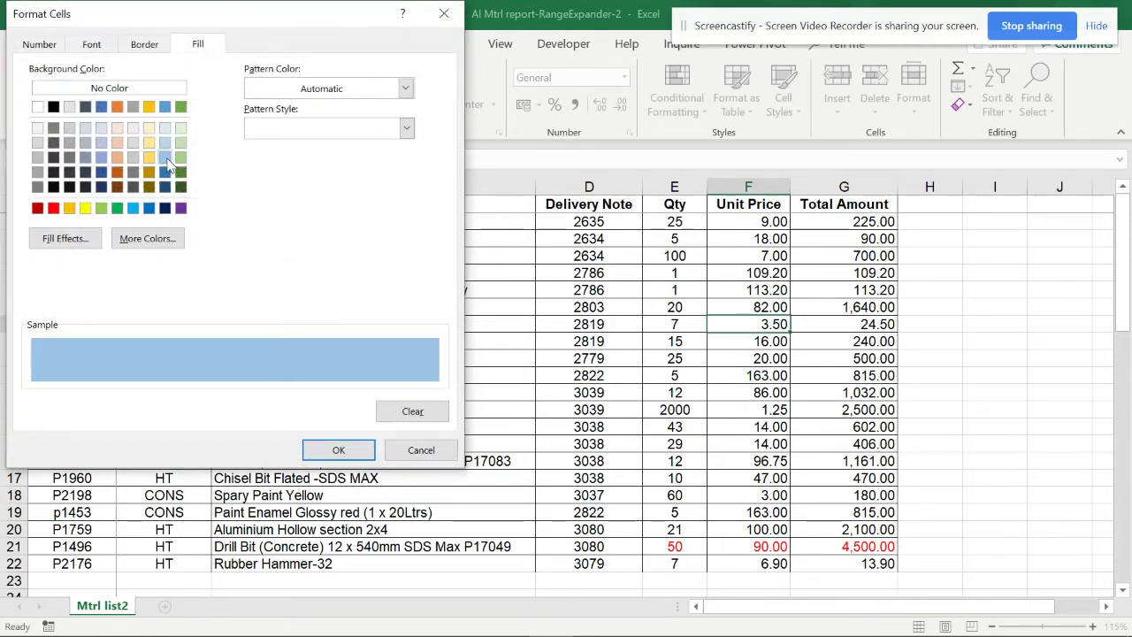
pyautogui.click(337, 450)
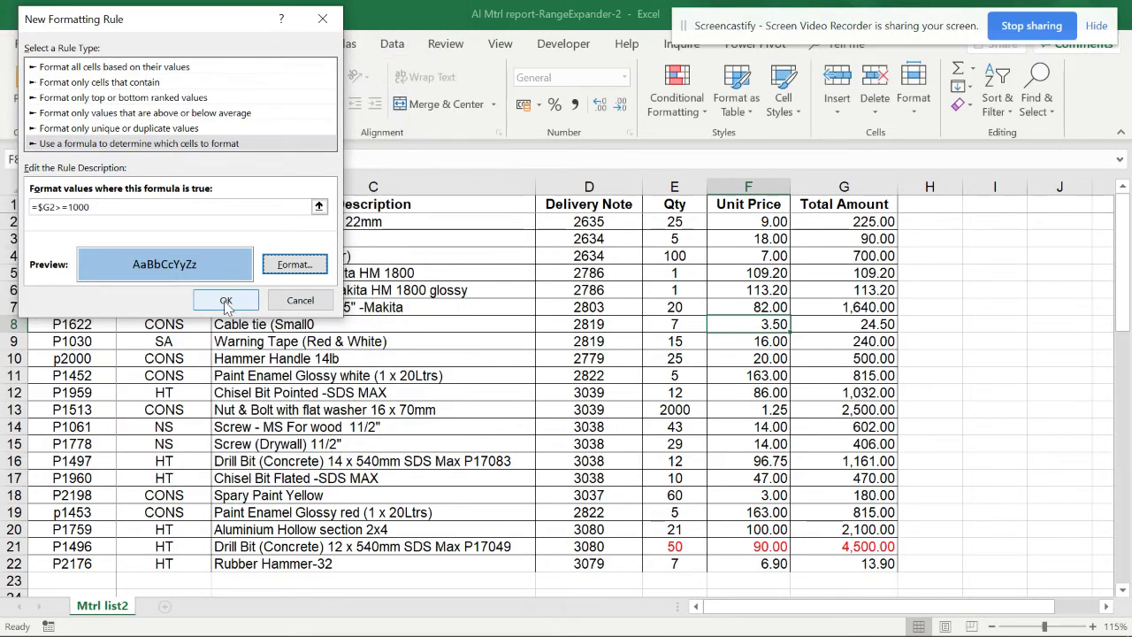
pyautogui.click(226, 300)
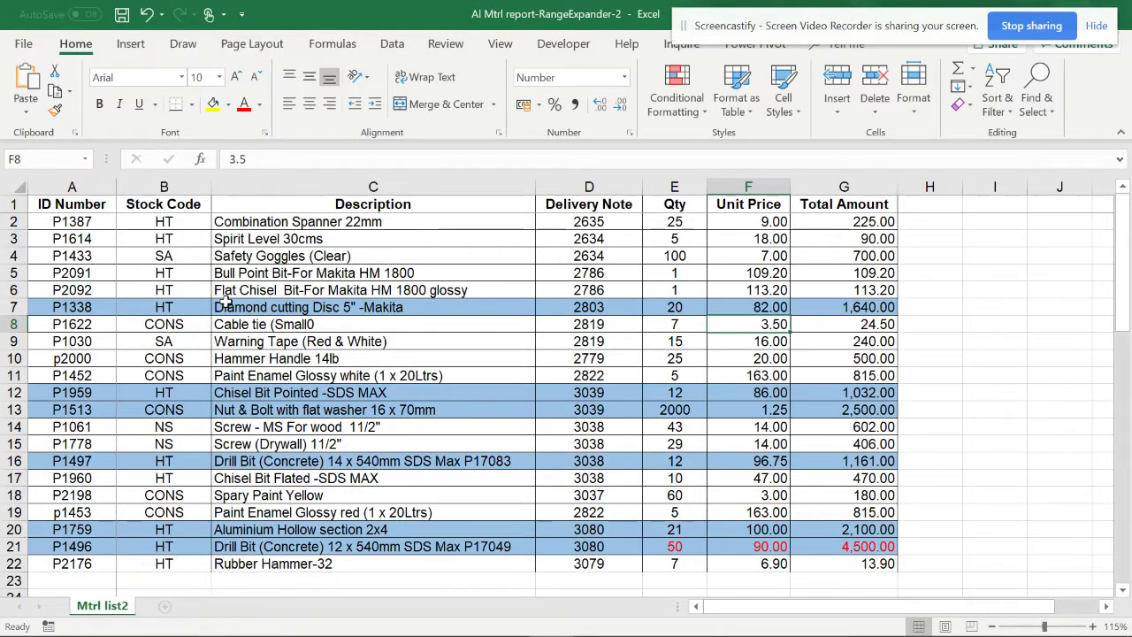
# Remove the full-row highlighting by clearing all conditional formatting rules from the entire sheet
pyautogui.click(677, 98)
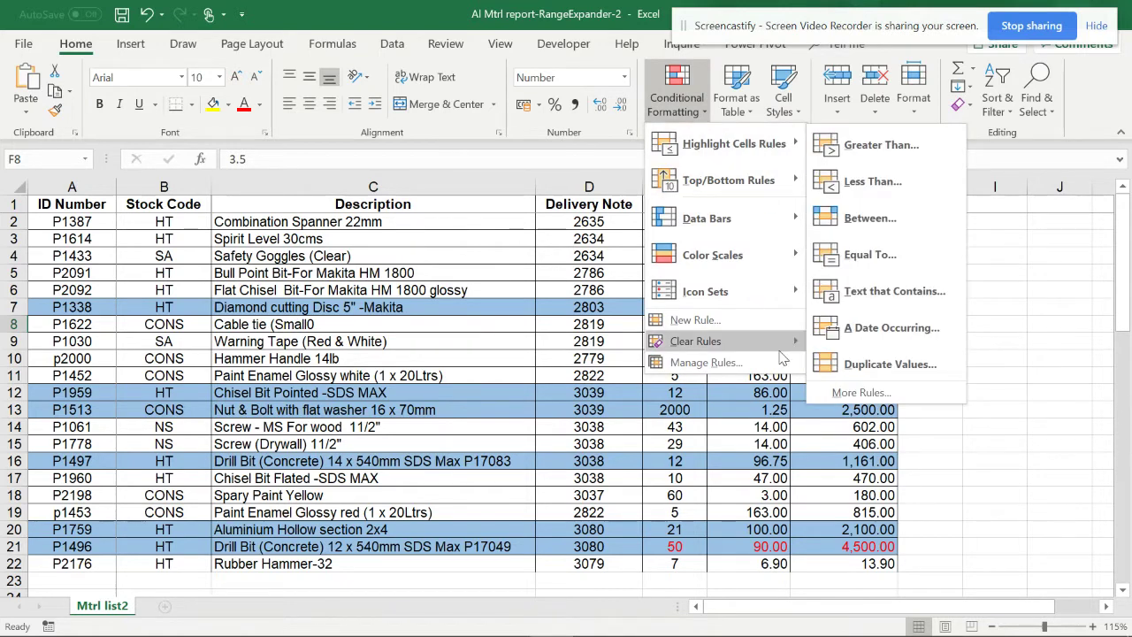
pyautogui.moveTo(782, 354)
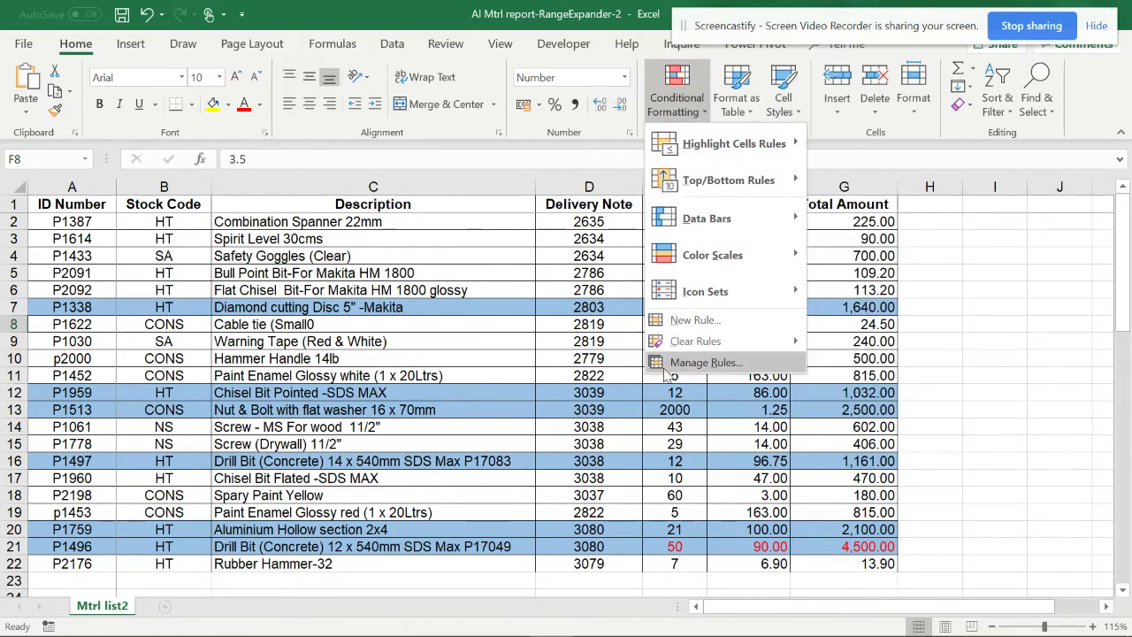
pyautogui.moveTo(734, 347)
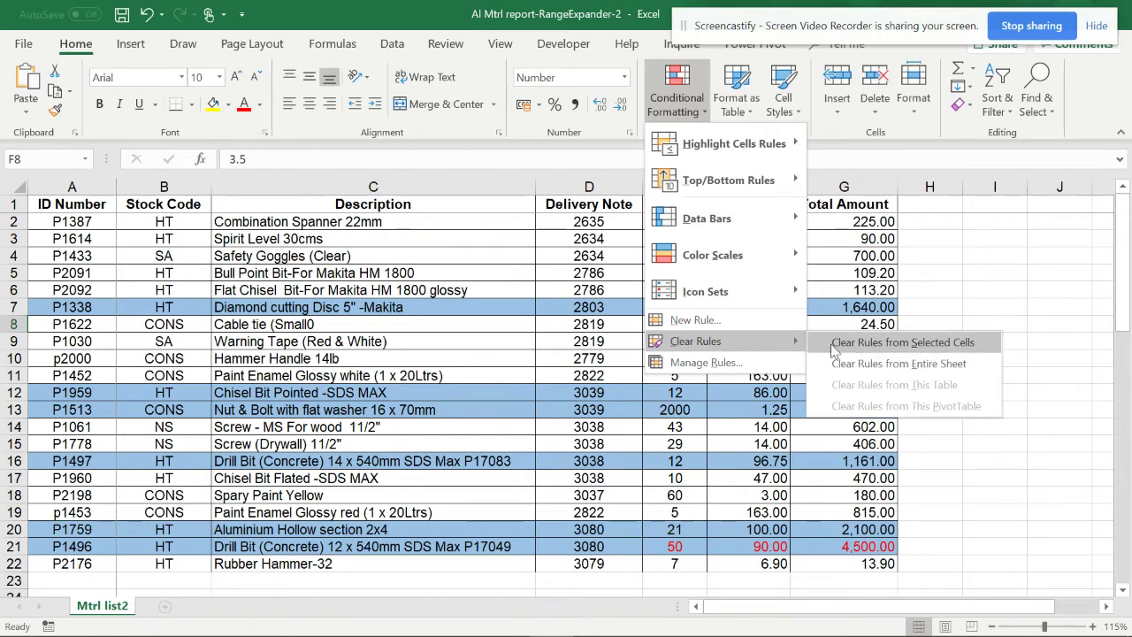
pyautogui.click(938, 363)
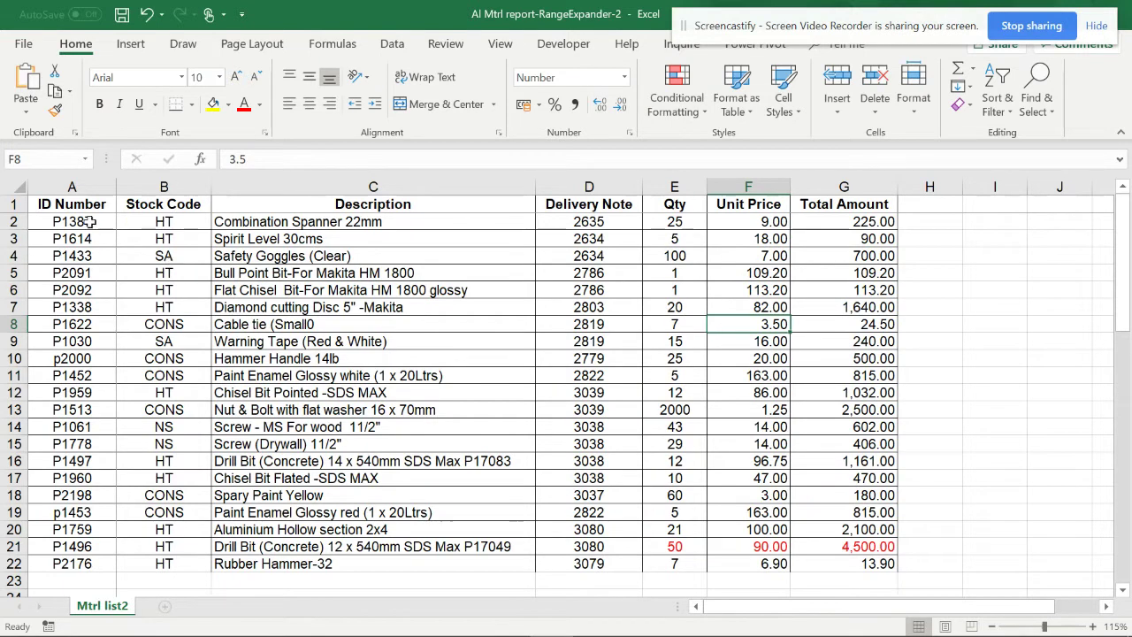
pyautogui.moveTo(90, 222); pyautogui.dragTo(156, 556)
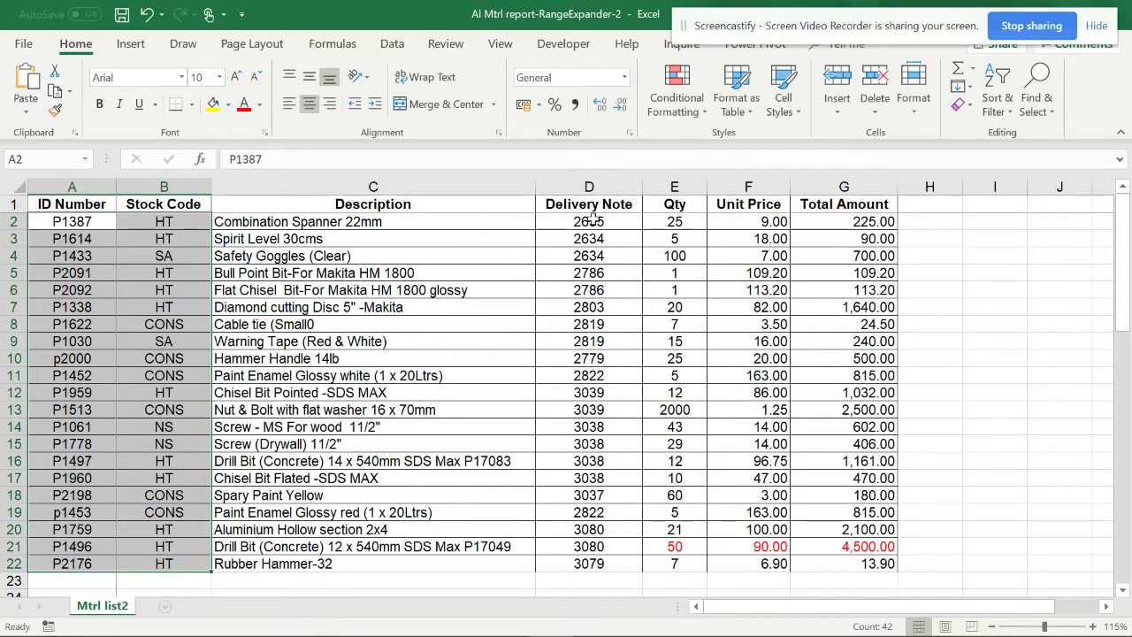
pyautogui.keyDown('ctrl'); pyautogui.click(591, 219); pyautogui.keyUp('ctrl')
pyautogui.moveTo(675, 255)
pyautogui.mouseDown()
pyautogui.moveTo(675, 310)
pyautogui.moveTo(675, 239)
pyautogui.mouseUp()
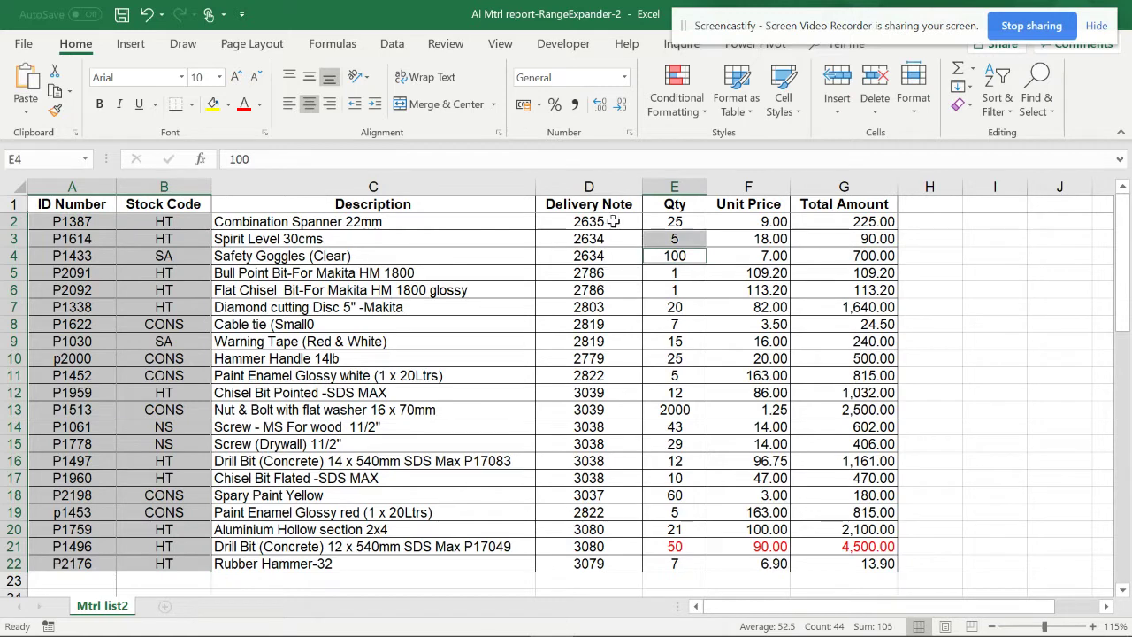
pyautogui.moveTo(614, 222); pyautogui.dragTo(666, 564)
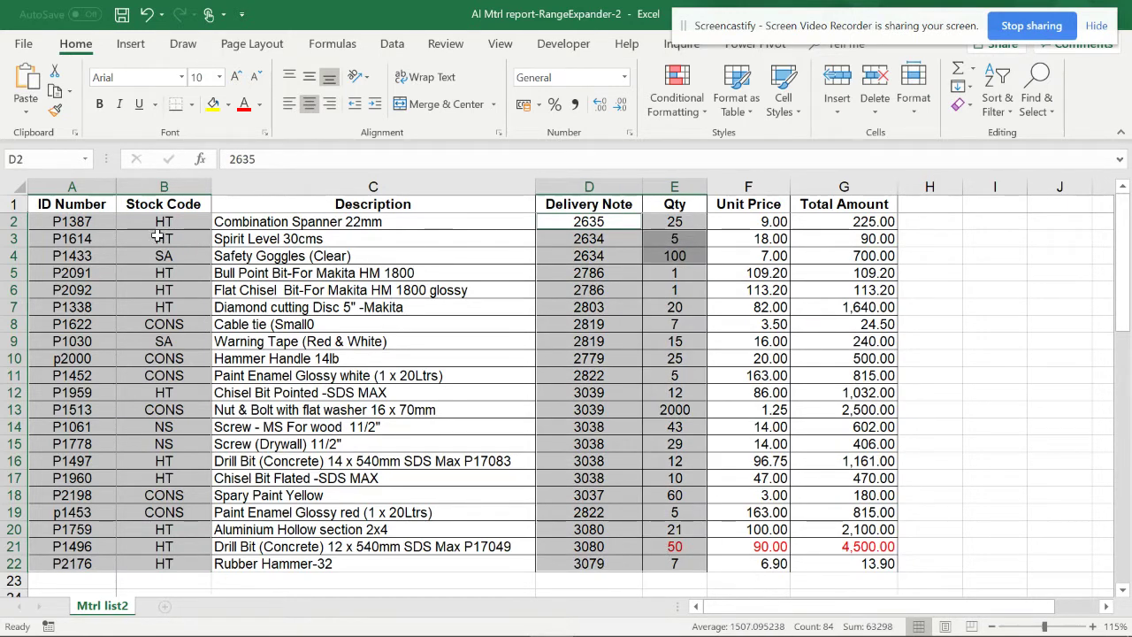
pyautogui.moveTo(88, 222); pyautogui.dragTo(168, 560)
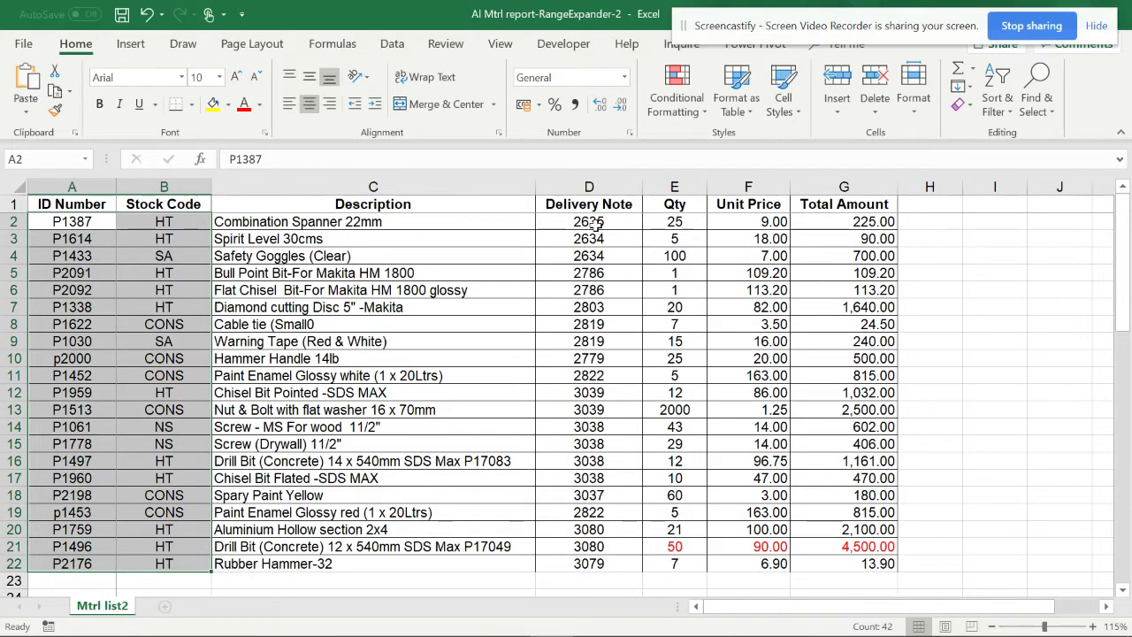
pyautogui.moveTo(594, 224); pyautogui.dragTo(667, 538)
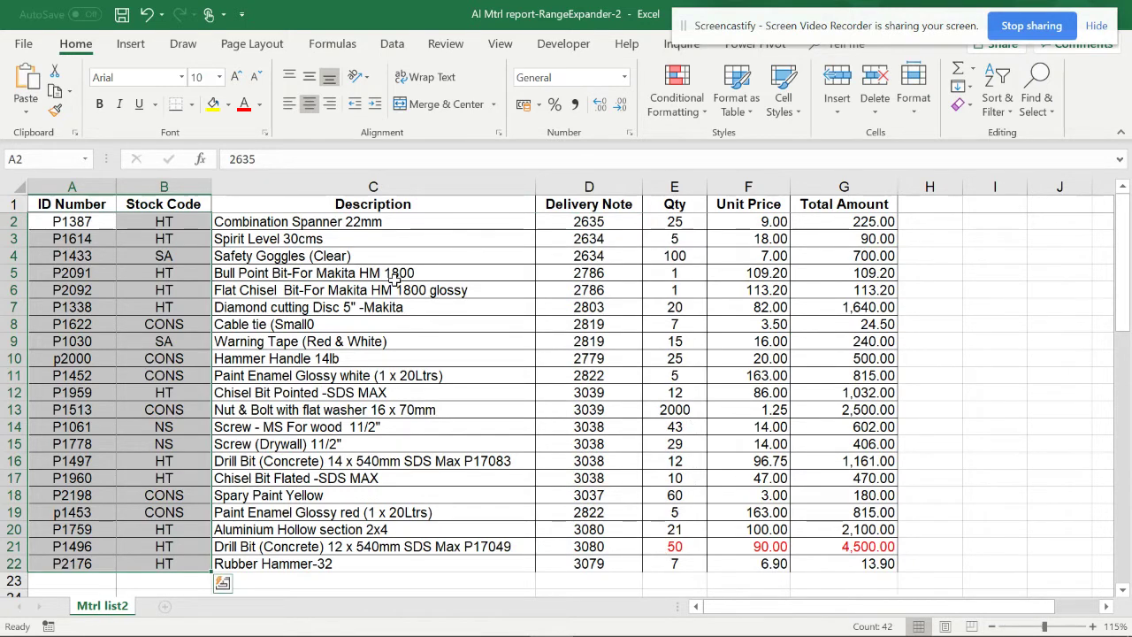
pyautogui.keyDown('ctrl'); pyautogui.click(607, 223); pyautogui.keyUp('ctrl')
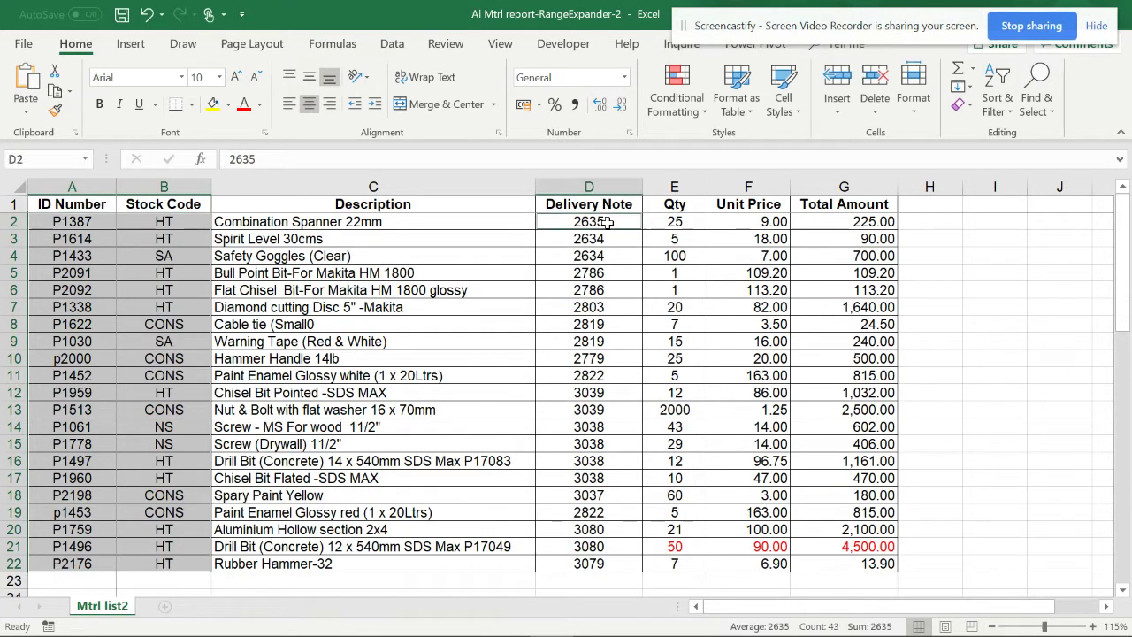
pyautogui.keyDown('ctrl'); pyautogui.click(651, 238); pyautogui.keyUp('ctrl')
pyautogui.click(196, 262)
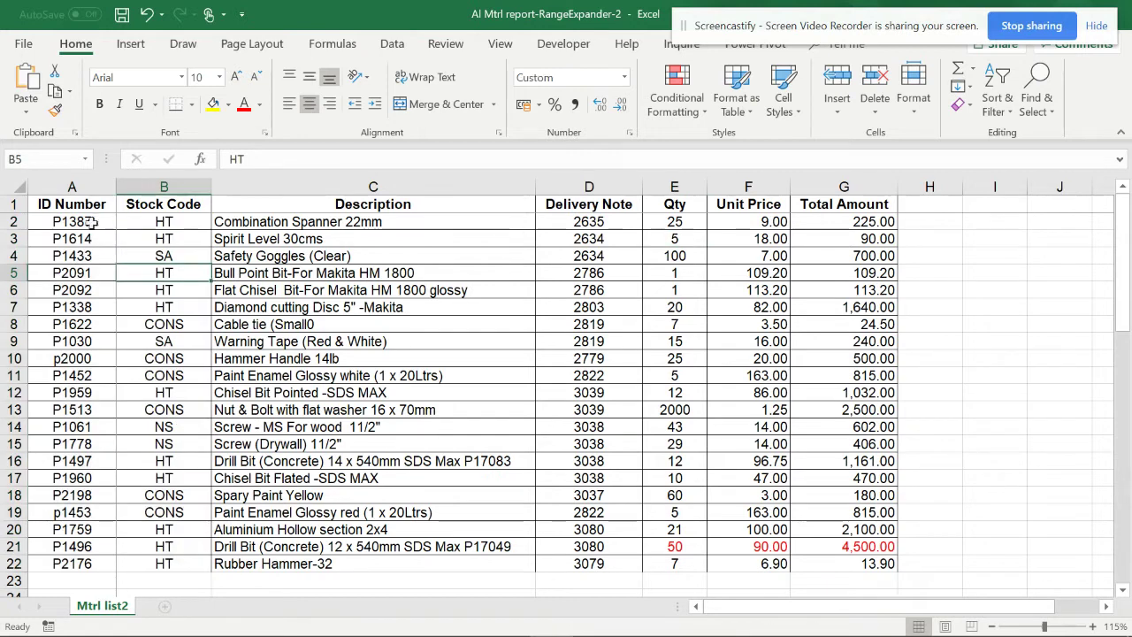
# Start a new formula-based conditional formatting rule for the ranges A2:B22 and D2:E22 together
pyautogui.moveTo(88, 221); pyautogui.dragTo(167, 564)
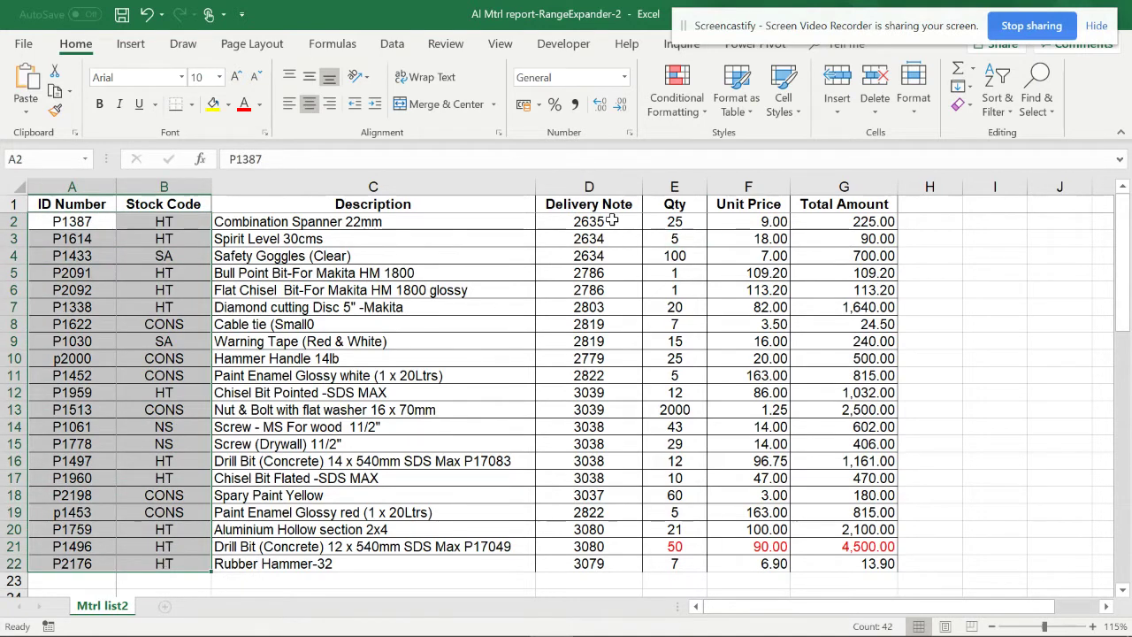
pyautogui.moveTo(607, 221); pyautogui.dragTo(652, 561)
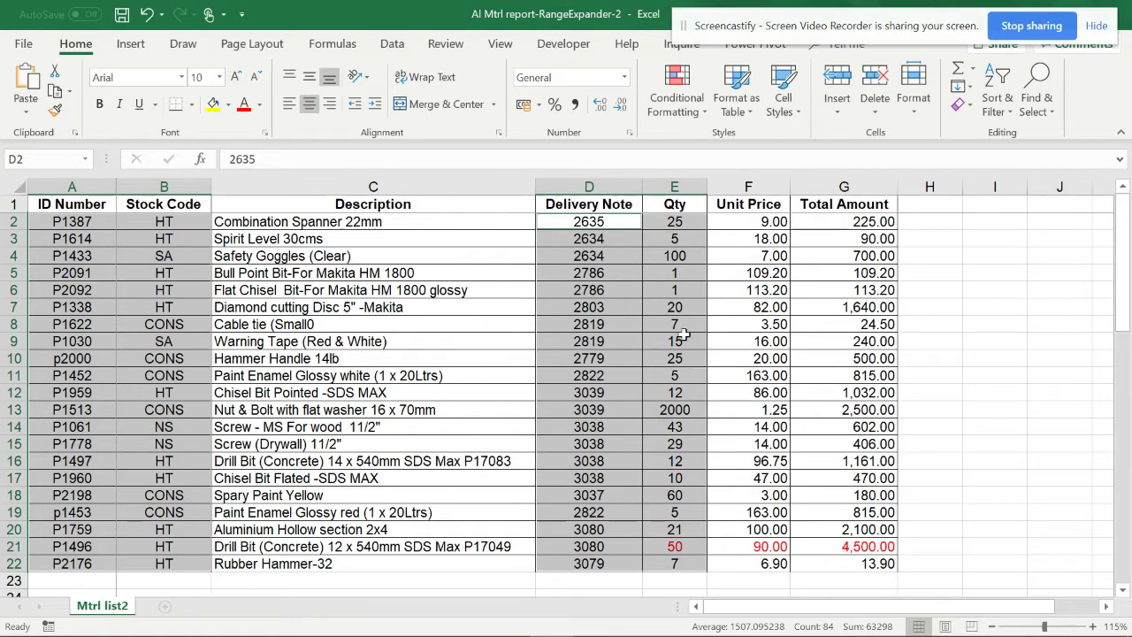
pyautogui.click(687, 106)
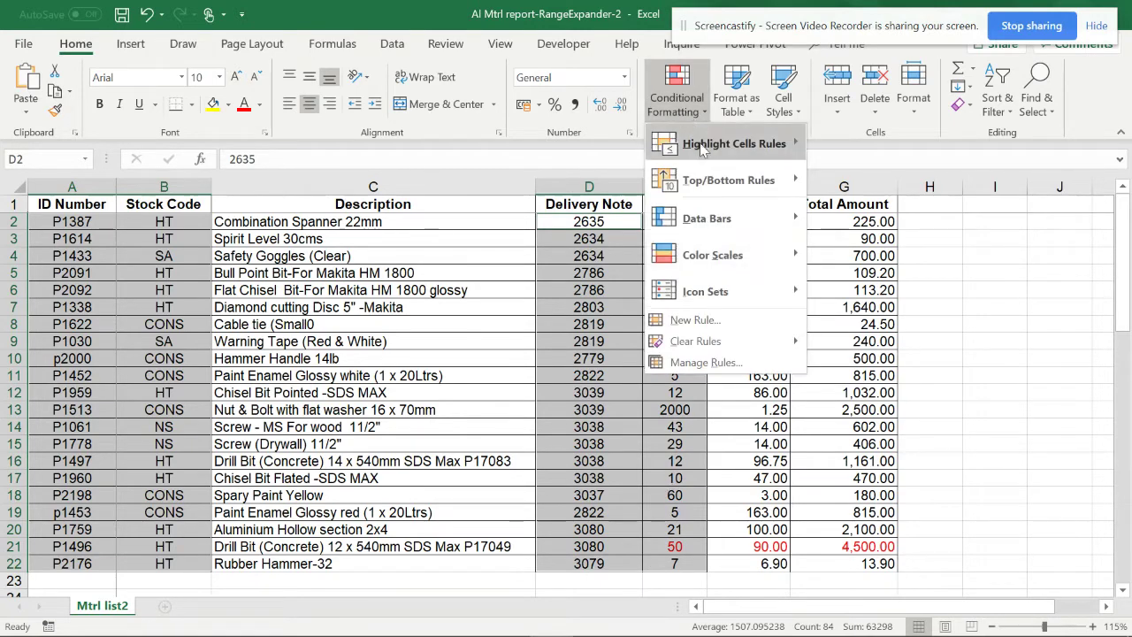
pyautogui.click(703, 321)
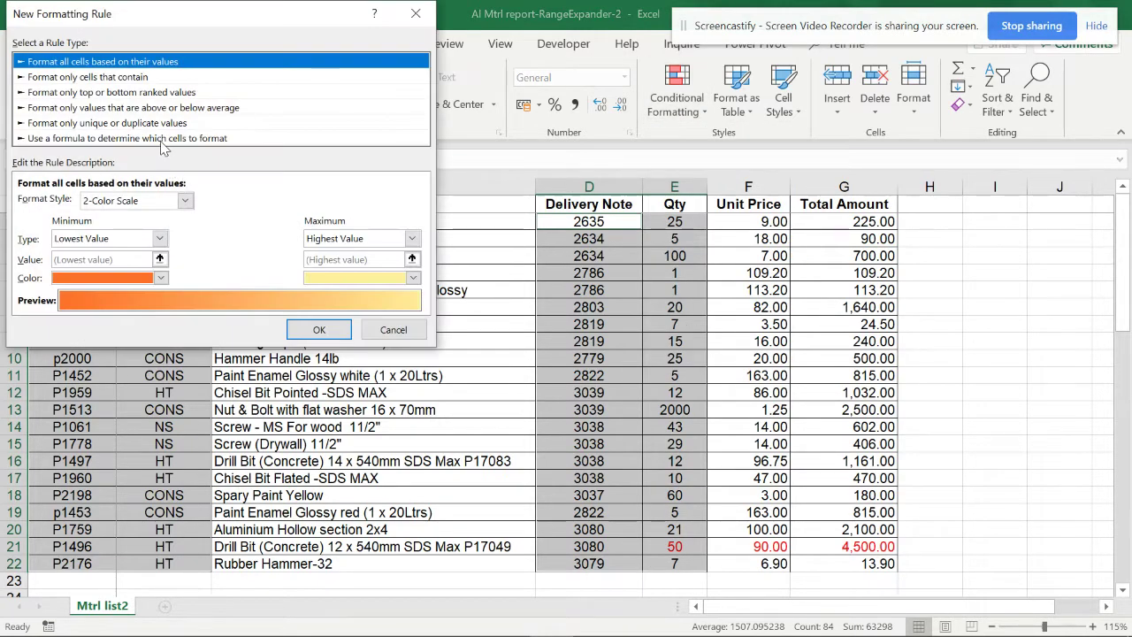
pyautogui.click(163, 139)
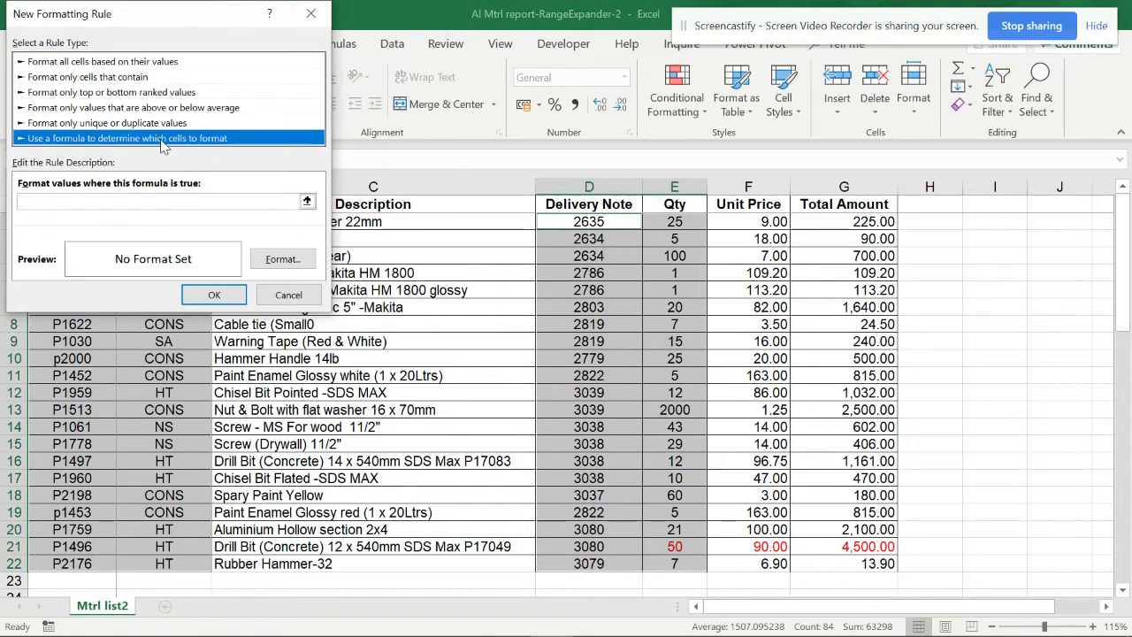
# Set the selected-columns rule's condition to the formula =$G2>=500
pyautogui.click(212, 203)
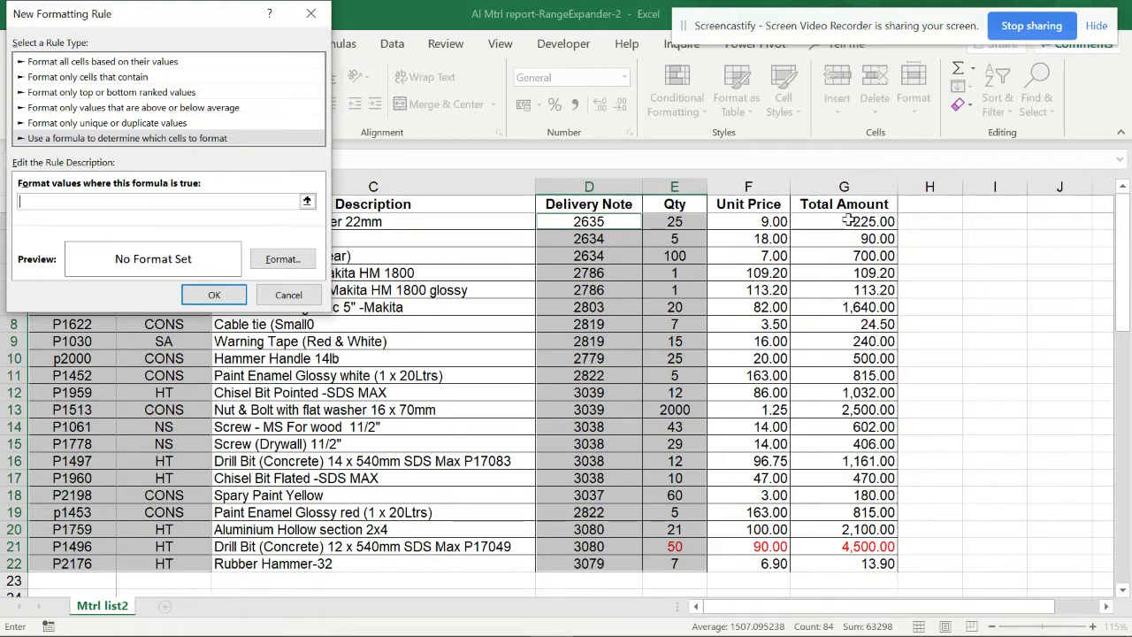
pyautogui.click(848, 220)
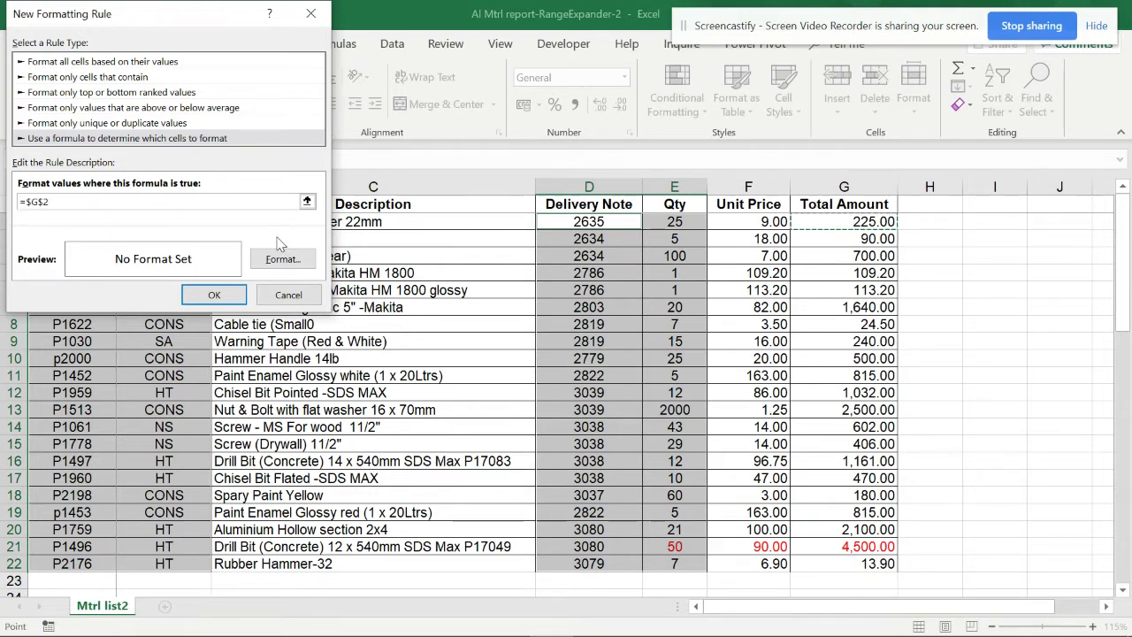
pyautogui.press('F4')
pyautogui.press('F4')
pyautogui.press('F4')
pyautogui.press('F4')
pyautogui.write('>')
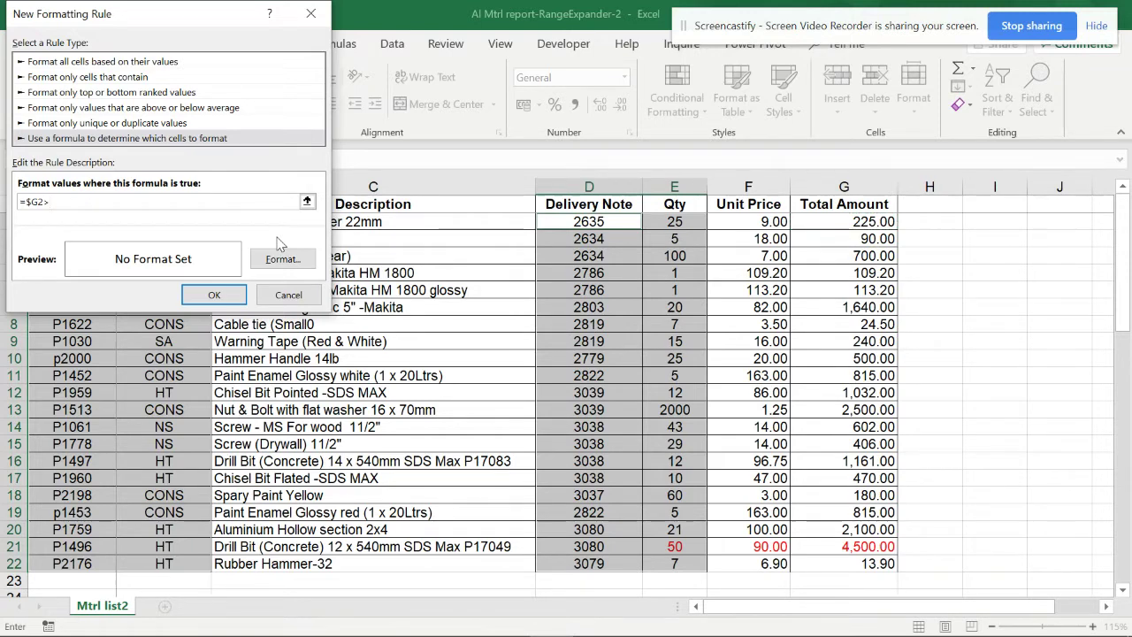
pyautogui.write('=500')
# Choose a light orange background fill for the selected-columns rule and apply it to the sheet
pyautogui.click(281, 256)
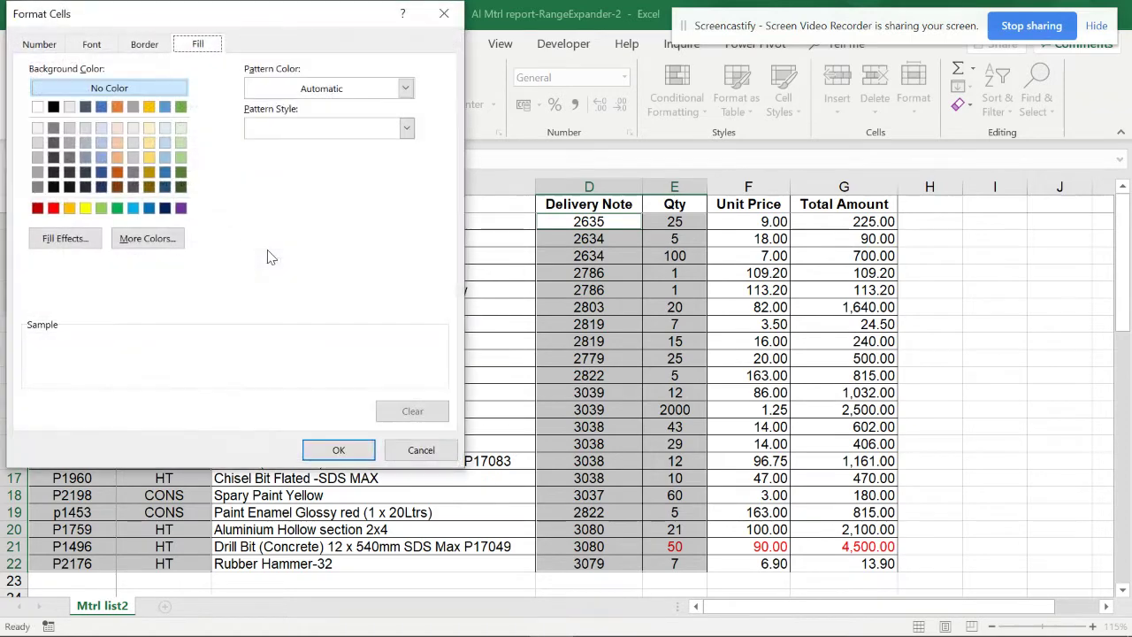
pyautogui.click(122, 159)
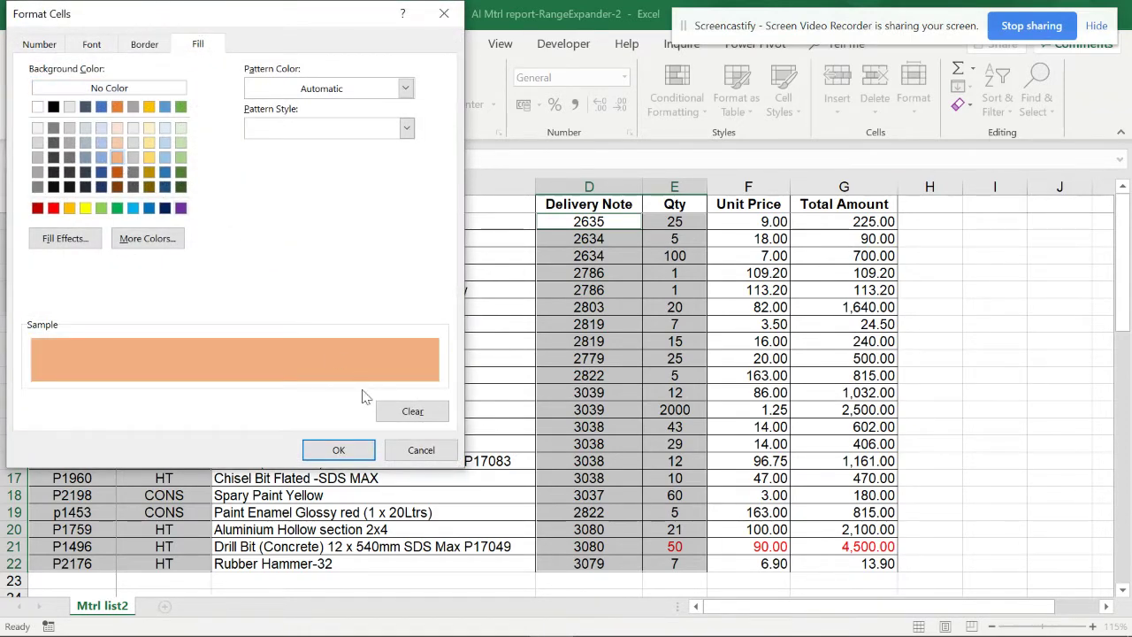
pyautogui.click(342, 448)
pyautogui.click(228, 298)
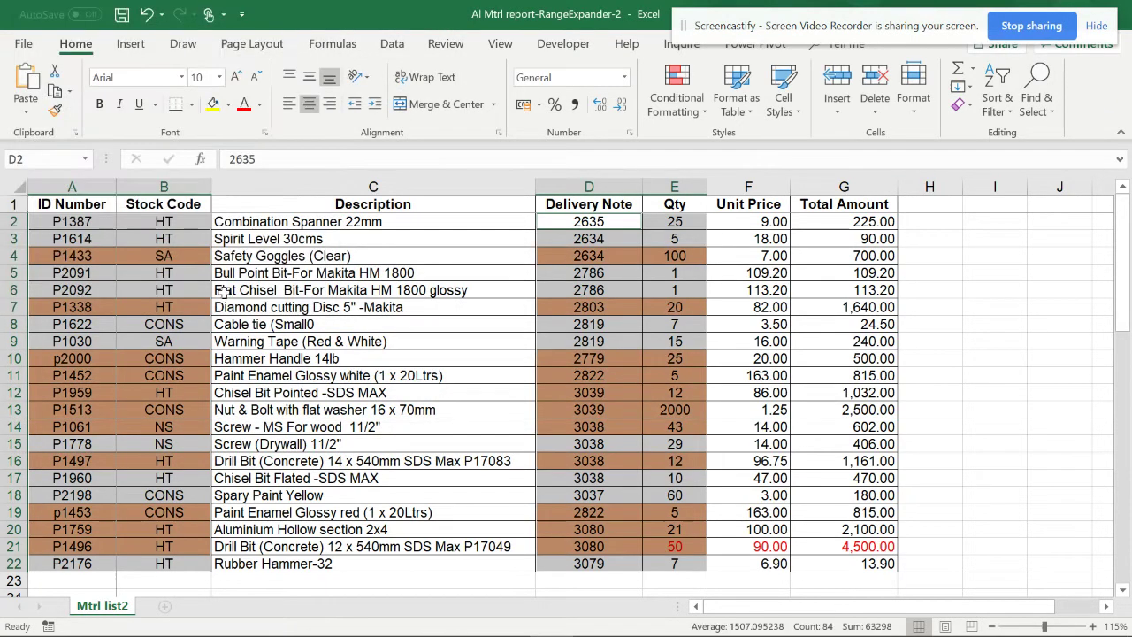
pyautogui.click(393, 359)
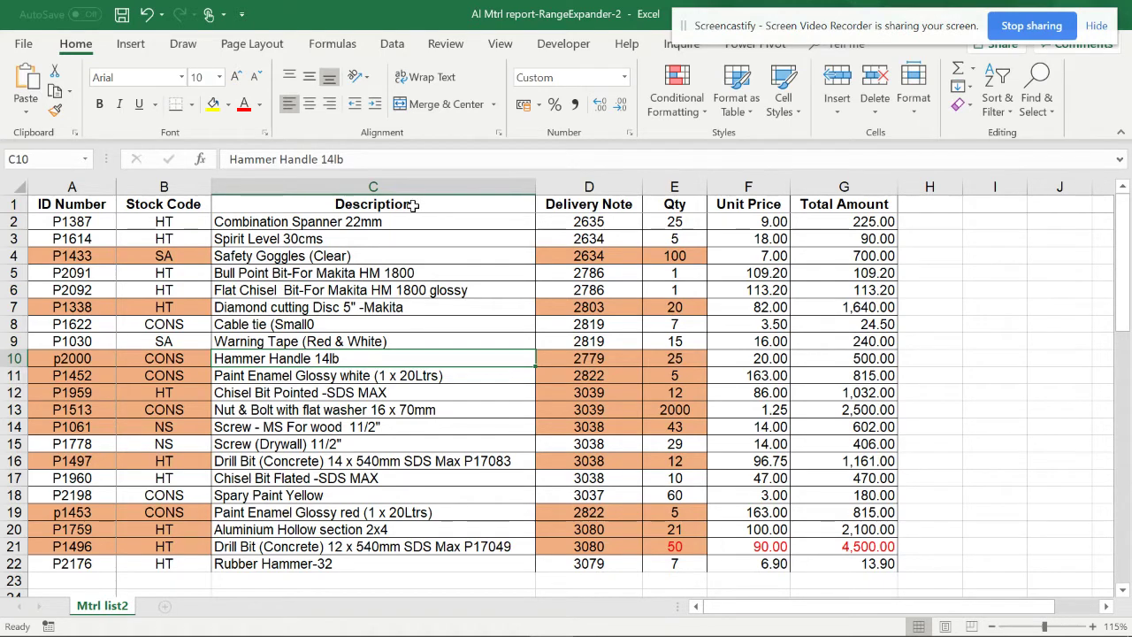
# Remove the orange highlighting by clearing all conditional formatting rules from the entire sheet
pyautogui.click(699, 115)
pyautogui.moveTo(755, 159)
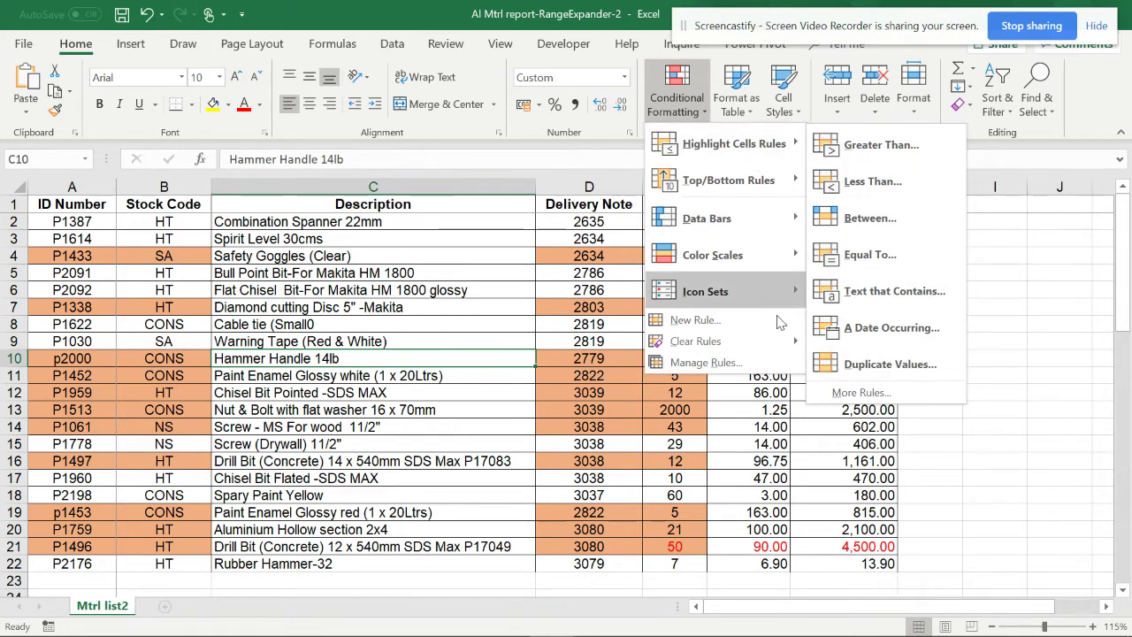
pyautogui.moveTo(740, 342)
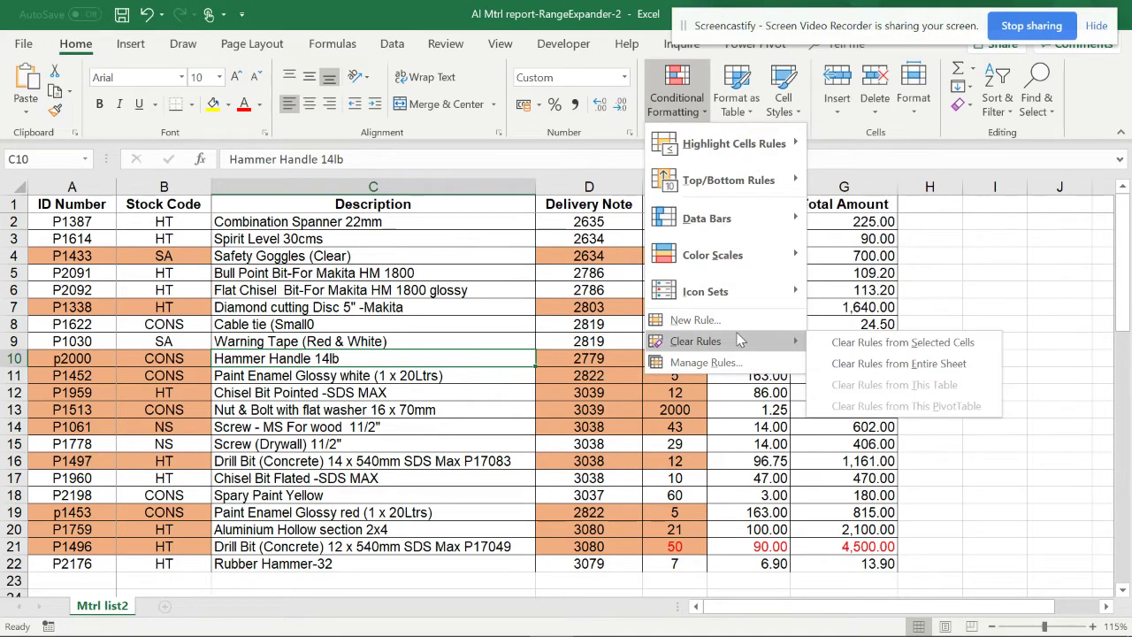
pyautogui.click(888, 365)
pyautogui.click(944, 238)
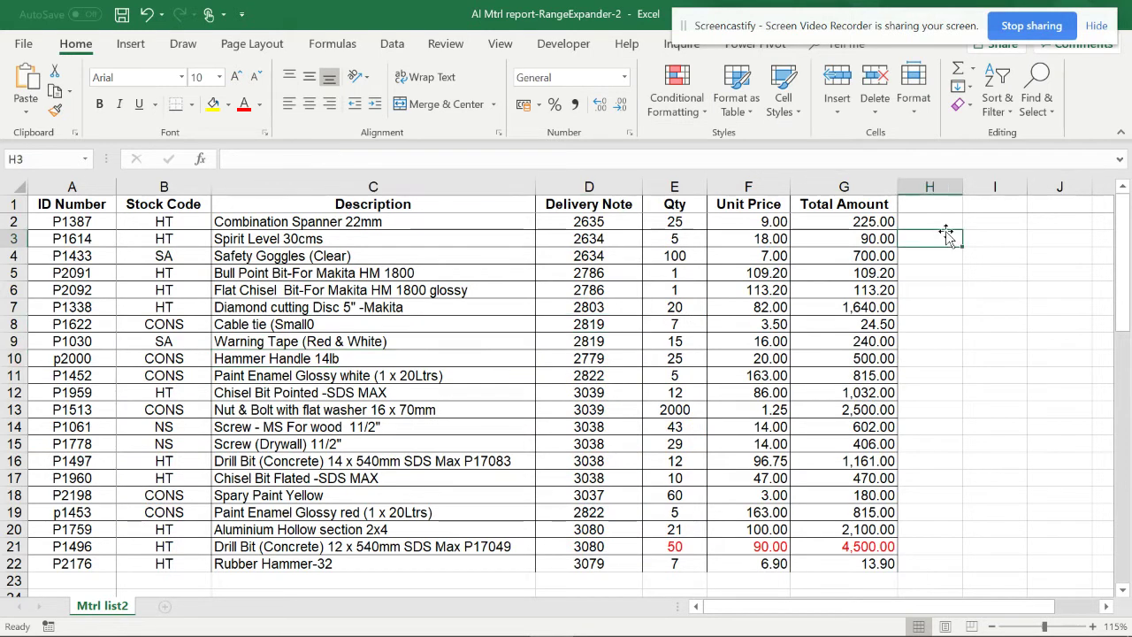
# Enter the formula =OR(E2>=20,G2>=1000) in cell H2 to test Qty and Total Amount
pyautogui.click(938, 219)
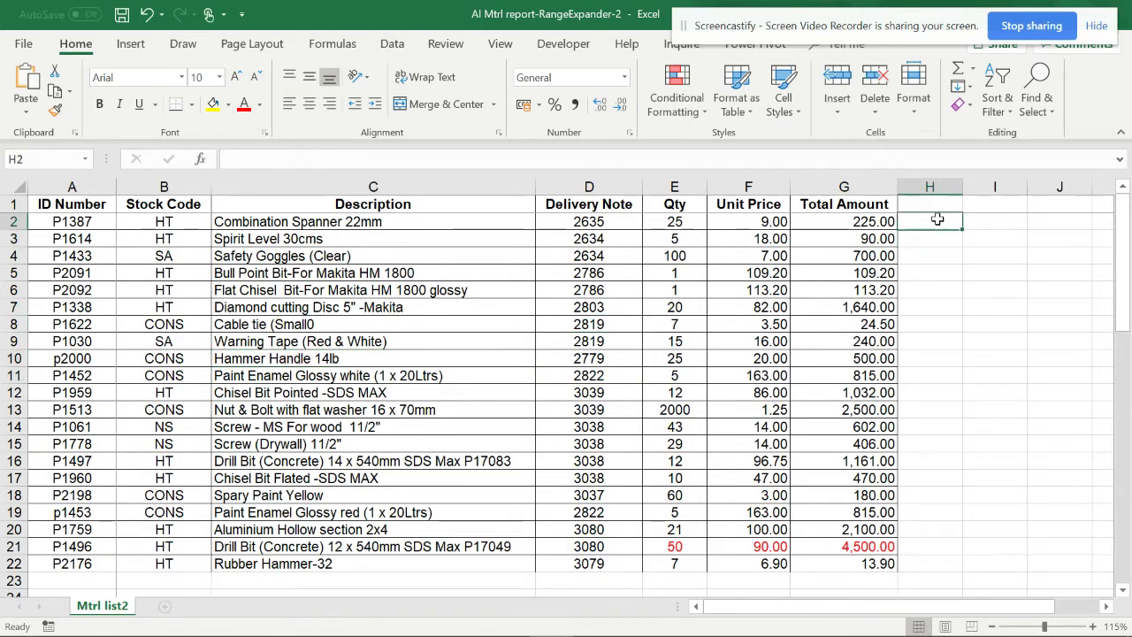
pyautogui.write('=')
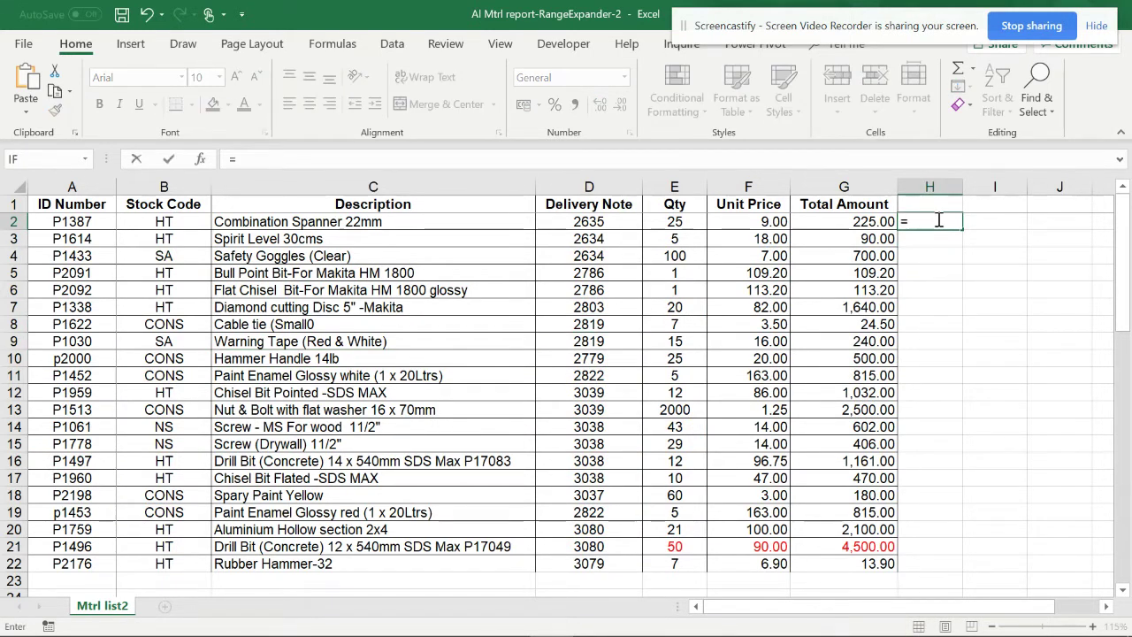
pyautogui.write('or')
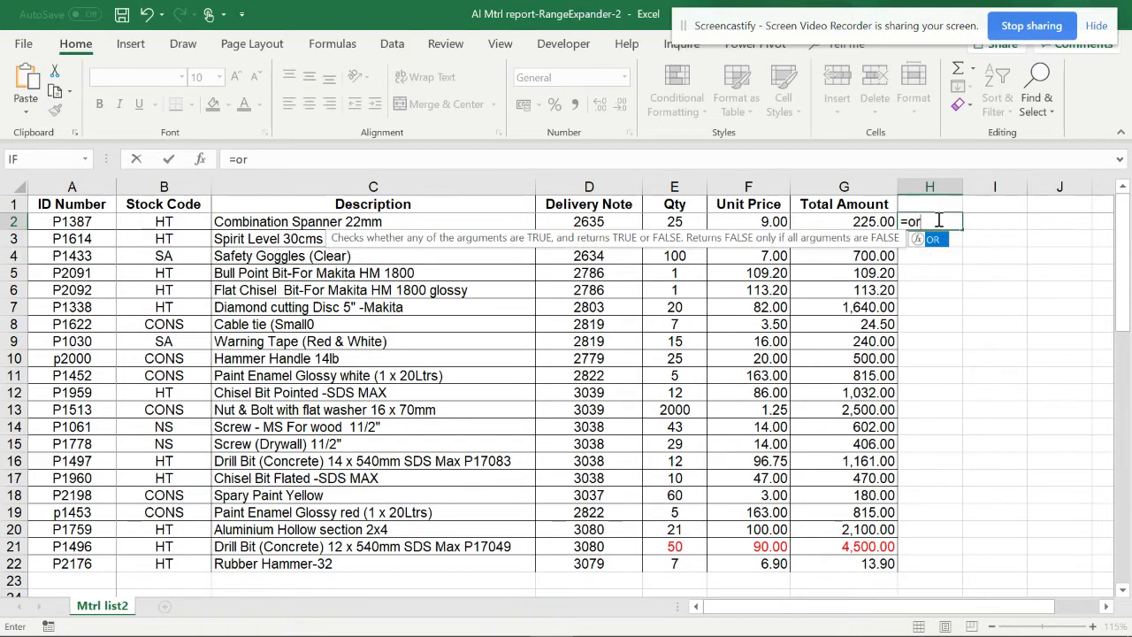
pyautogui.write('(')
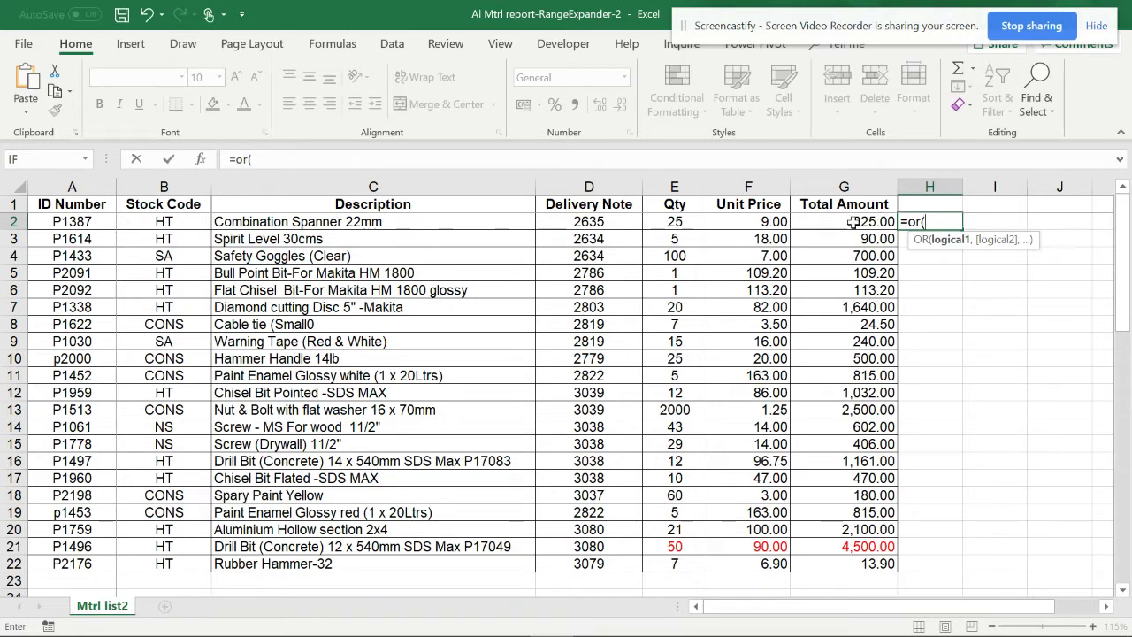
pyautogui.click(675, 222)
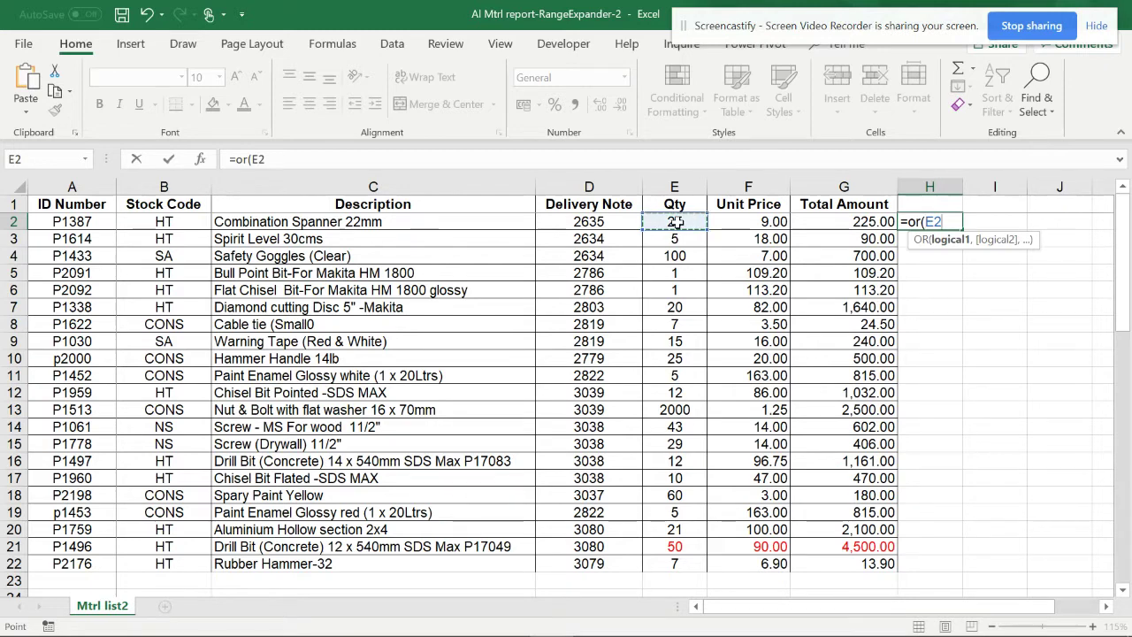
pyautogui.write('>=20')
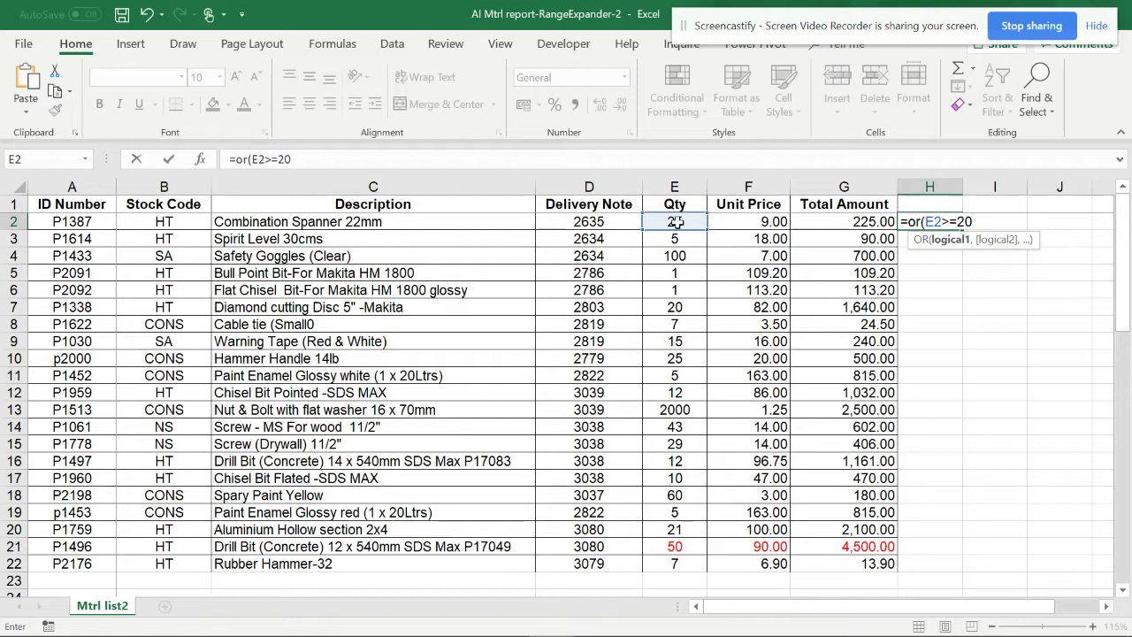
pyautogui.write(',')
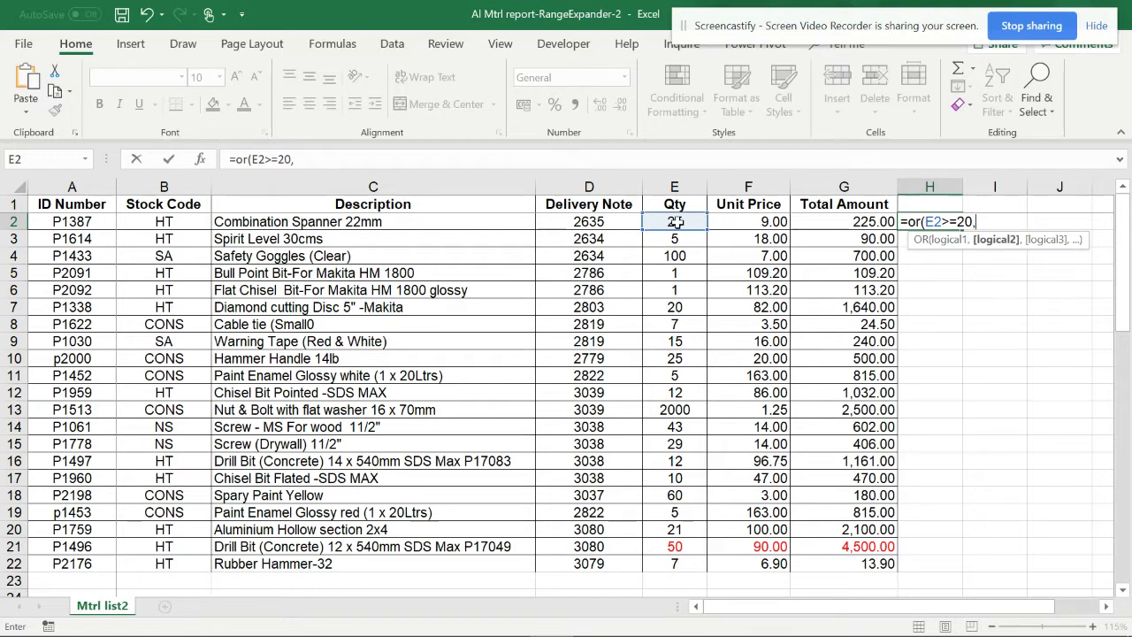
pyautogui.click(869, 219)
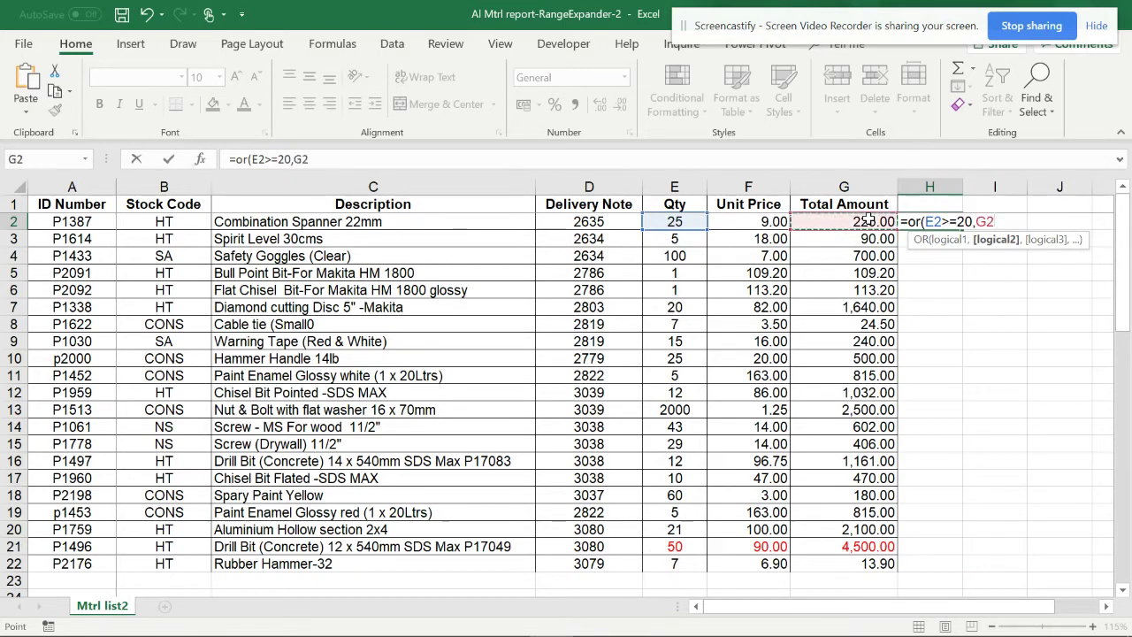
pyautogui.write('>')
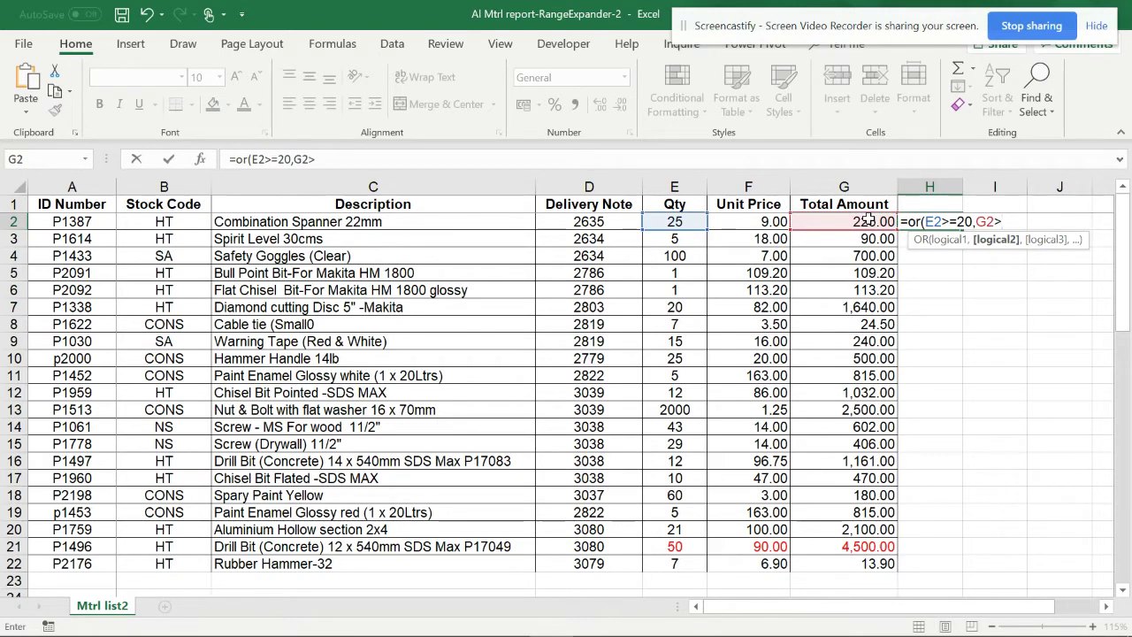
pyautogui.write('=1000')
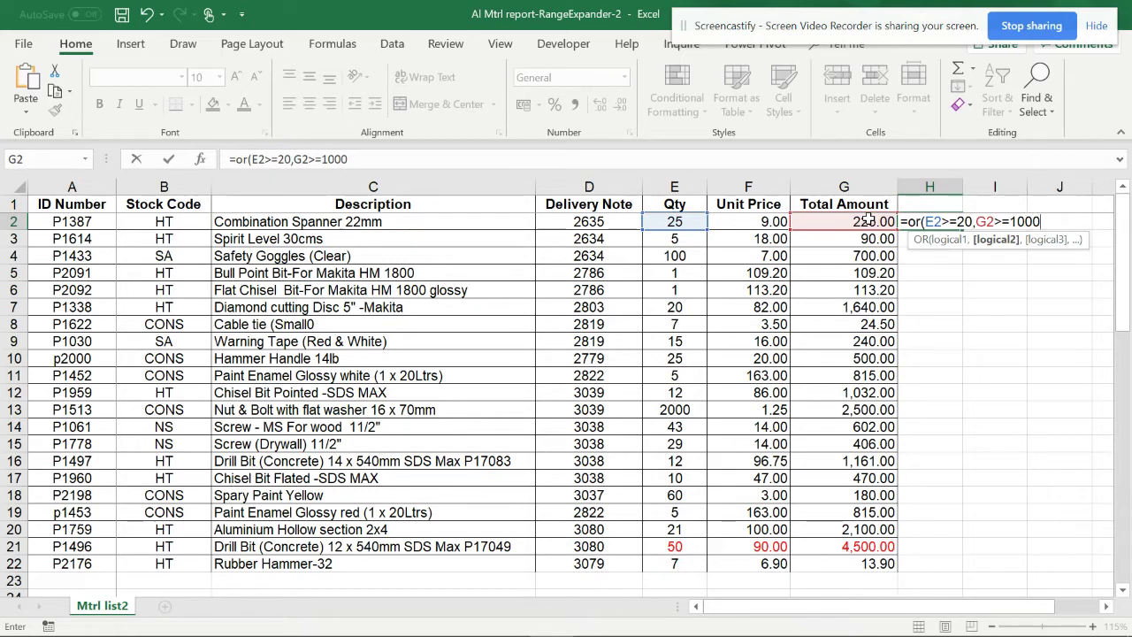
pyautogui.press('Return')
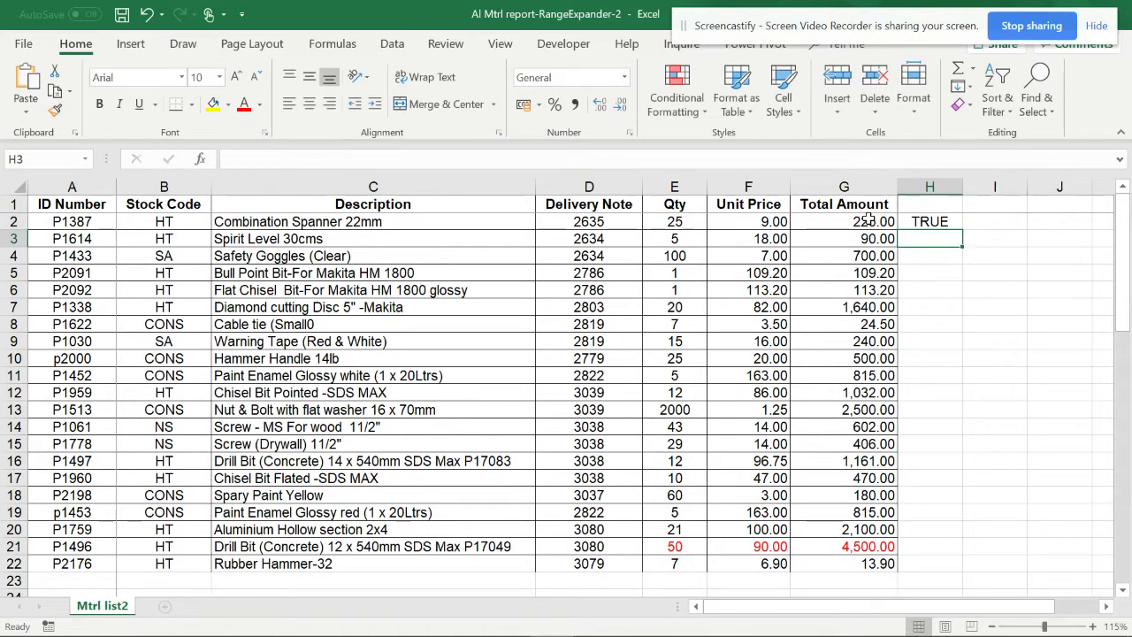
# Copy the OR formula from H2 down through H22
pyautogui.click(932, 222)
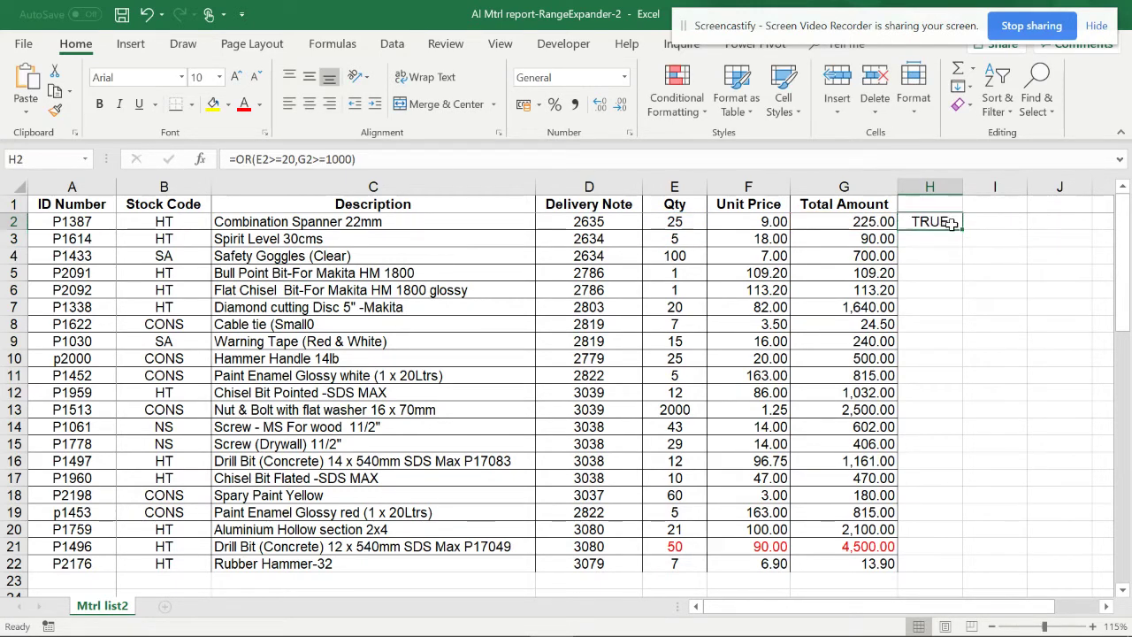
pyautogui.doubleClick(962, 230)
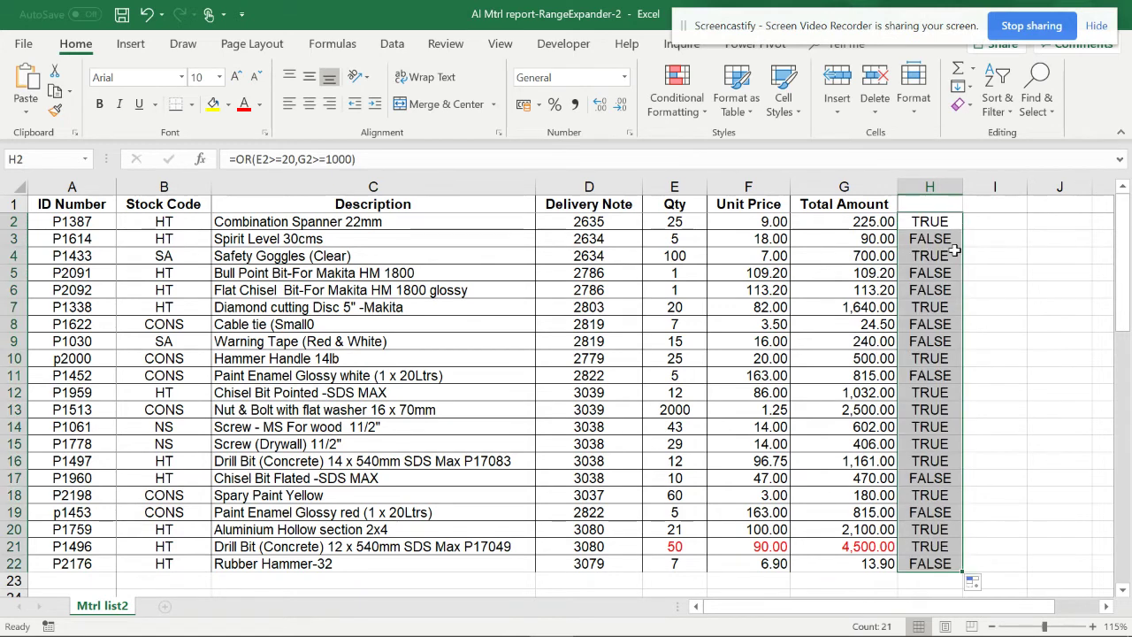
pyautogui.click(921, 217)
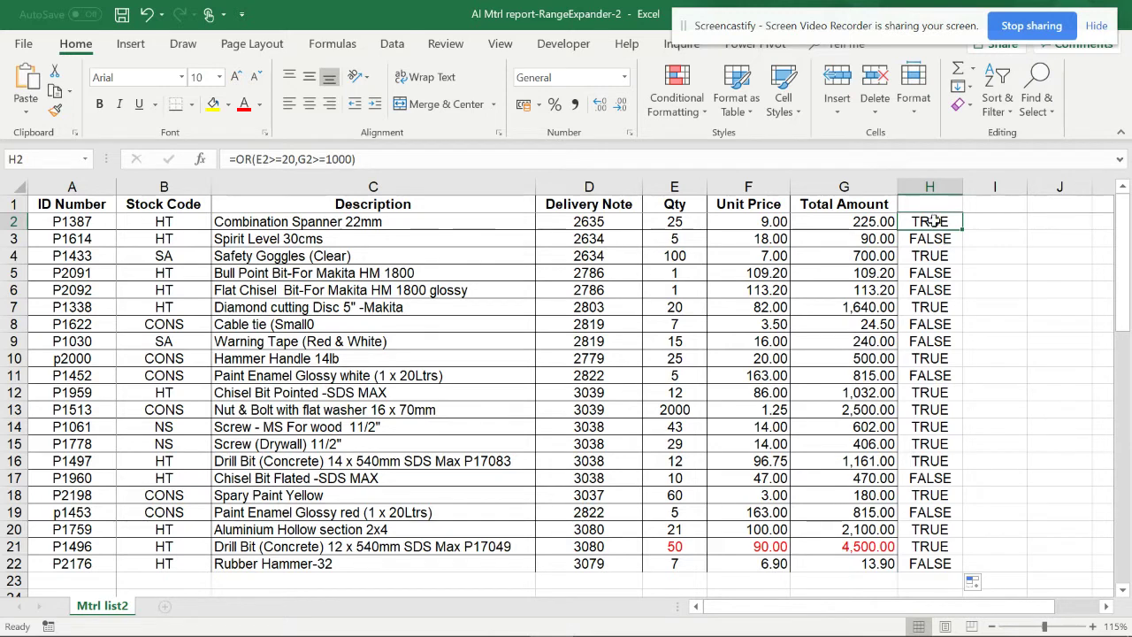
pyautogui.moveTo(935, 221); pyautogui.dragTo(953, 560)
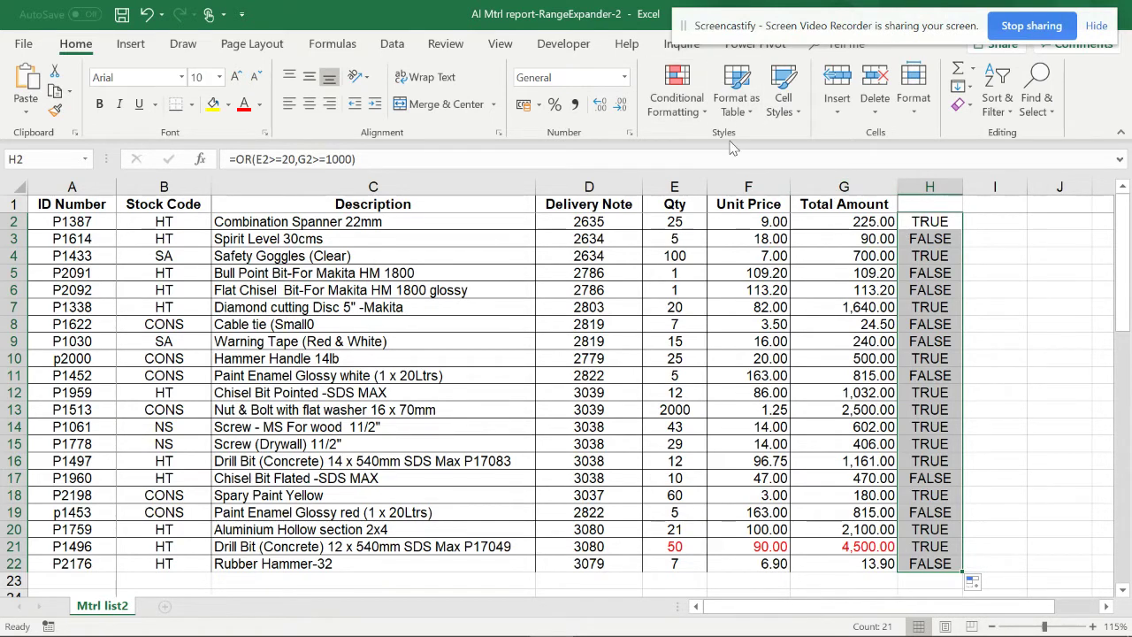
pyautogui.click(677, 93)
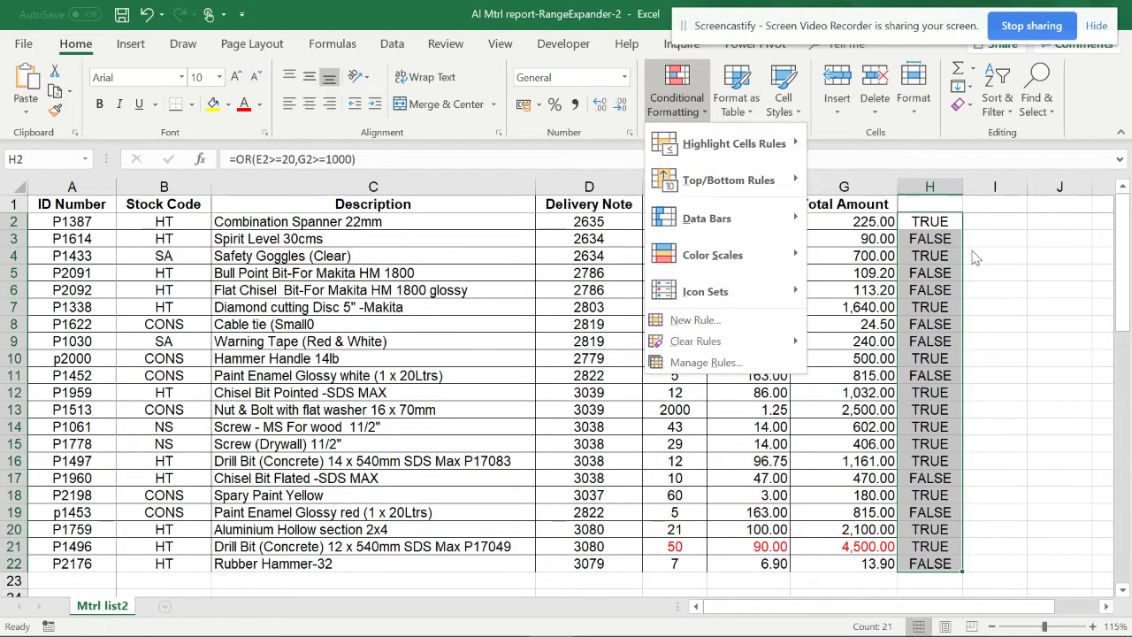
pyautogui.click(929, 221)
pyautogui.click(929, 221)
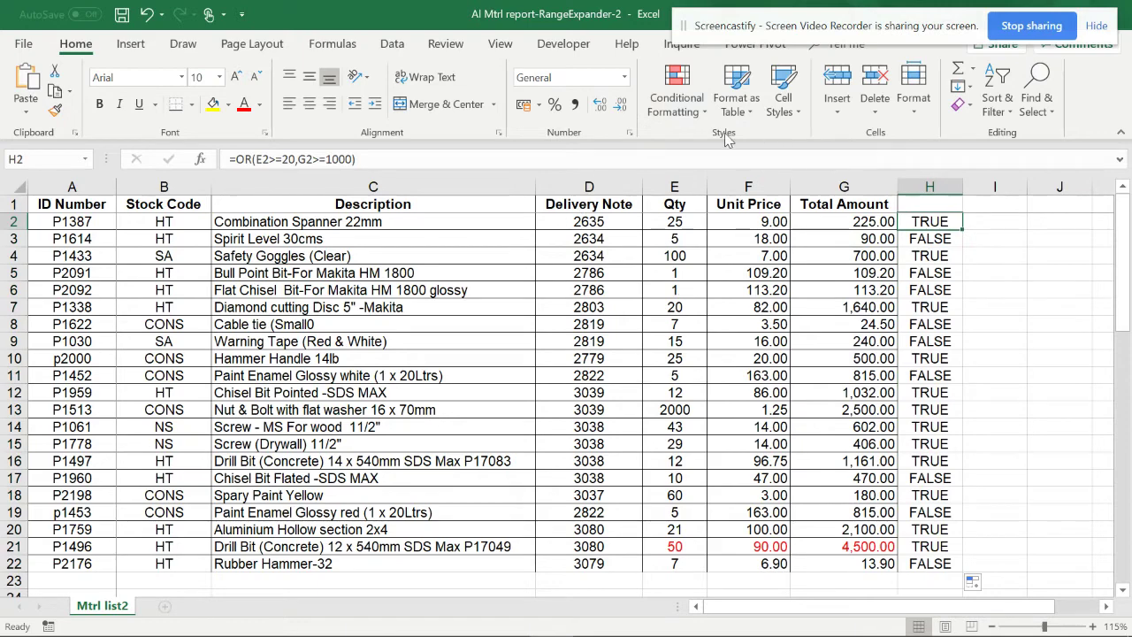
pyautogui.click(678, 97)
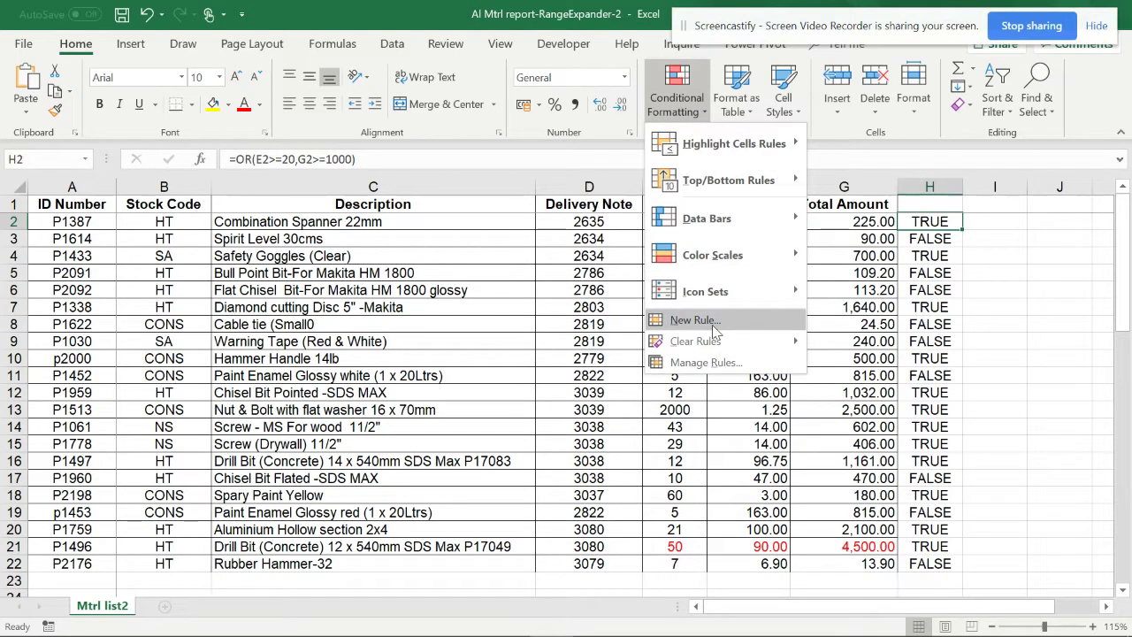
pyautogui.click(712, 325)
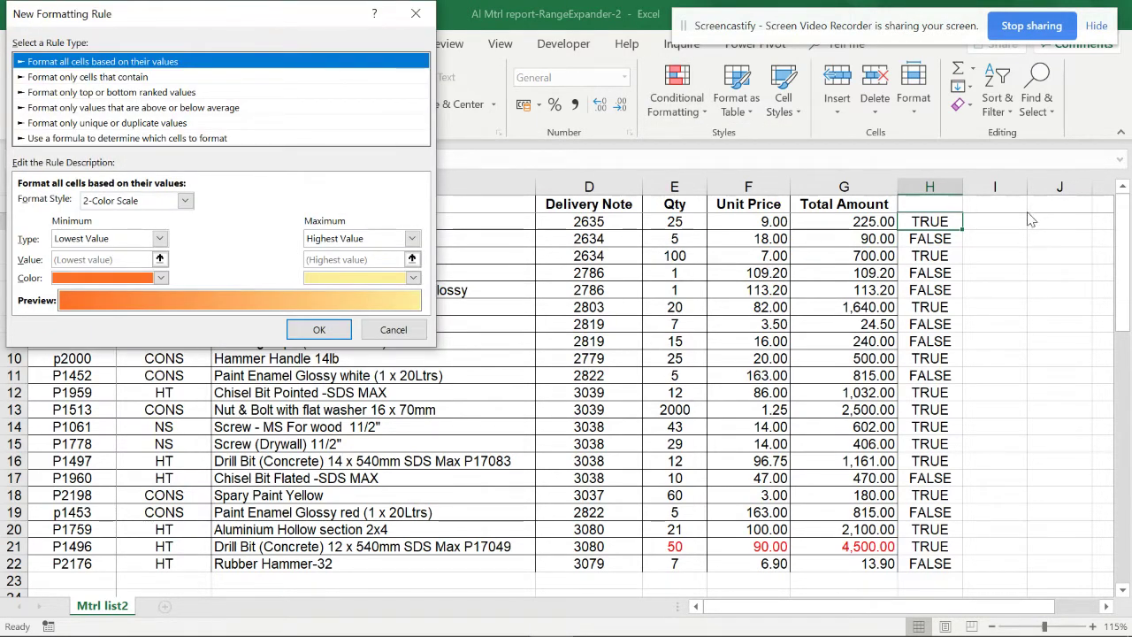
pyautogui.click(126, 138)
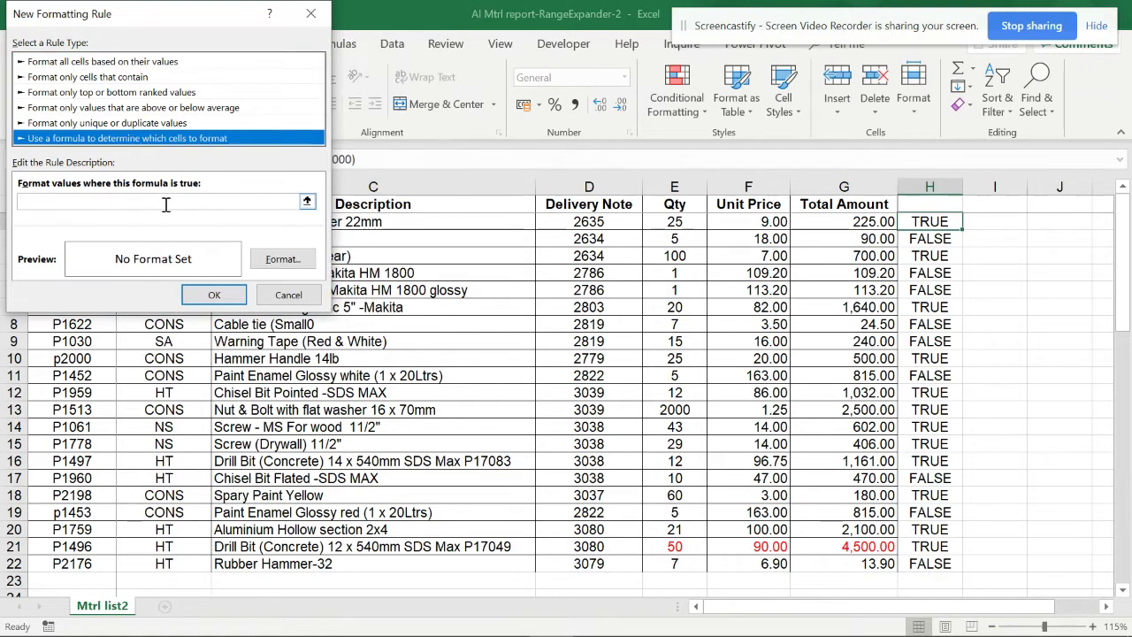
pyautogui.click(929, 223)
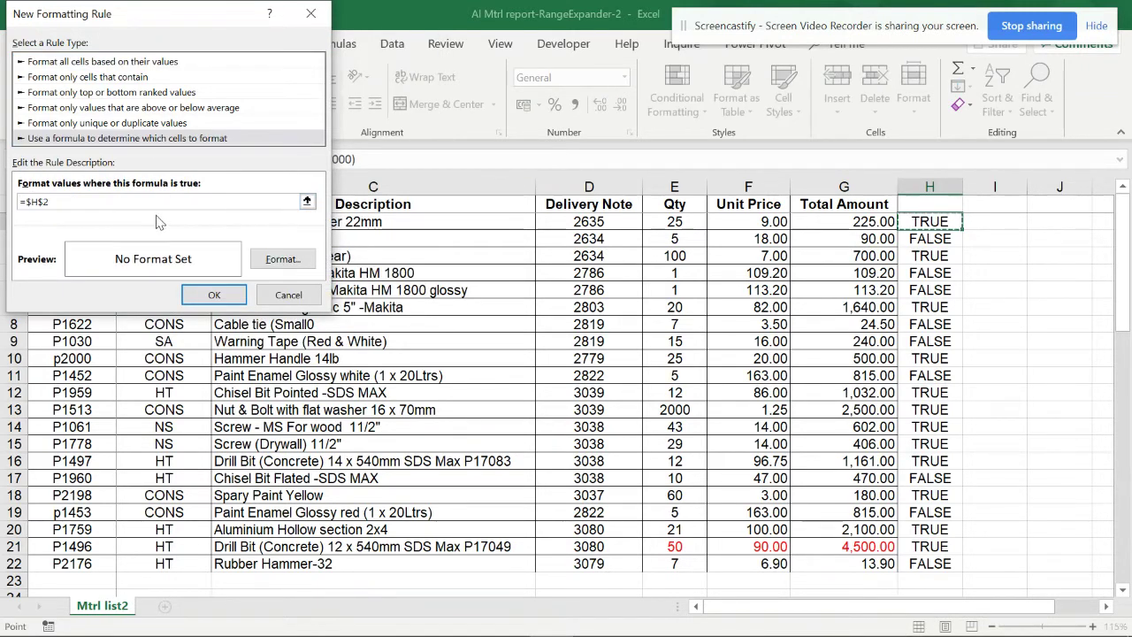
pyautogui.click(289, 295)
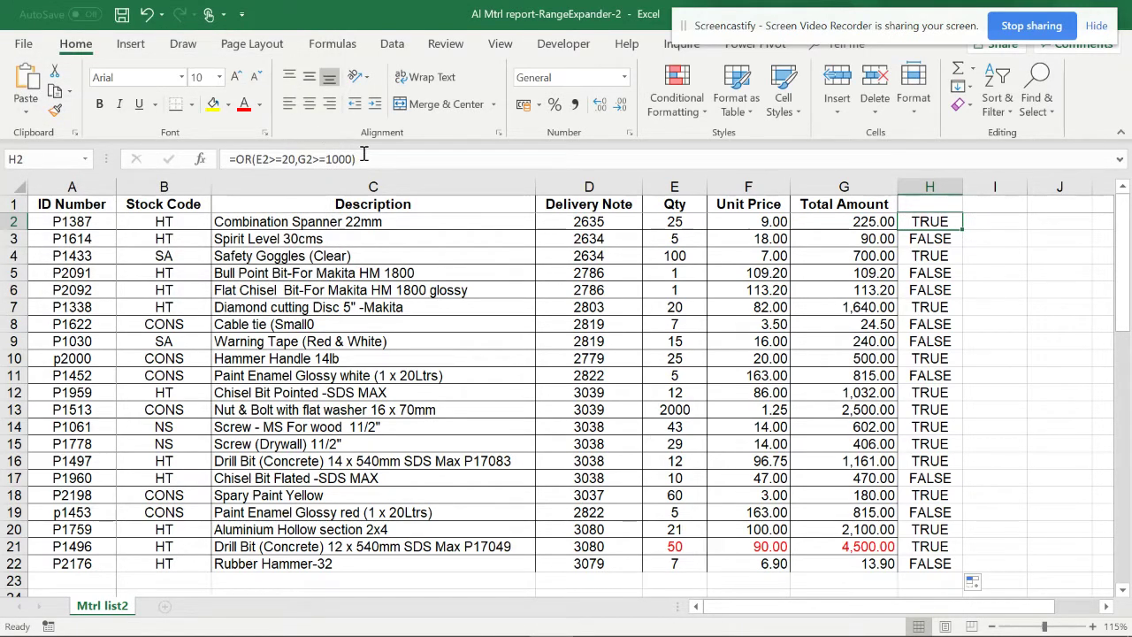
# Lock the column references in H2's formula to read =OR($E2>=20,$G2>=1000) and fill it down through H22
pyautogui.moveTo(357, 159); pyautogui.dragTo(250, 155)
pyautogui.click(263, 159)
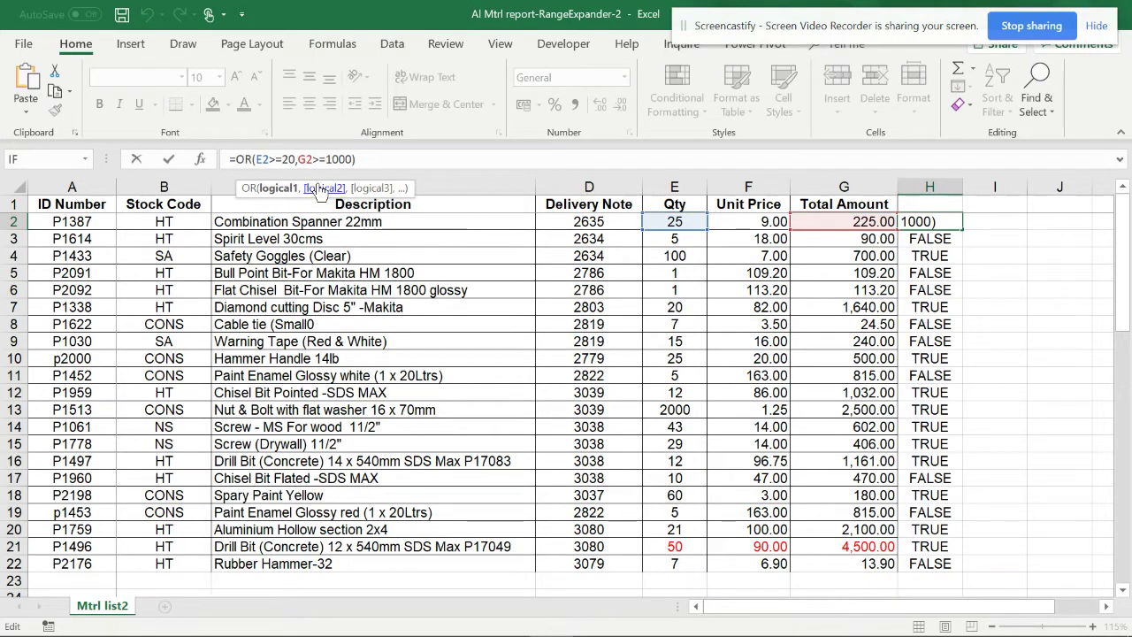
pyautogui.press('F4')
pyautogui.press('F4')
pyautogui.press('F4')
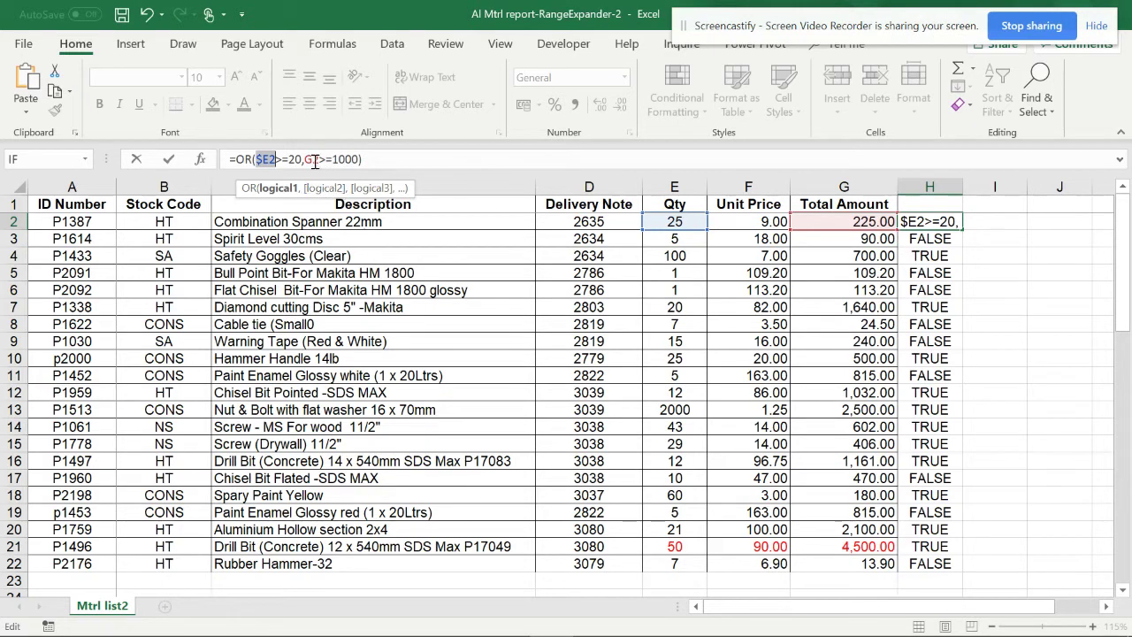
pyautogui.click(314, 161)
pyautogui.press('F4')
pyautogui.press('F4')
pyautogui.press('F4')
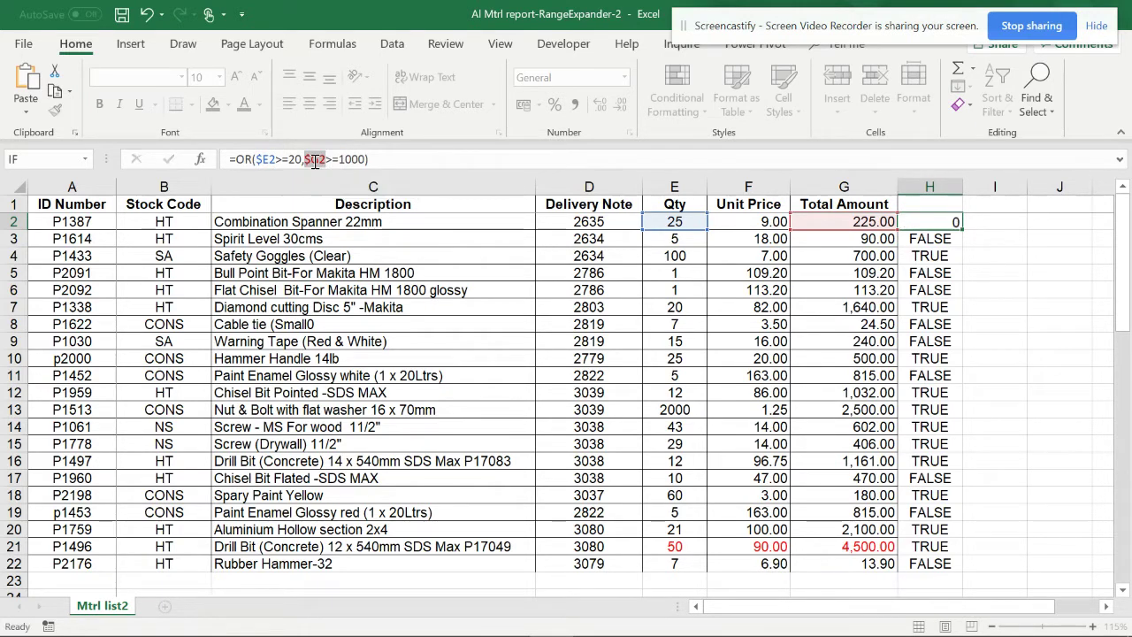
pyautogui.press('Return')
pyautogui.click(955, 221)
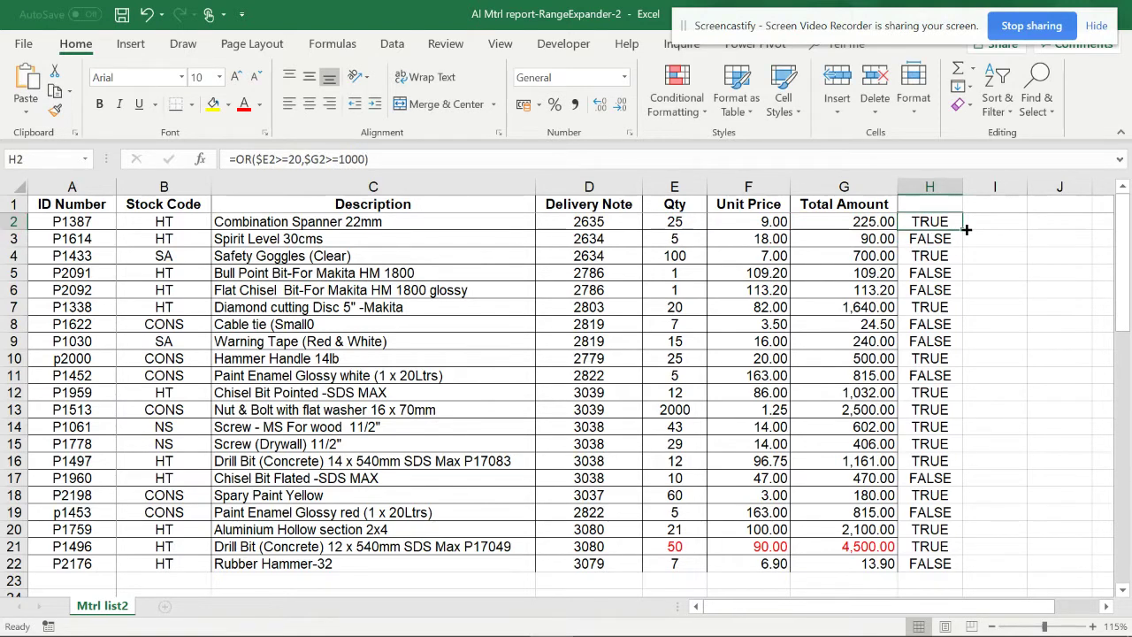
pyautogui.doubleClick(962, 229)
pyautogui.click(948, 222)
pyautogui.moveTo(369, 159); pyautogui.dragTo(234, 155)
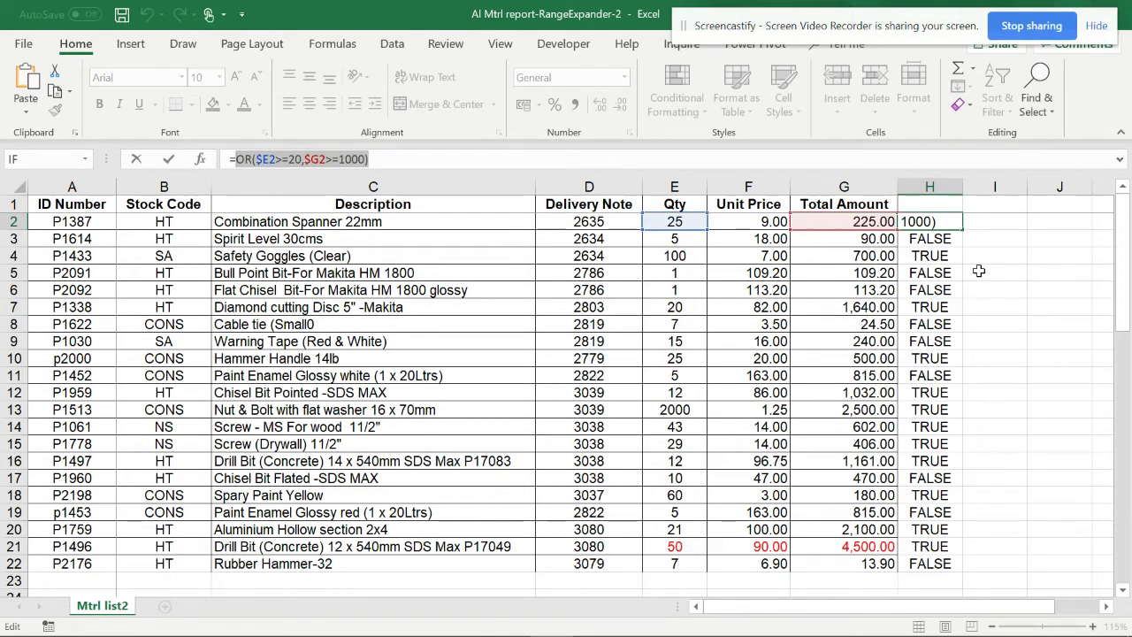
pyautogui.click(949, 257)
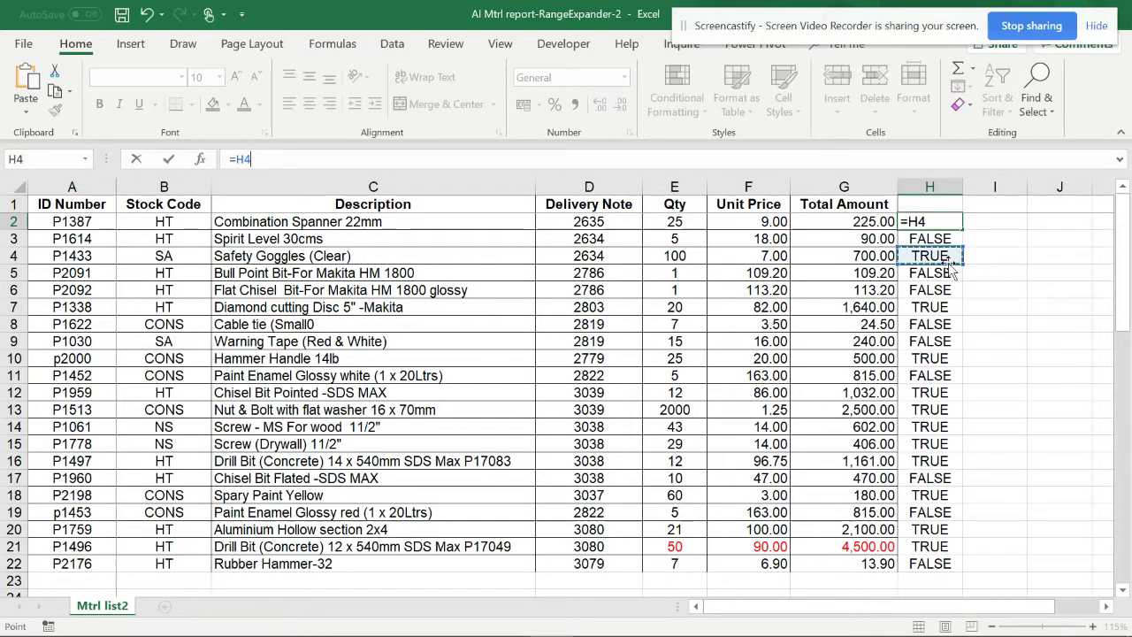
pyautogui.press('Escape')
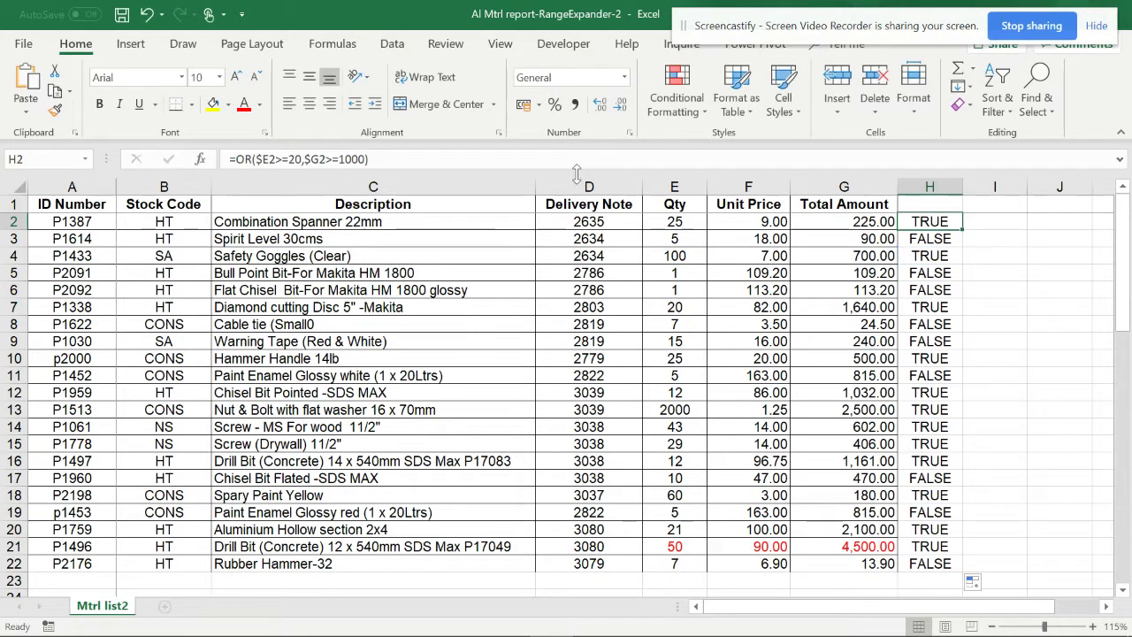
# Copy the full formula text =OR($E2>=20,$G2>=1000) from cell H2, leaving the cell unedited
pyautogui.moveTo(403, 160); pyautogui.dragTo(224, 160)
pyautogui.hotkey('ctrl', 'c')
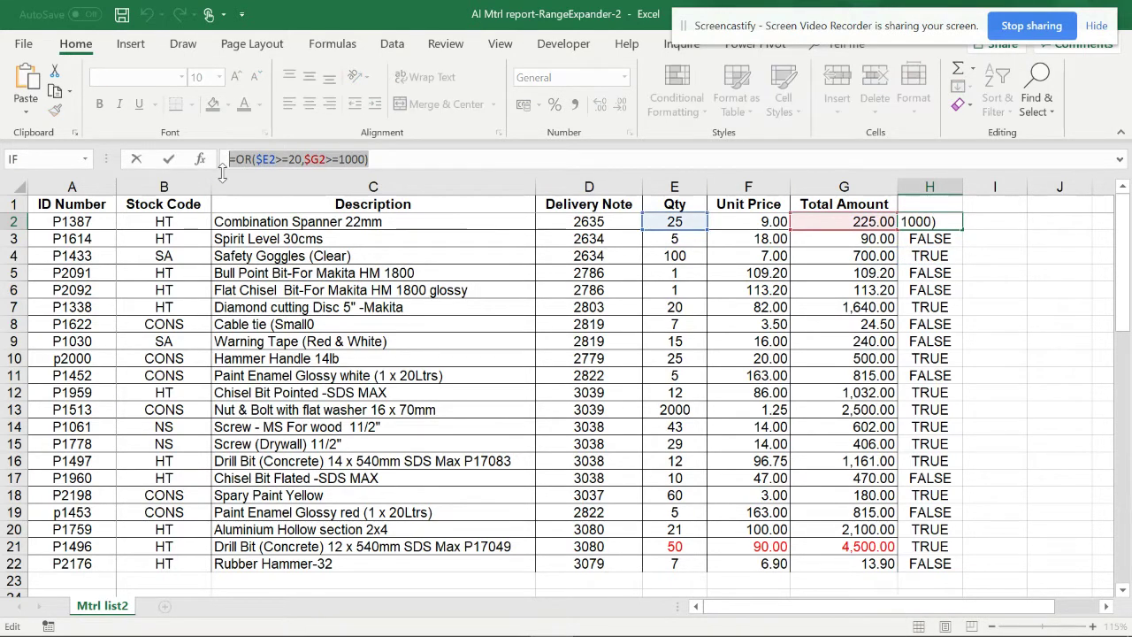
pyautogui.press('Escape')
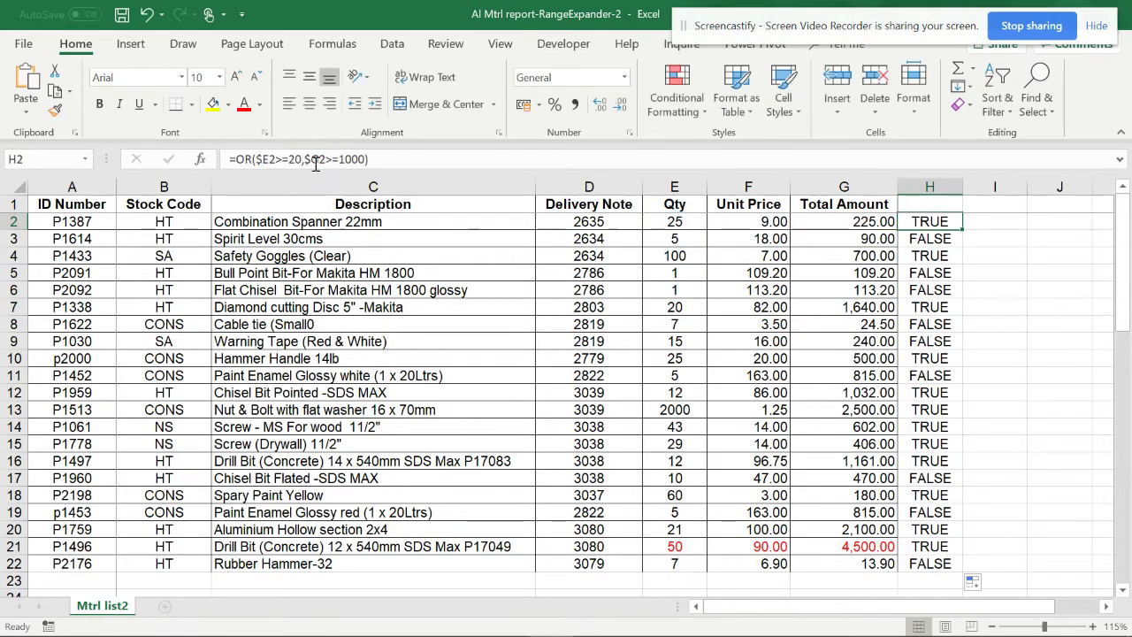
pyautogui.click(674, 95)
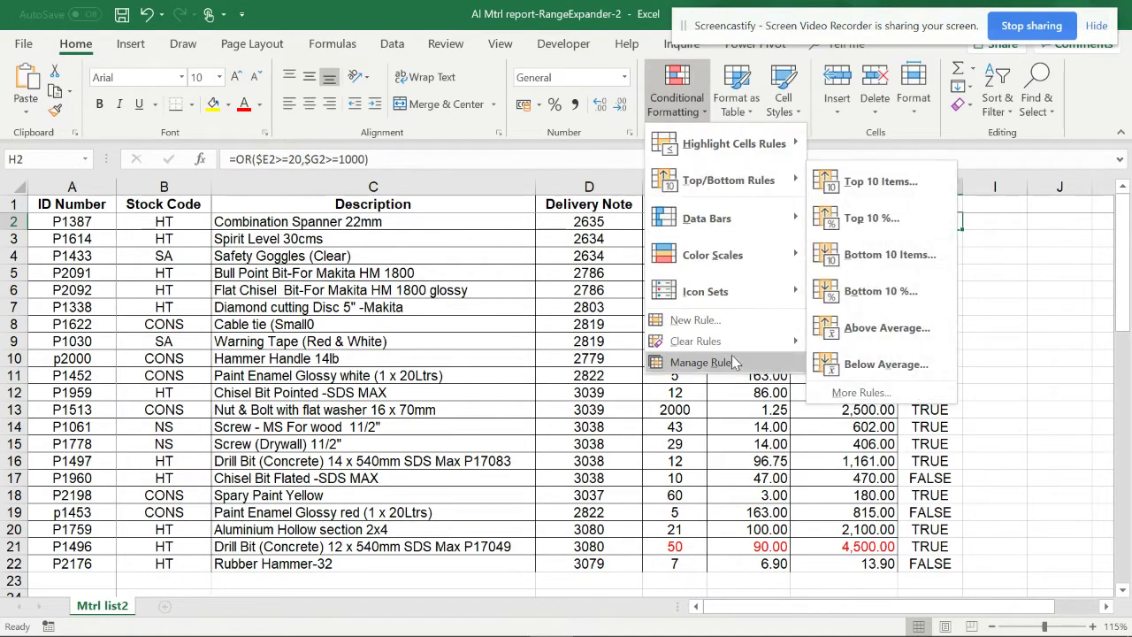
pyautogui.click(724, 321)
pyautogui.click(181, 139)
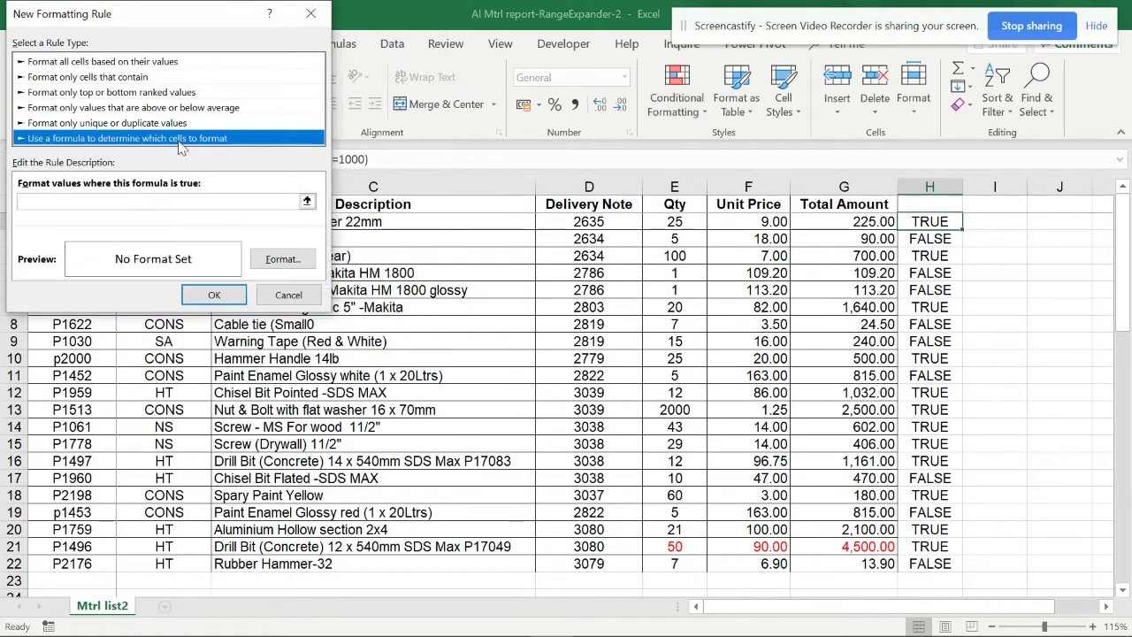
pyautogui.rightClick(180, 235)
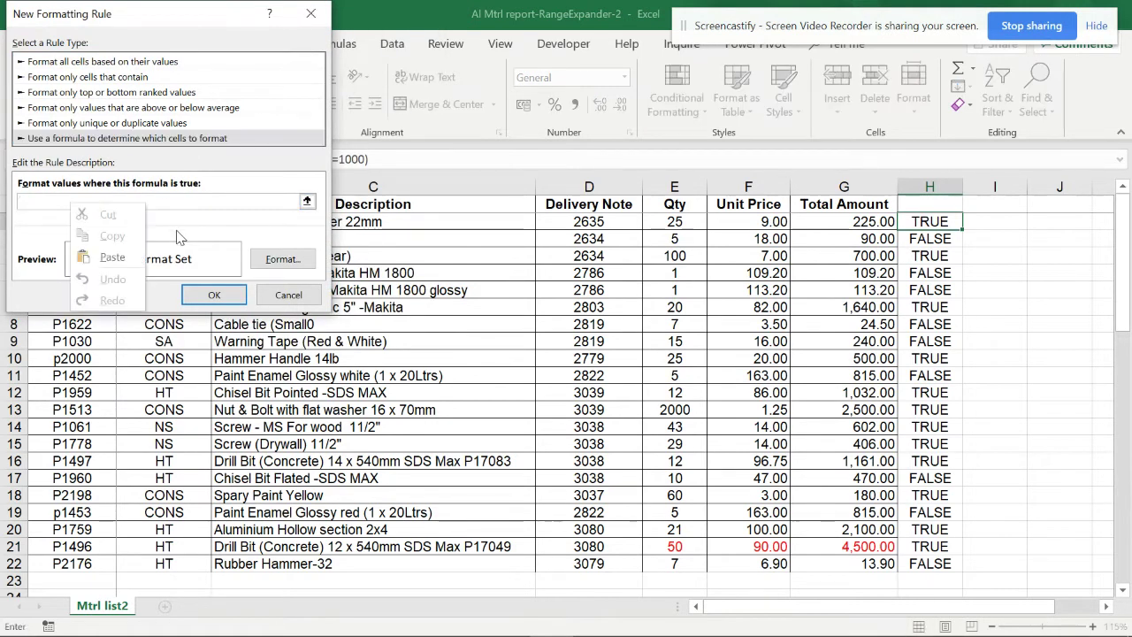
pyautogui.click(106, 256)
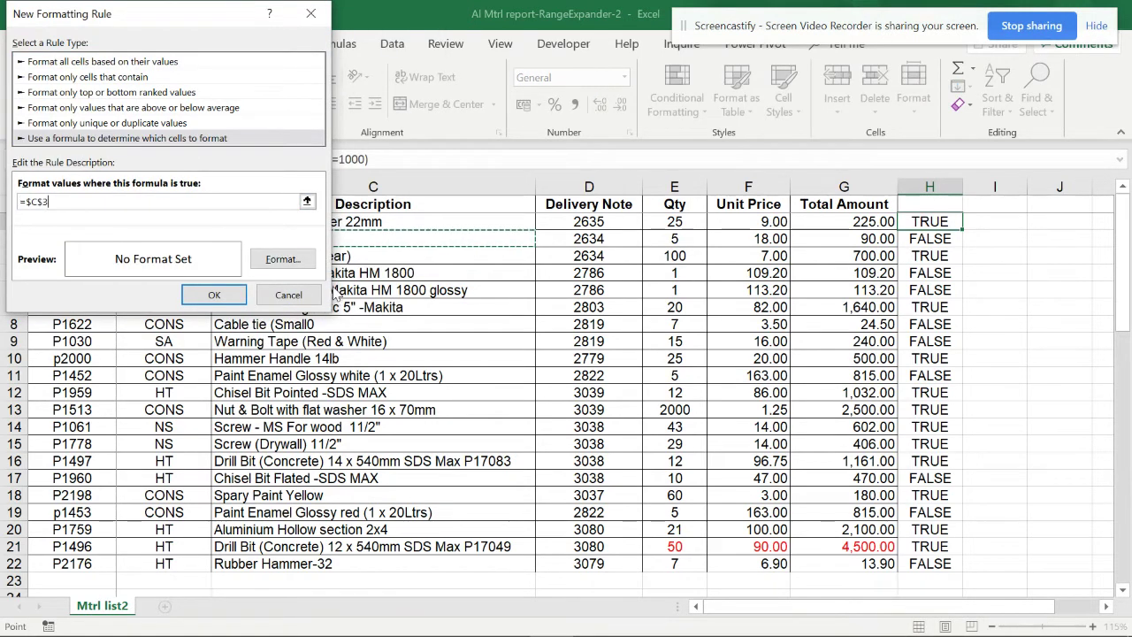
pyautogui.click(288, 295)
# Start a formula-based conditional formatting rule for A2:D22 and paste in the formula =OR($E2>=20,$G2>=1000)
pyautogui.moveTo(81, 223); pyautogui.dragTo(576, 567)
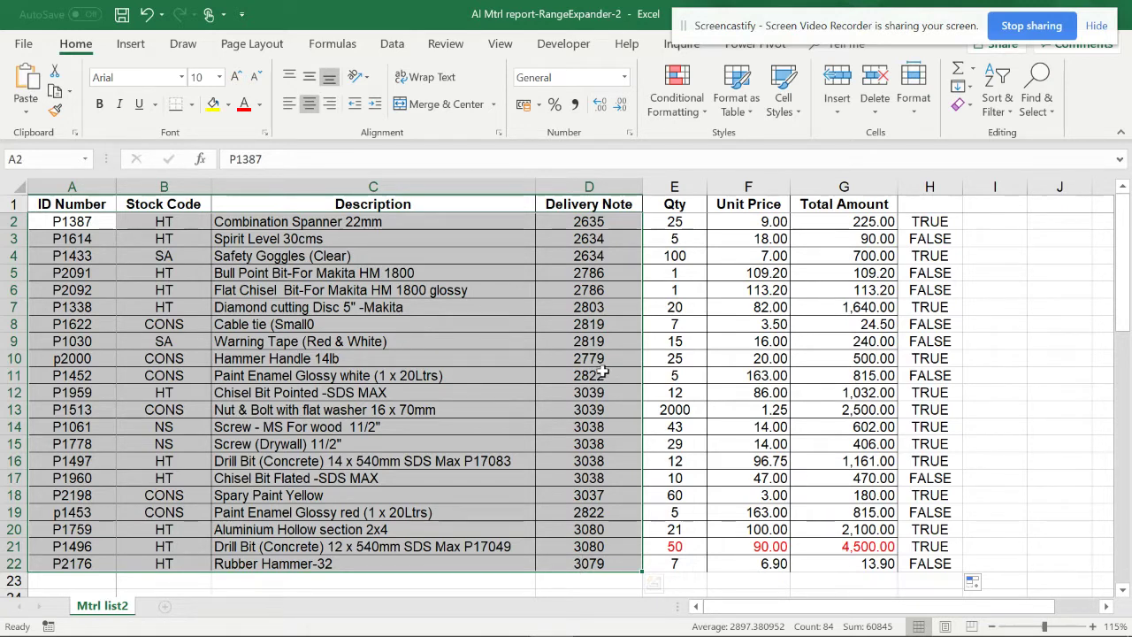
pyautogui.click(707, 118)
pyautogui.click(695, 321)
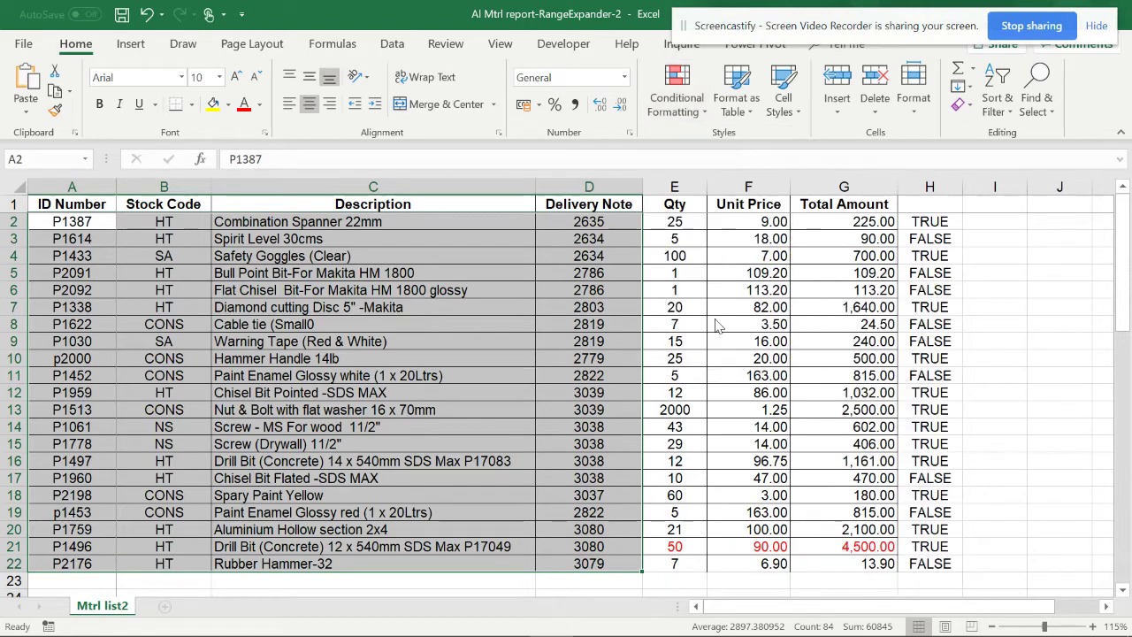
pyautogui.click(166, 139)
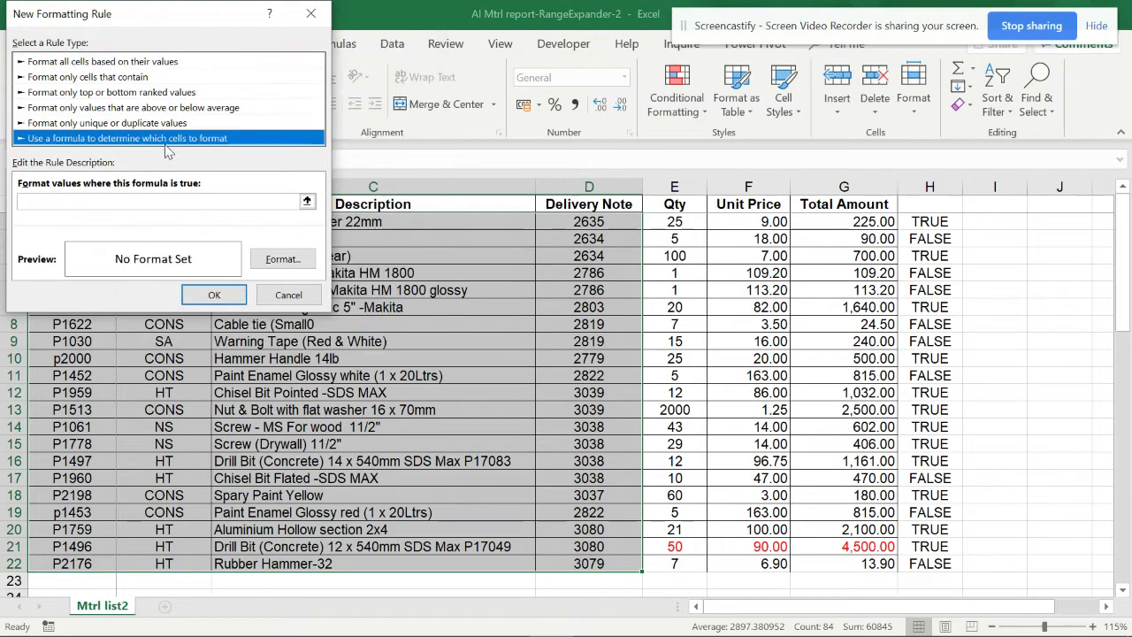
pyautogui.click(153, 199)
pyautogui.hotkey('ctrl', 'v')
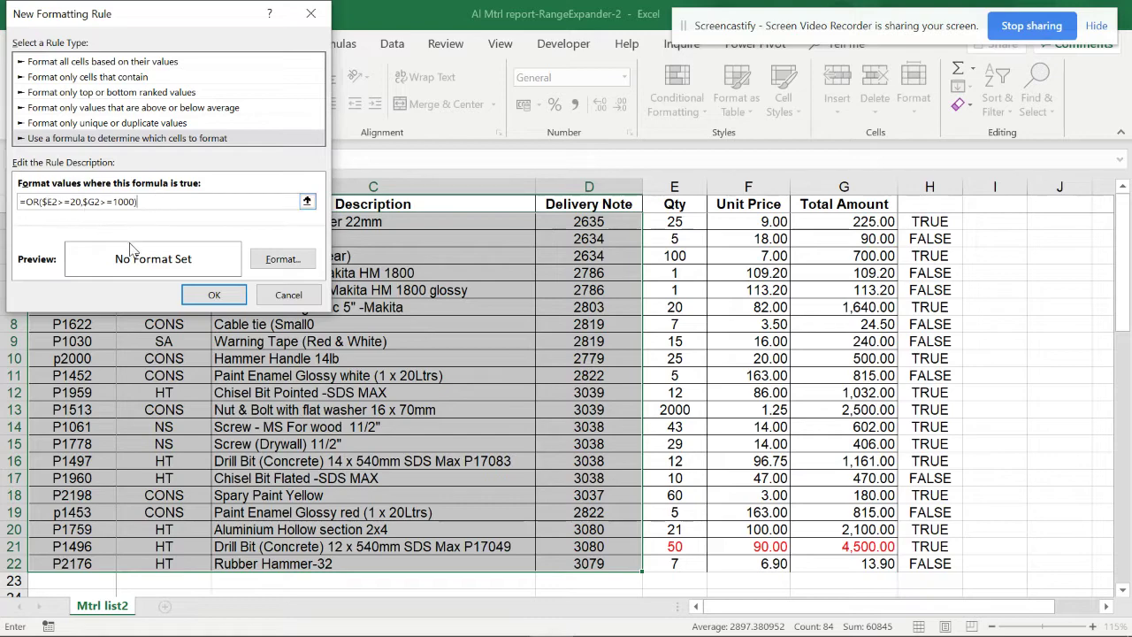
# Give the A2:D22 rule a light blue background fill and bold font, and apply it to the sheet
pyautogui.click(281, 260)
pyautogui.click(166, 158)
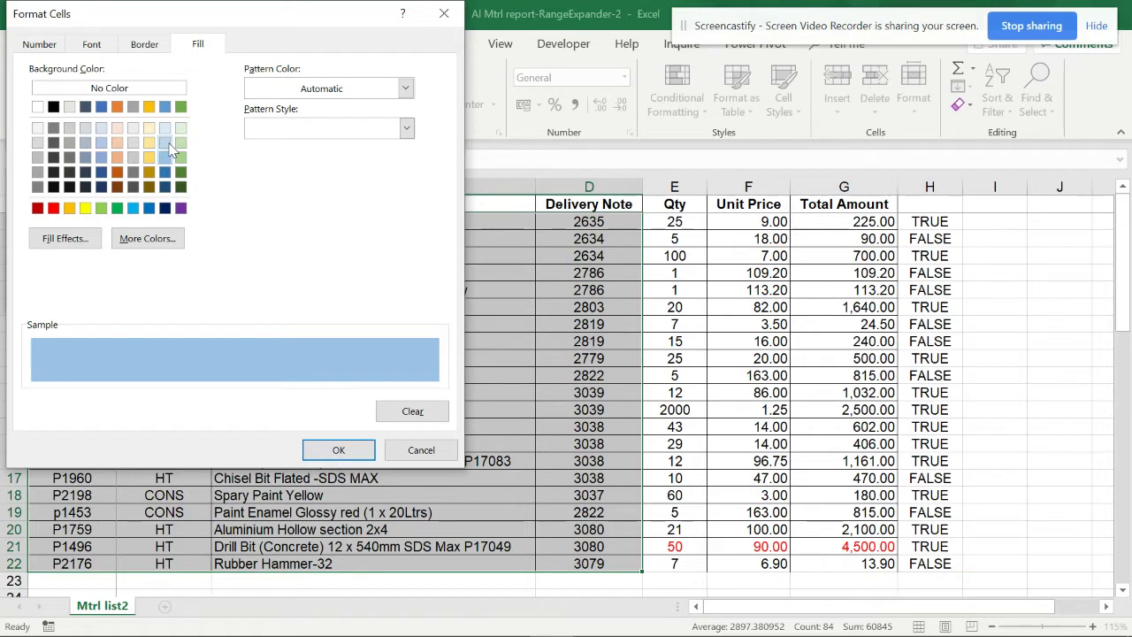
pyautogui.click(166, 143)
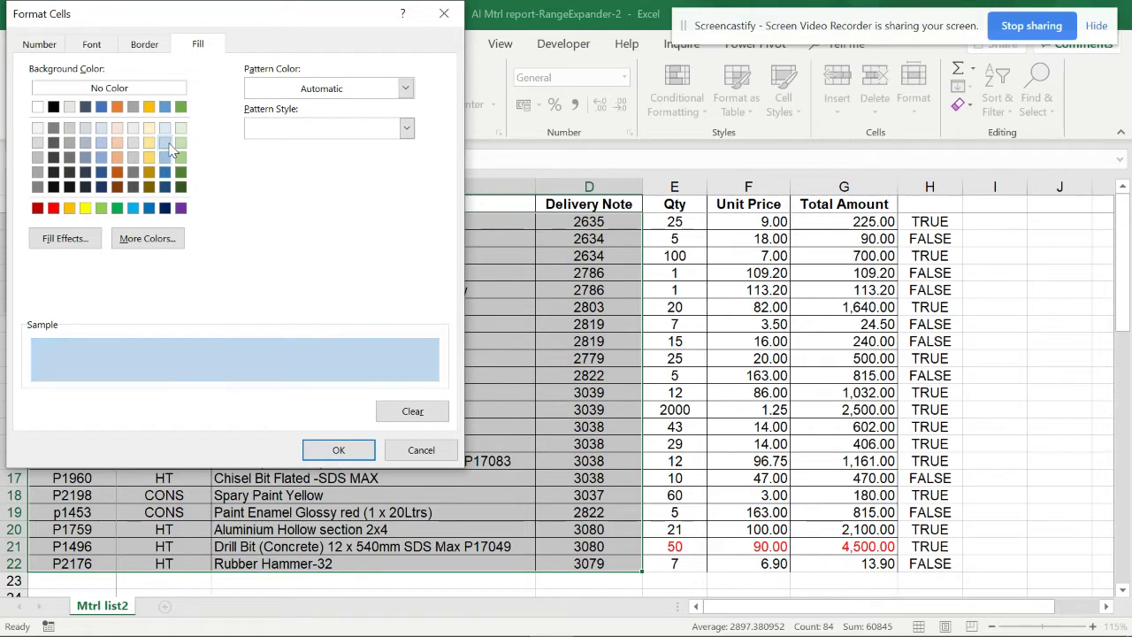
pyautogui.click(146, 46)
pyautogui.click(112, 50)
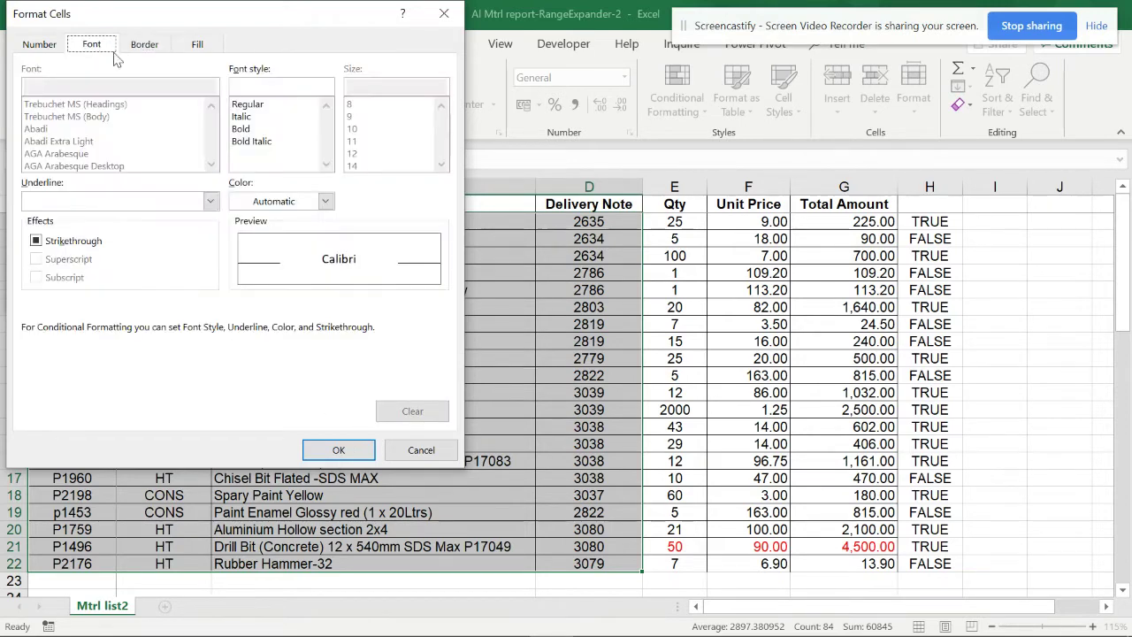
pyautogui.click(252, 130)
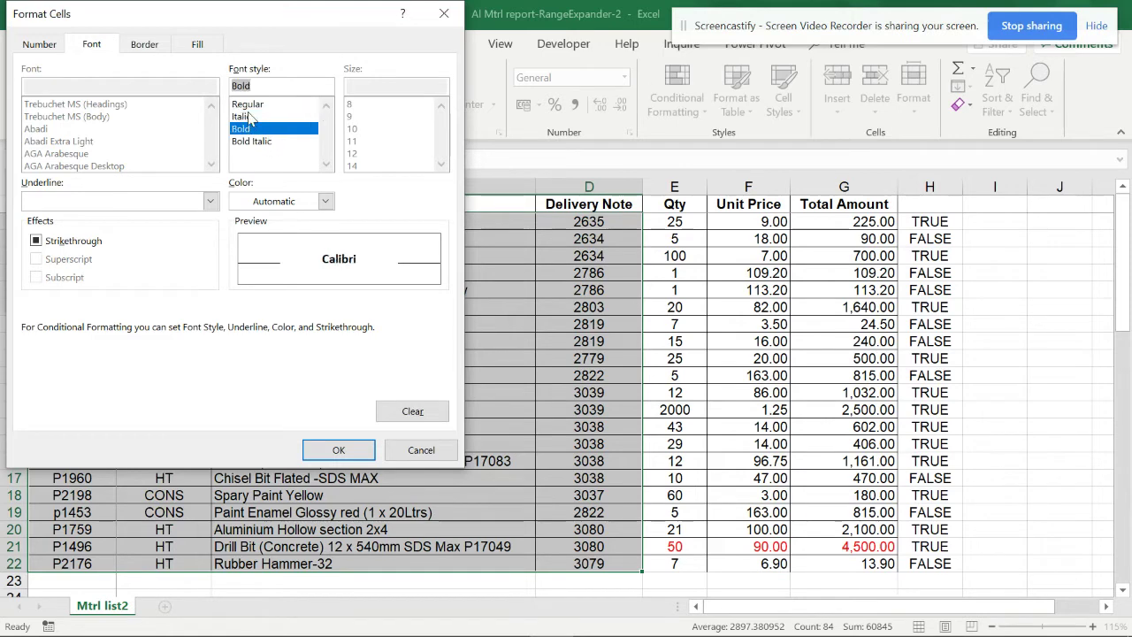
pyautogui.click(250, 117)
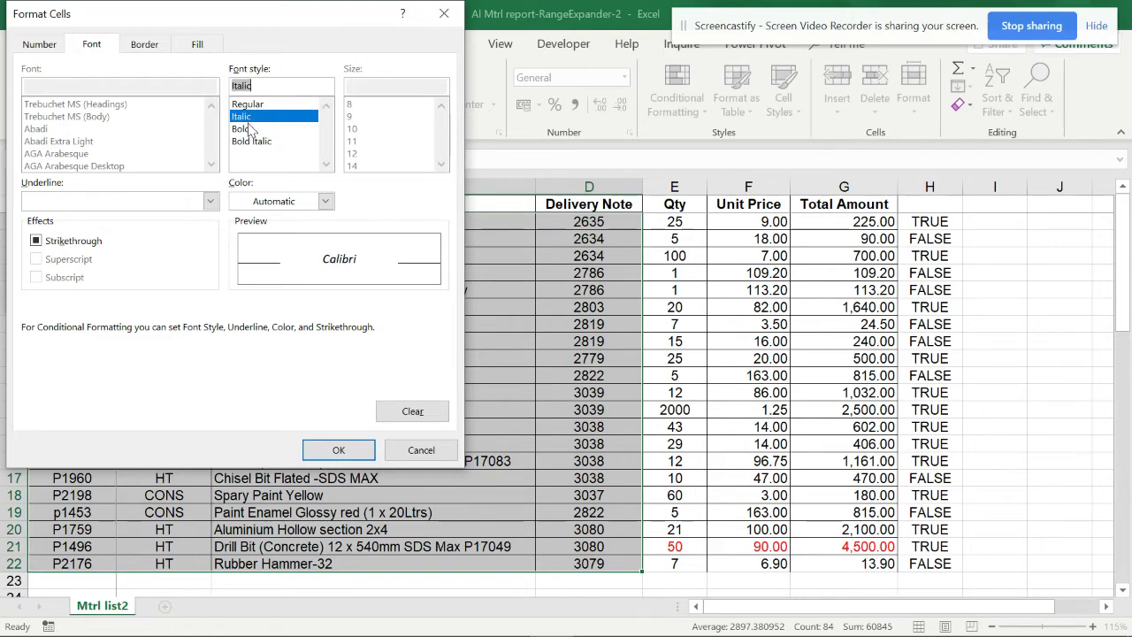
pyautogui.click(252, 130)
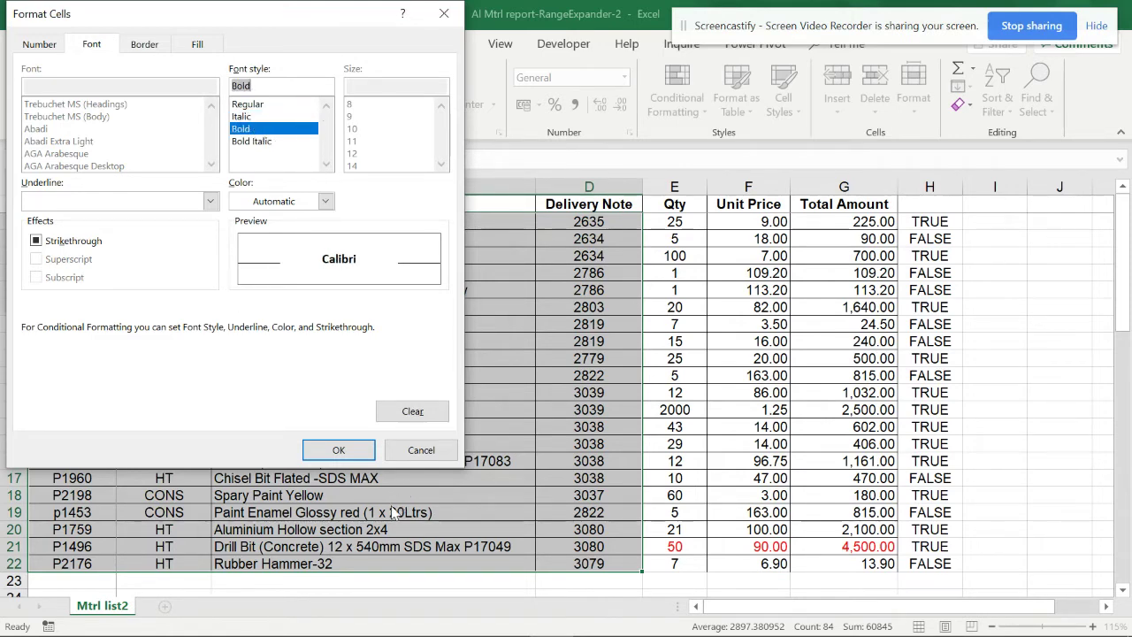
pyautogui.click(337, 449)
pyautogui.click(214, 295)
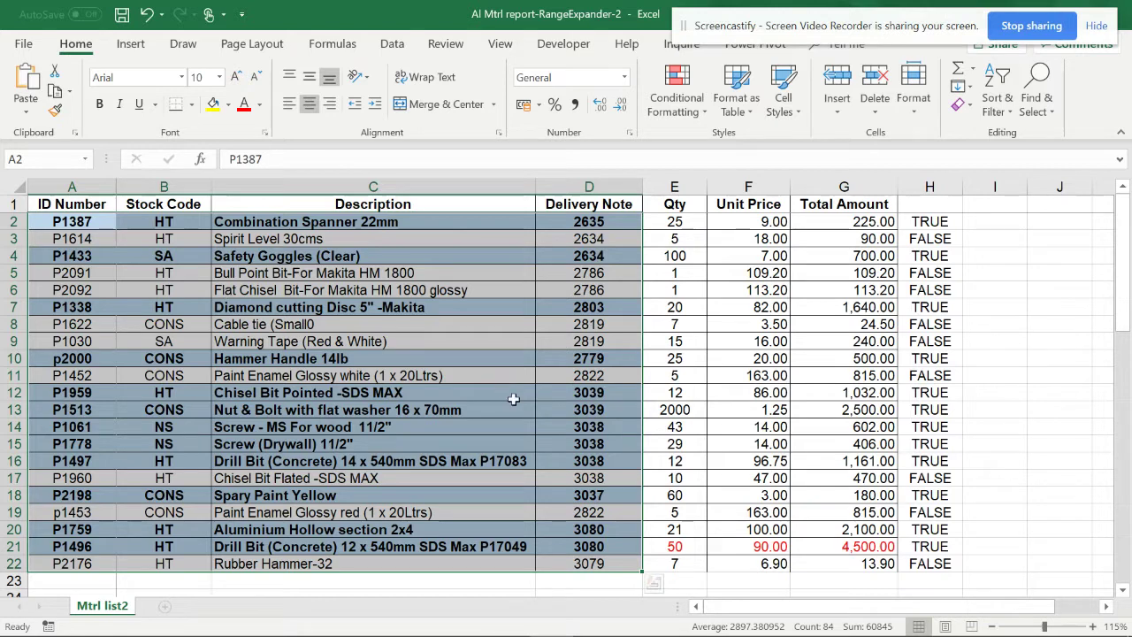
pyautogui.click(611, 329)
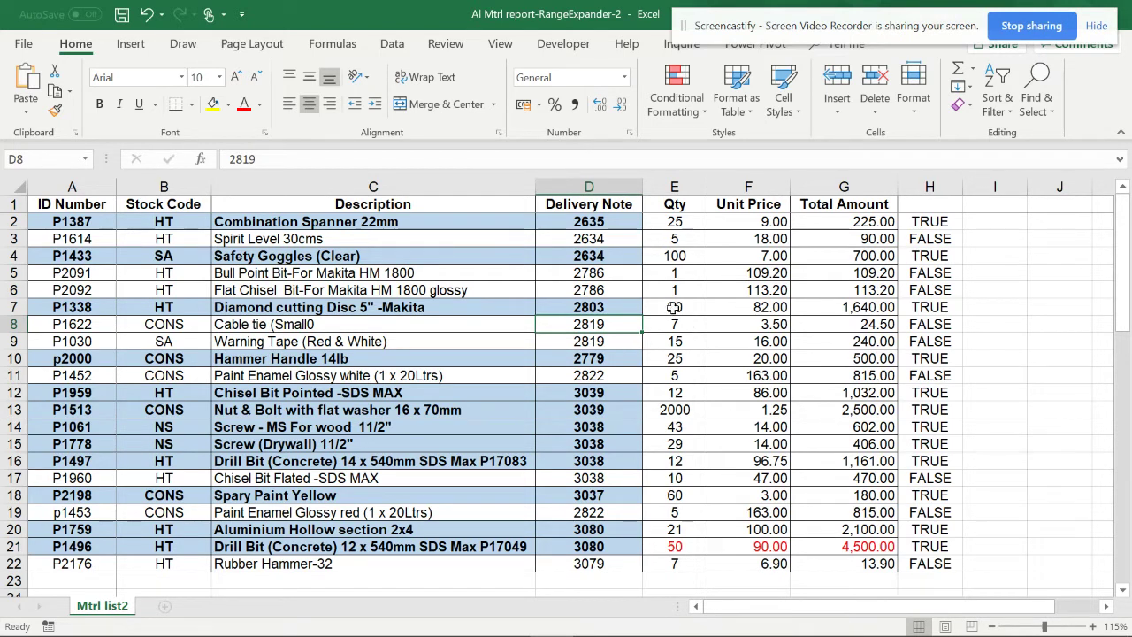
pyautogui.click(934, 221)
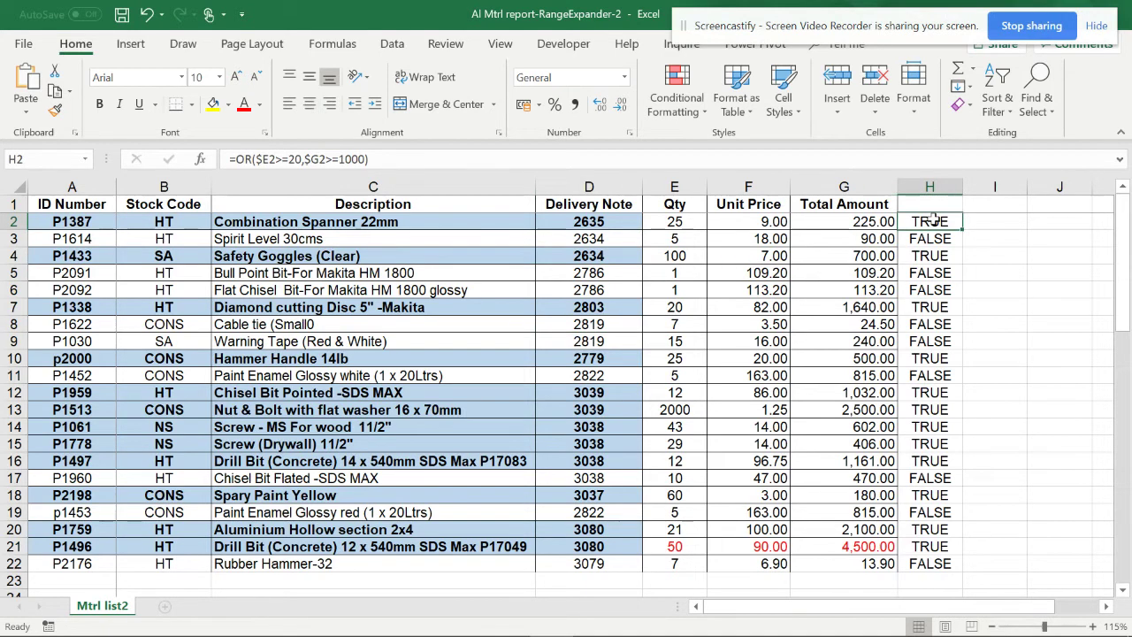
# Clear all conditional formatting rules from the entire sheet, removing the highlighting in A2:D22
pyautogui.click(679, 97)
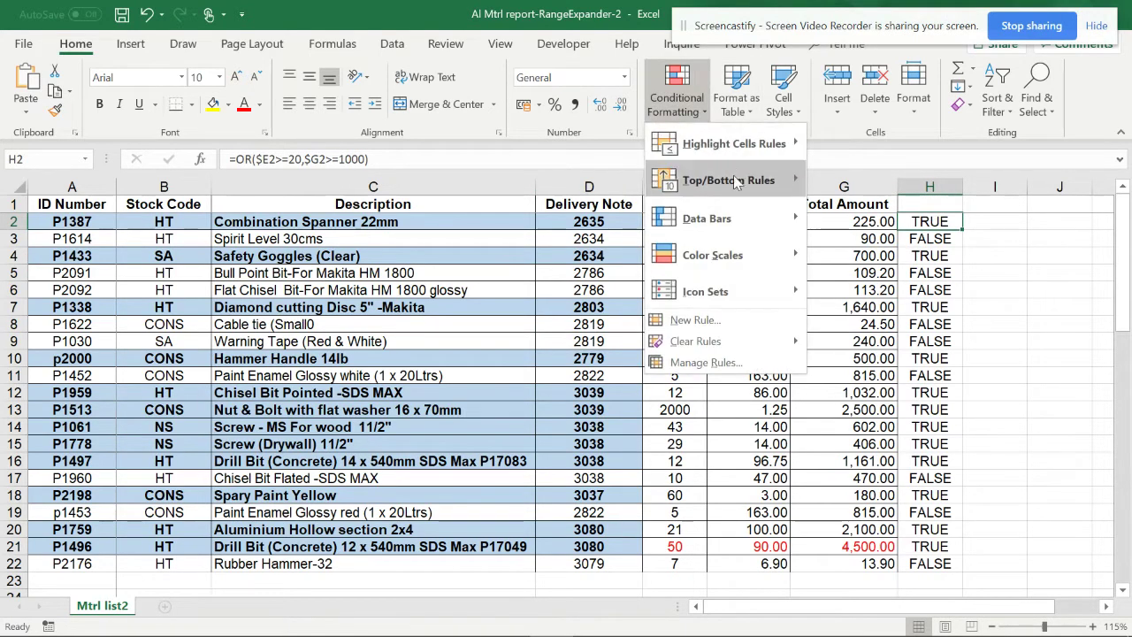
pyautogui.moveTo(713, 352)
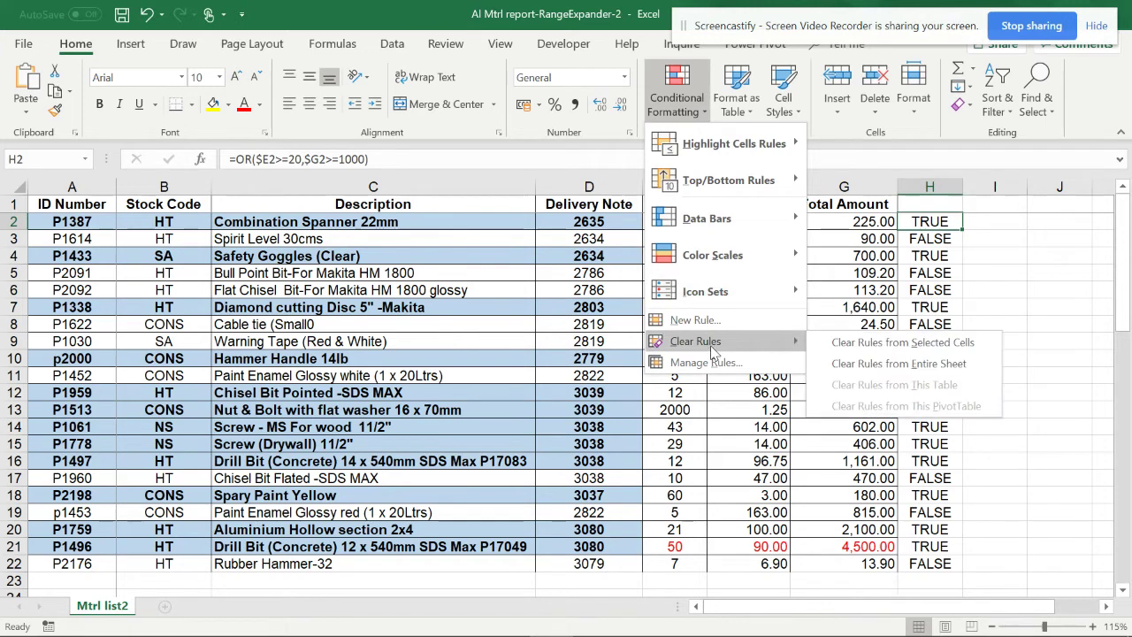
pyautogui.click(891, 349)
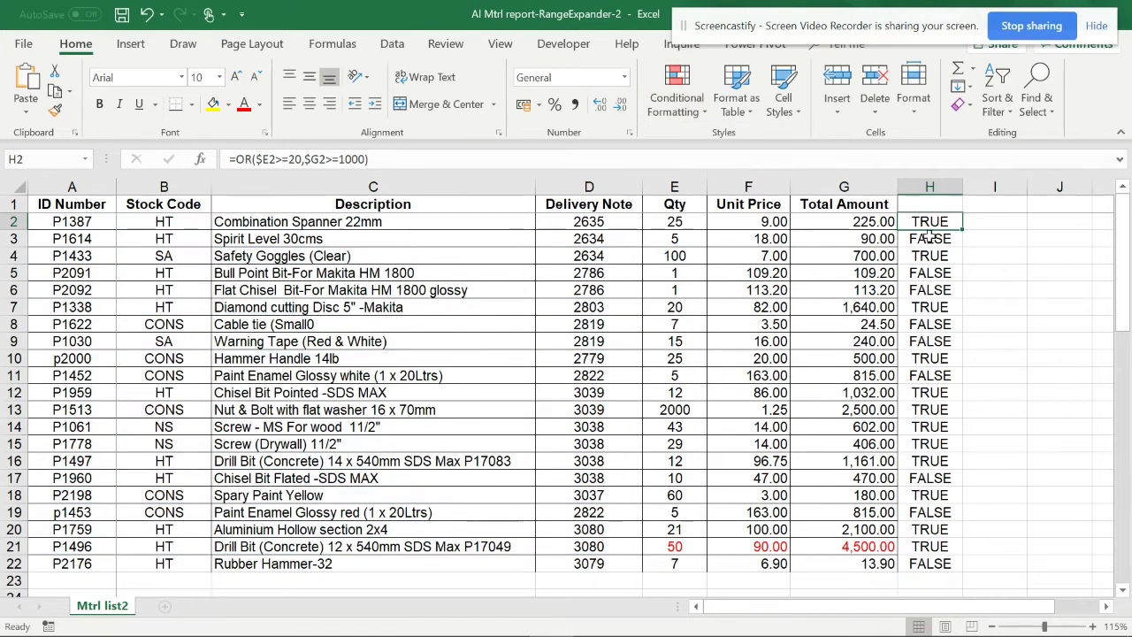
# Start a conditional formatting rule for H2:H22 that formats only cells with specific text containing TRUE
pyautogui.moveTo(930, 225); pyautogui.dragTo(935, 568)
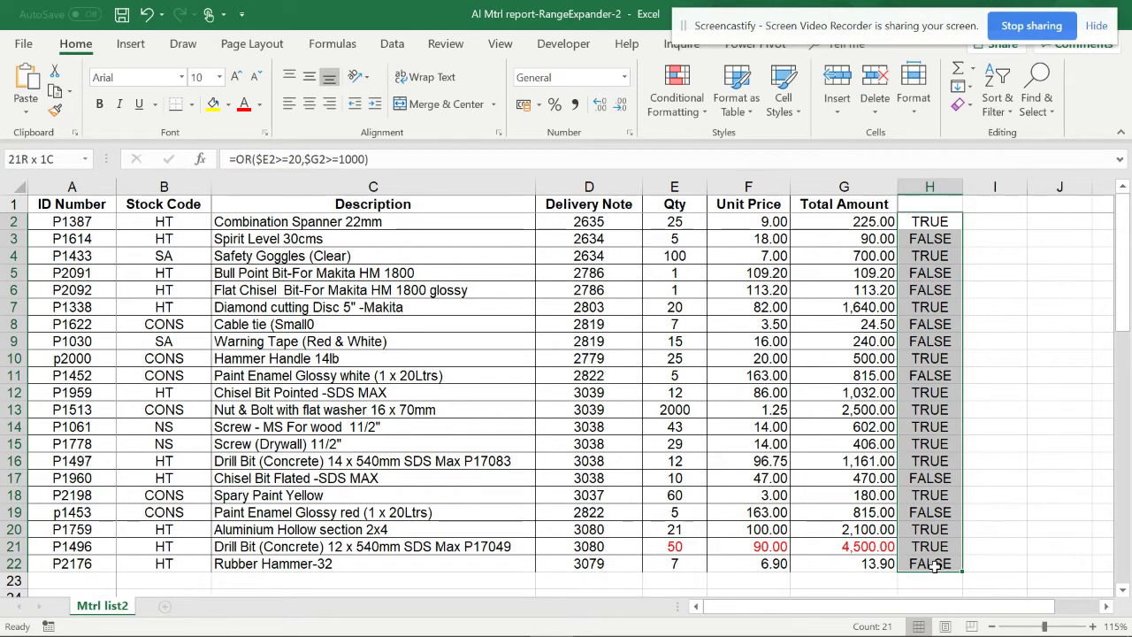
pyautogui.click(676, 99)
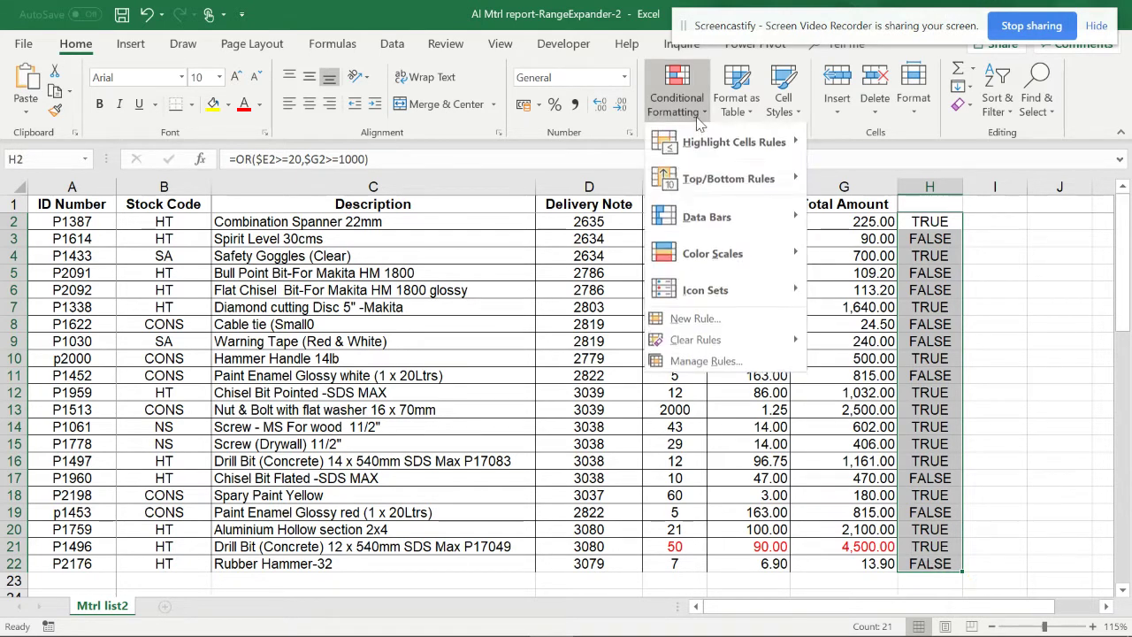
pyautogui.moveTo(712, 345)
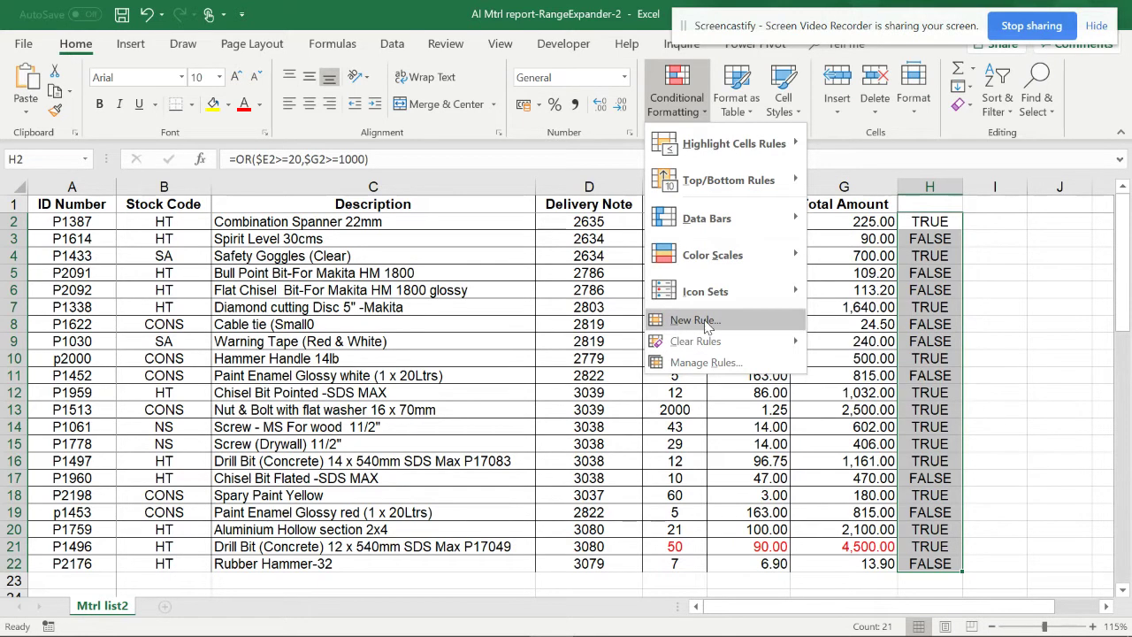
pyautogui.click(699, 320)
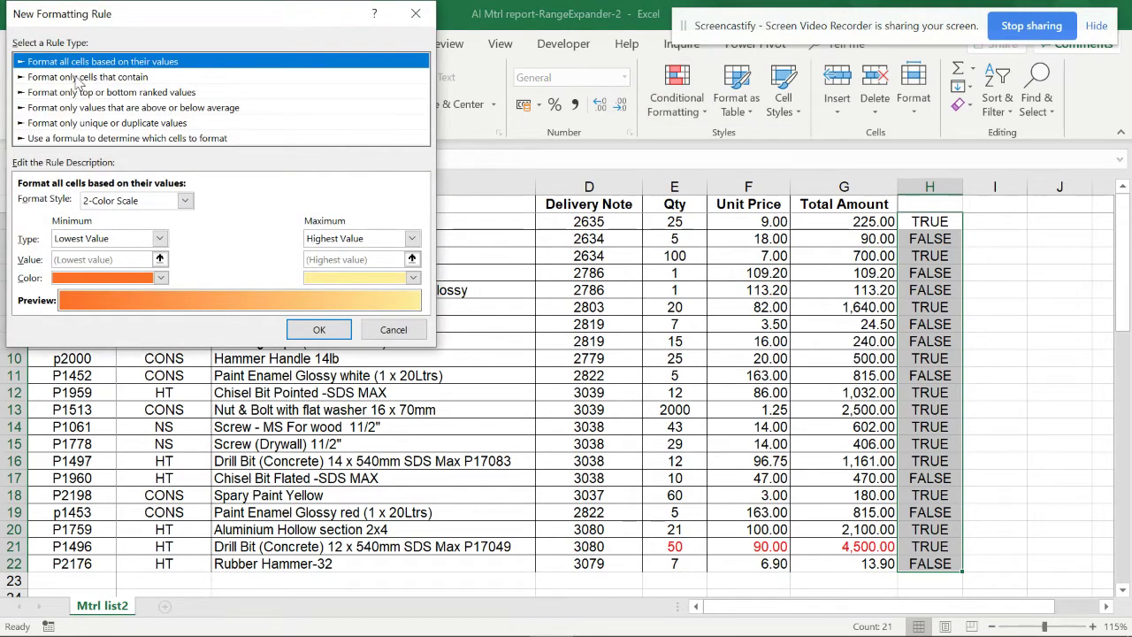
pyautogui.click(80, 77)
pyautogui.click(102, 202)
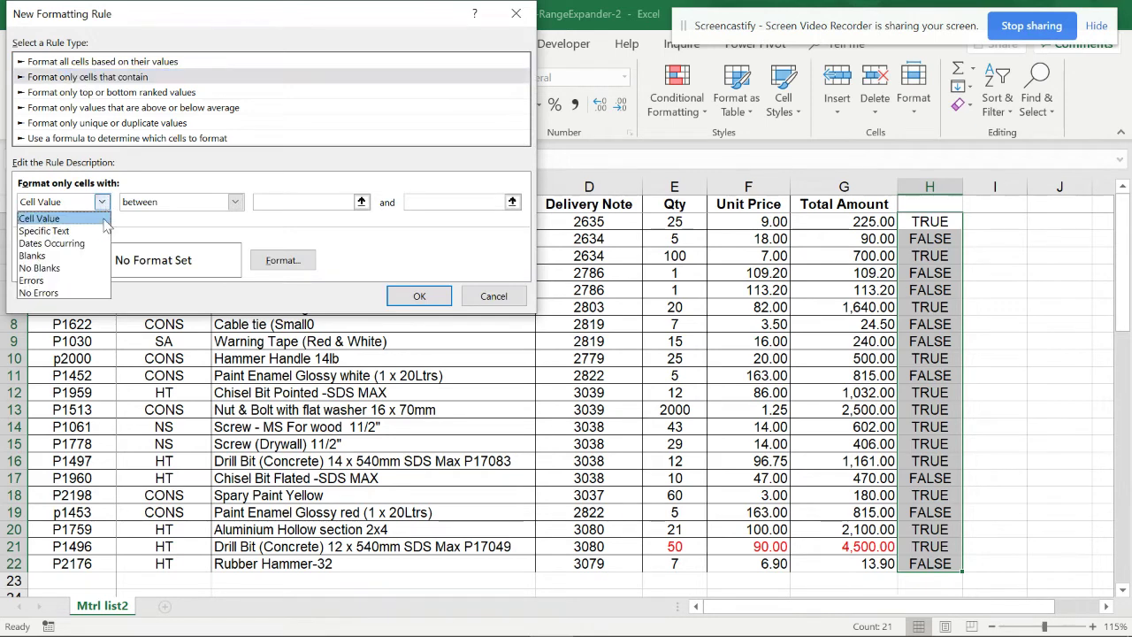
pyautogui.click(53, 231)
pyautogui.click(289, 201)
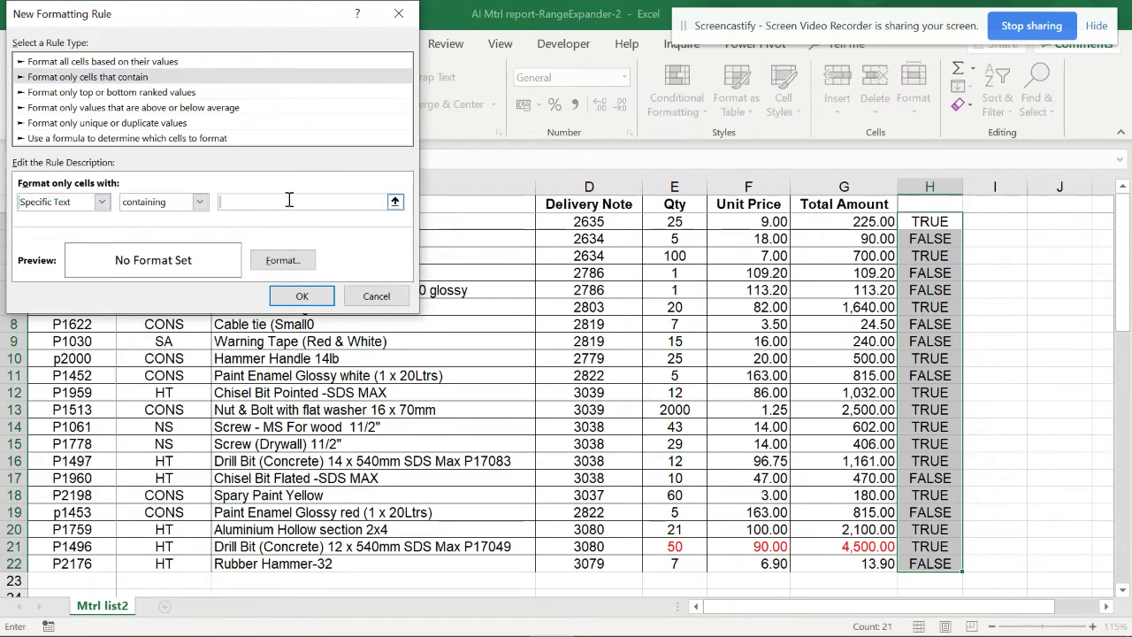
pyautogui.write('TRUE')
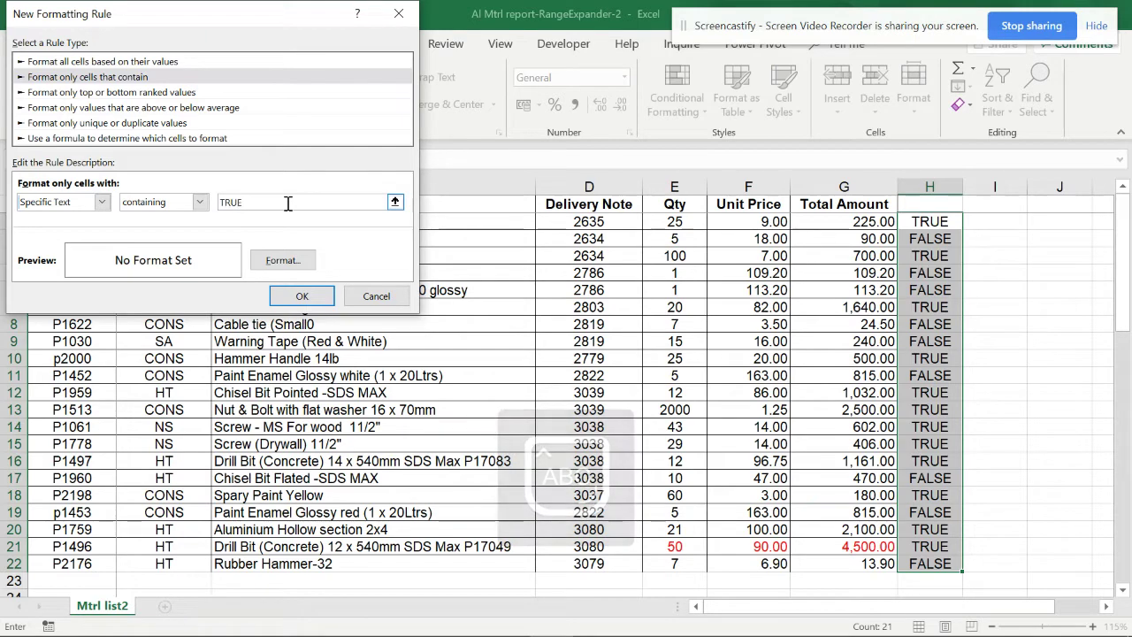
# Give the H2:H22 rule a light gold background fill and apply it to the sheet
pyautogui.click(282, 260)
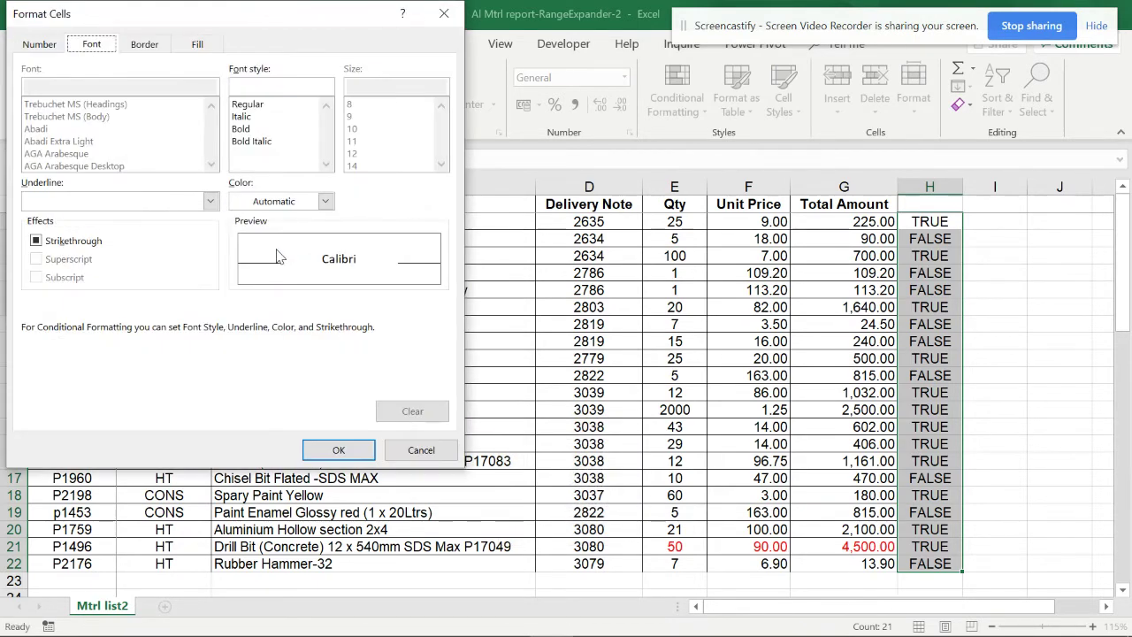
pyautogui.click(197, 43)
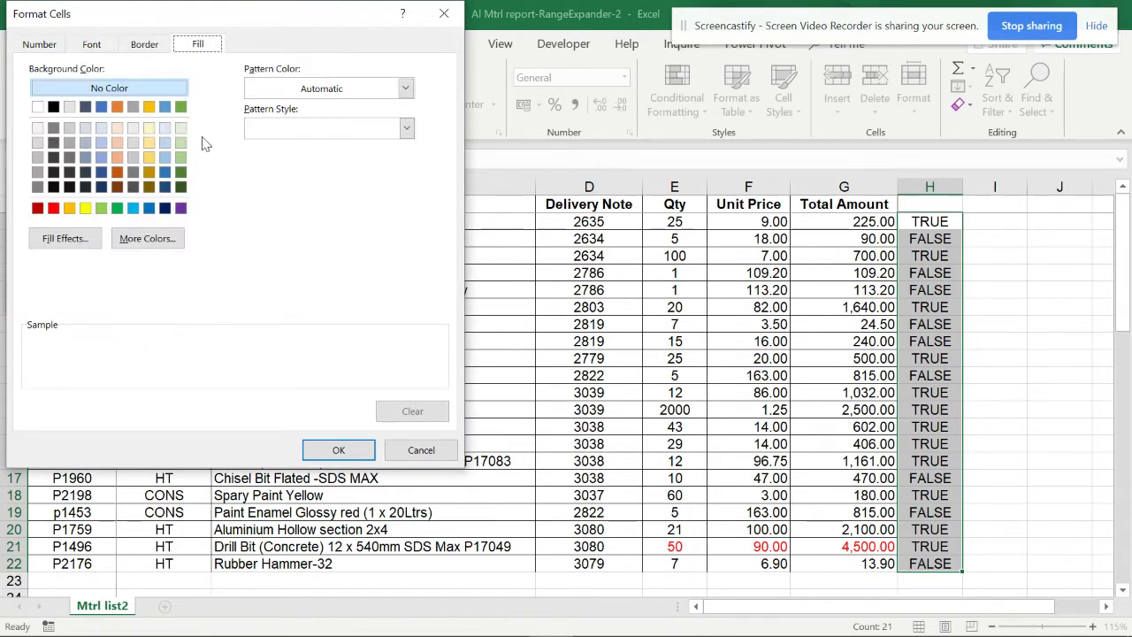
pyautogui.click(149, 128)
pyautogui.click(327, 456)
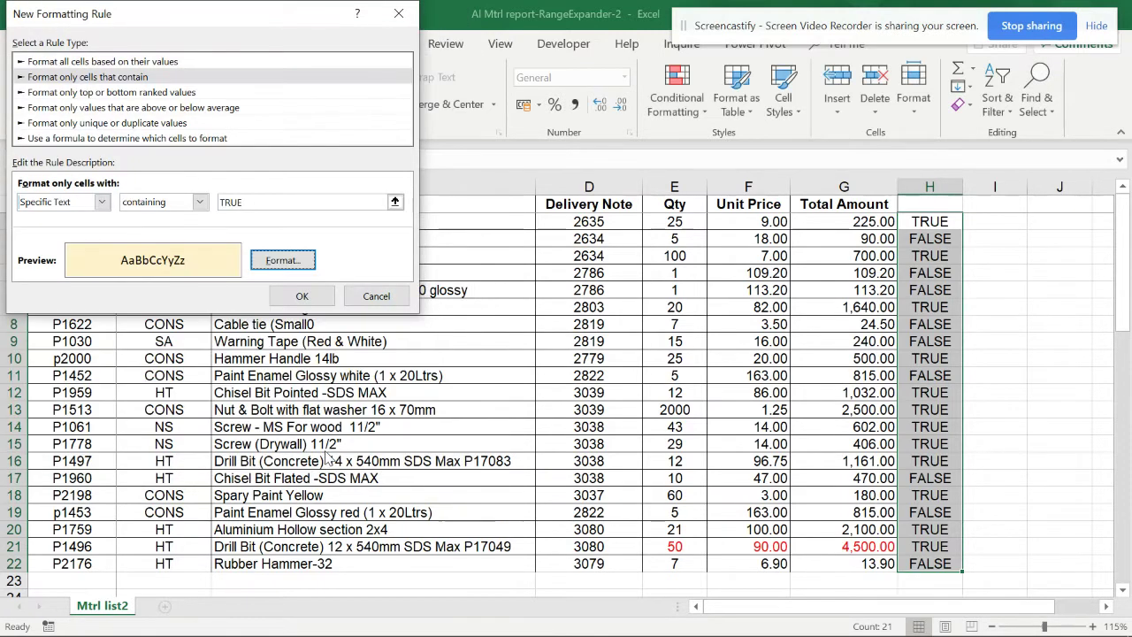
pyautogui.click(304, 297)
pyautogui.click(929, 307)
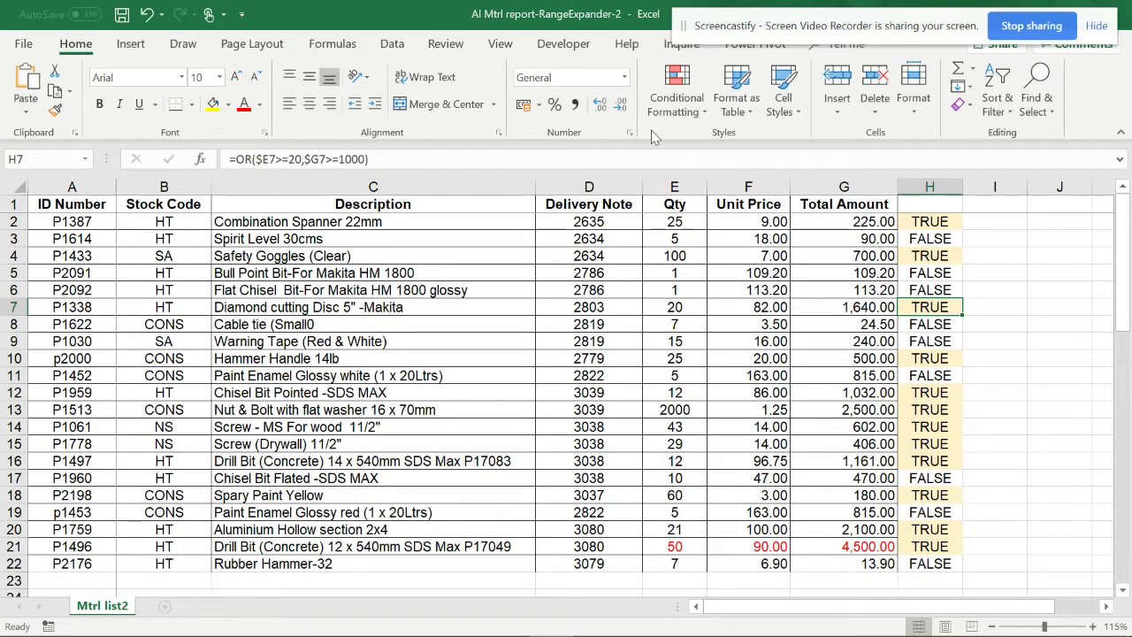
# Clear the TRUE-text rule along with any other conditional formatting rules from the entire sheet
pyautogui.click(673, 105)
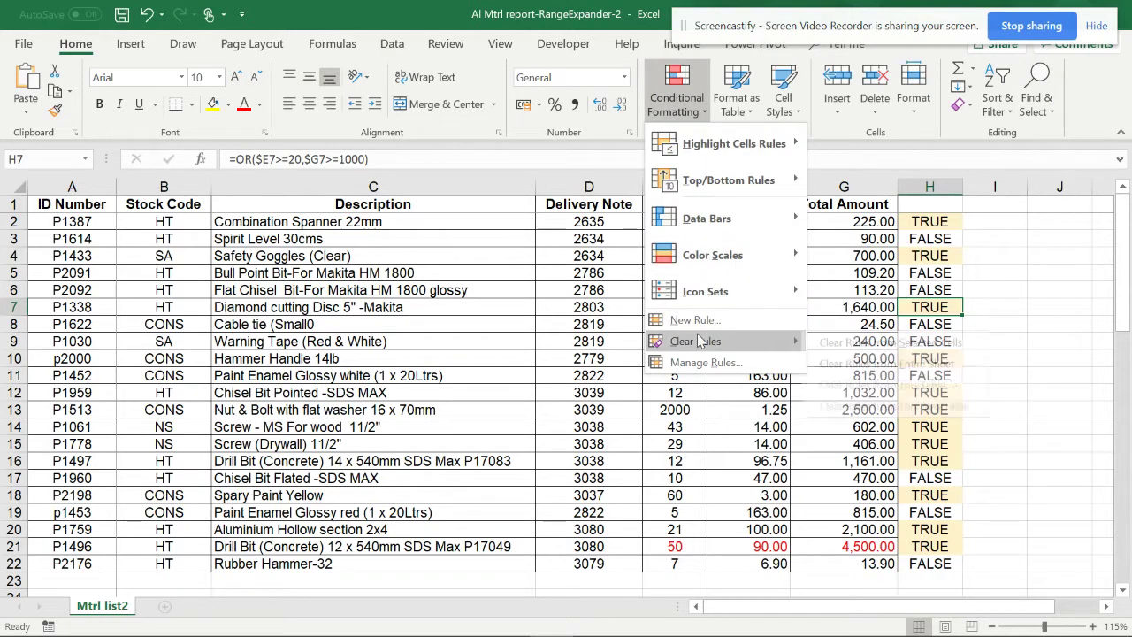
pyautogui.moveTo(708, 341)
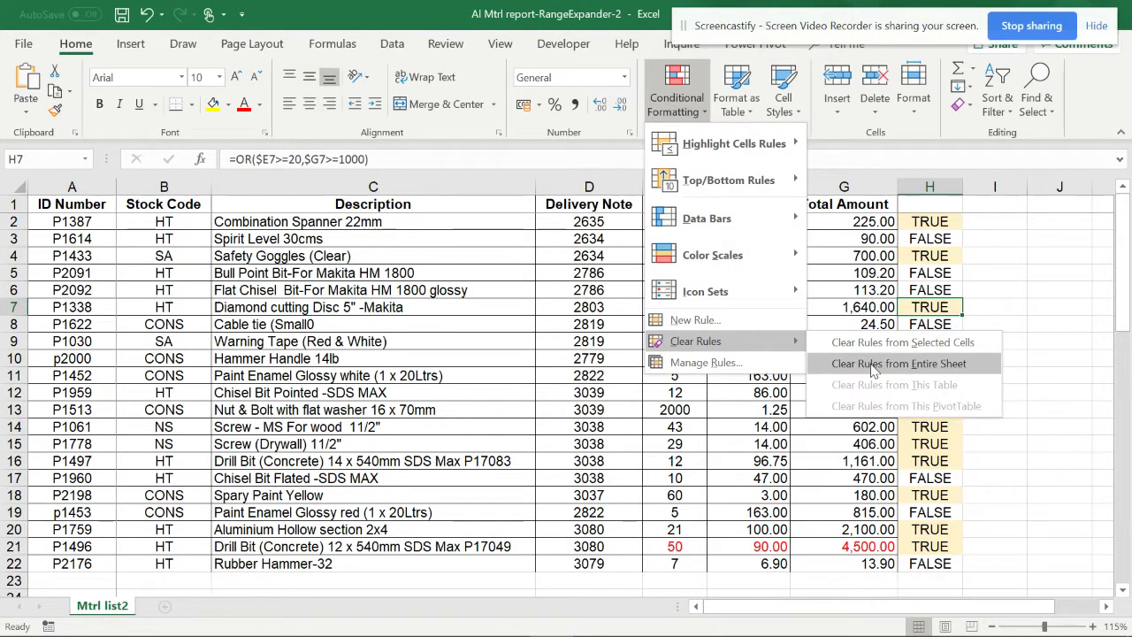
pyautogui.click(873, 365)
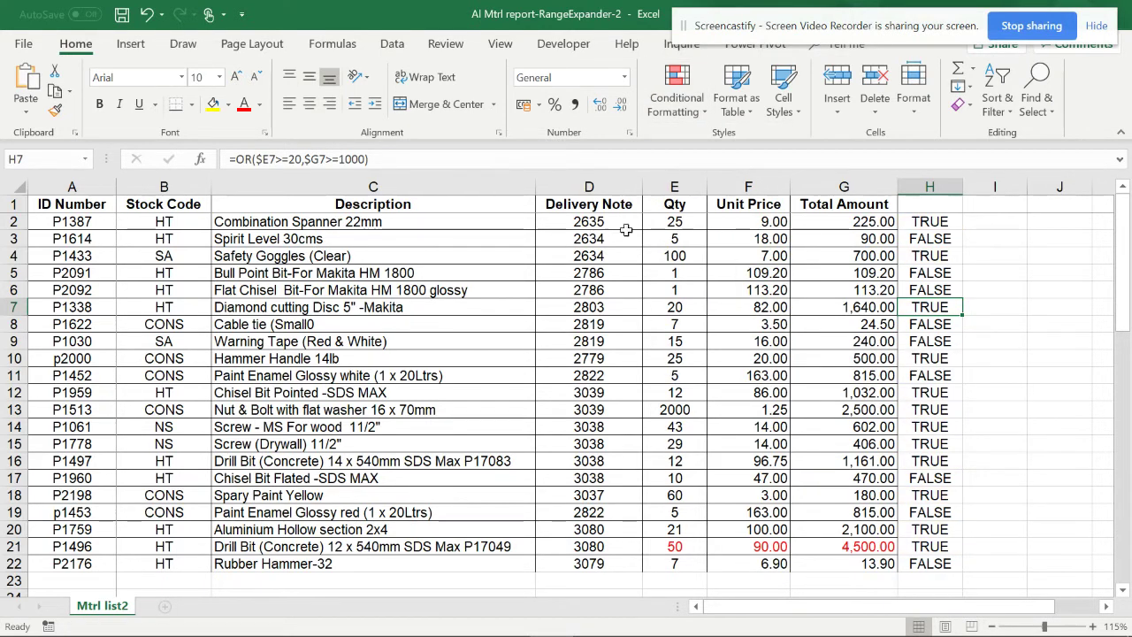
pyautogui.click(390, 222)
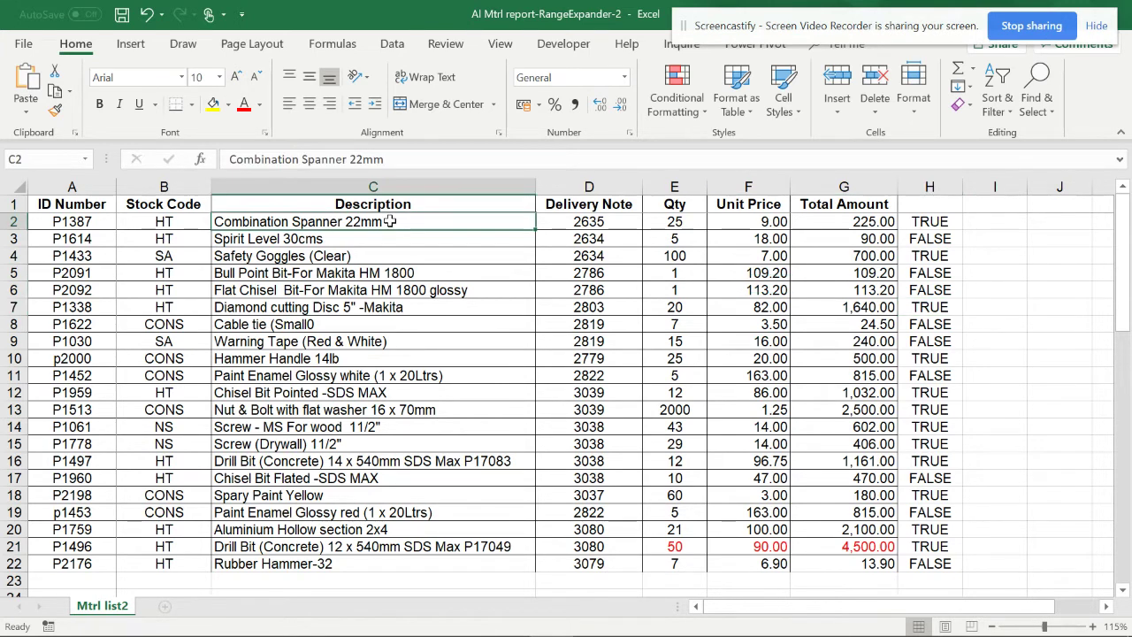
pyautogui.click(453, 292)
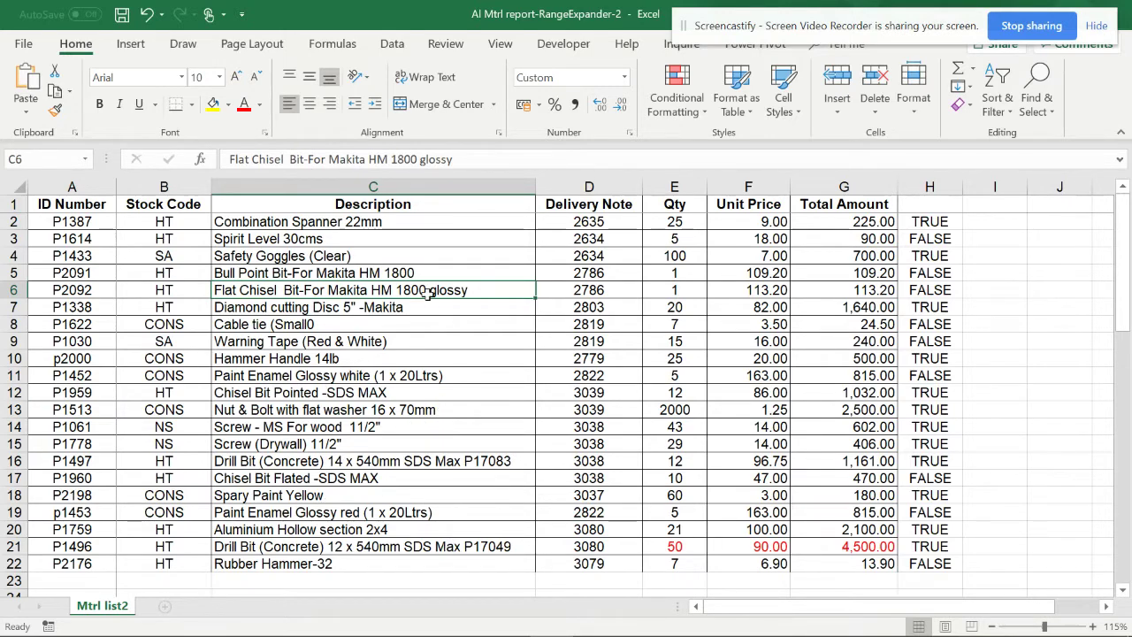
pyautogui.scroll(-3, 426, 292)
pyautogui.scroll(3, 412, 270)
pyautogui.click(500, 359)
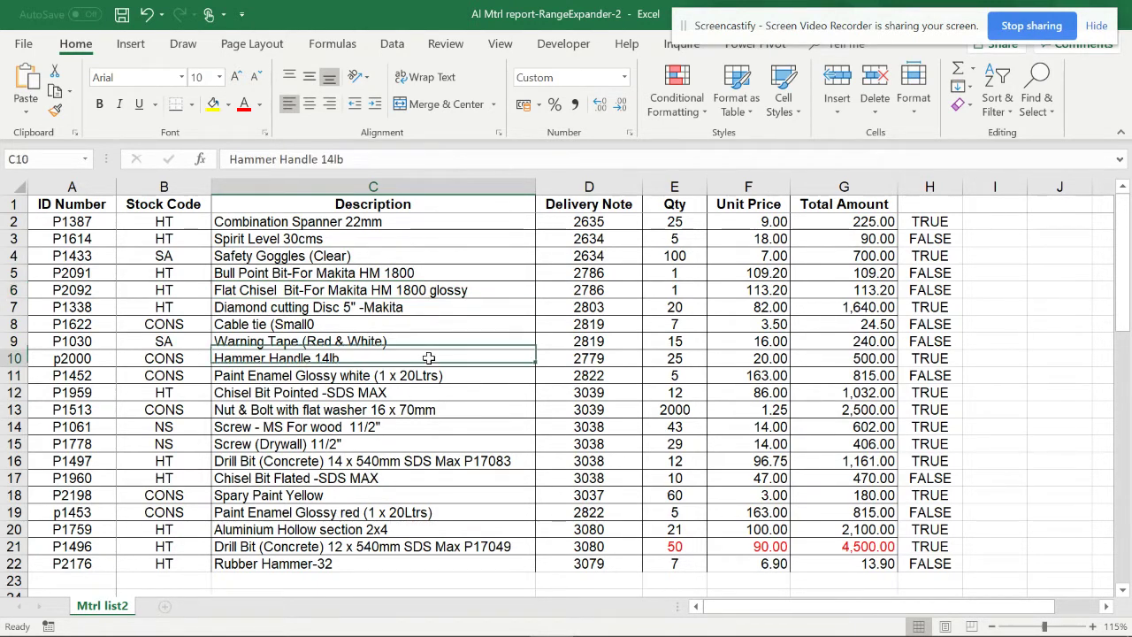
pyautogui.moveTo(442, 222); pyautogui.dragTo(417, 564)
# Start a conditional formatting rule for A2:G22 that formats only cells with specific text containing Glossy
pyautogui.moveTo(86, 224); pyautogui.dragTo(801, 566)
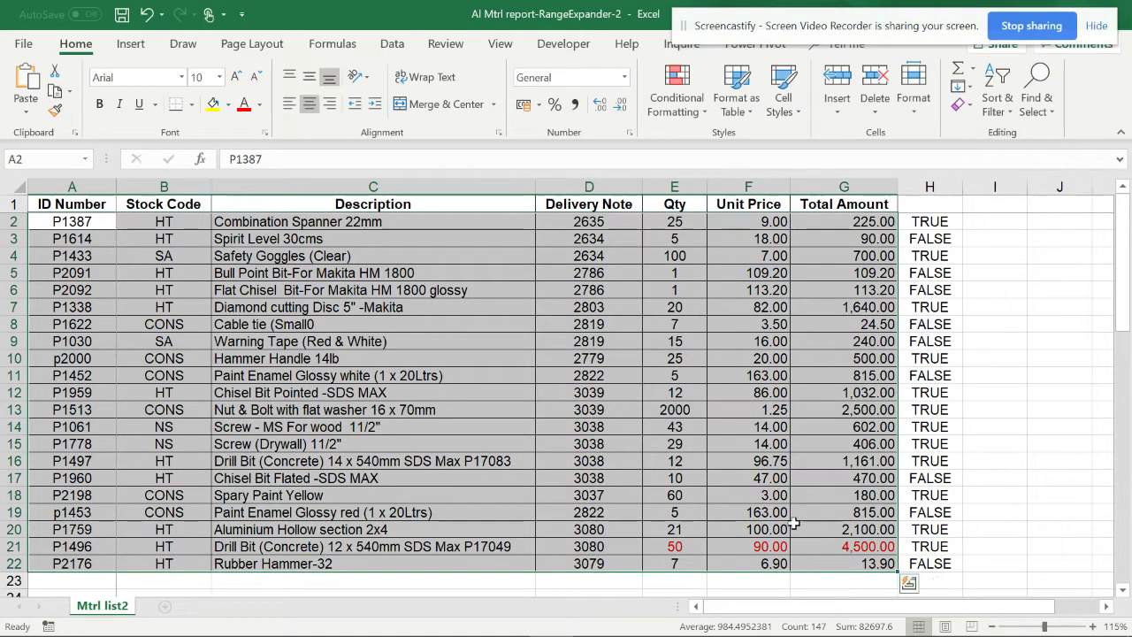
pyautogui.click(678, 93)
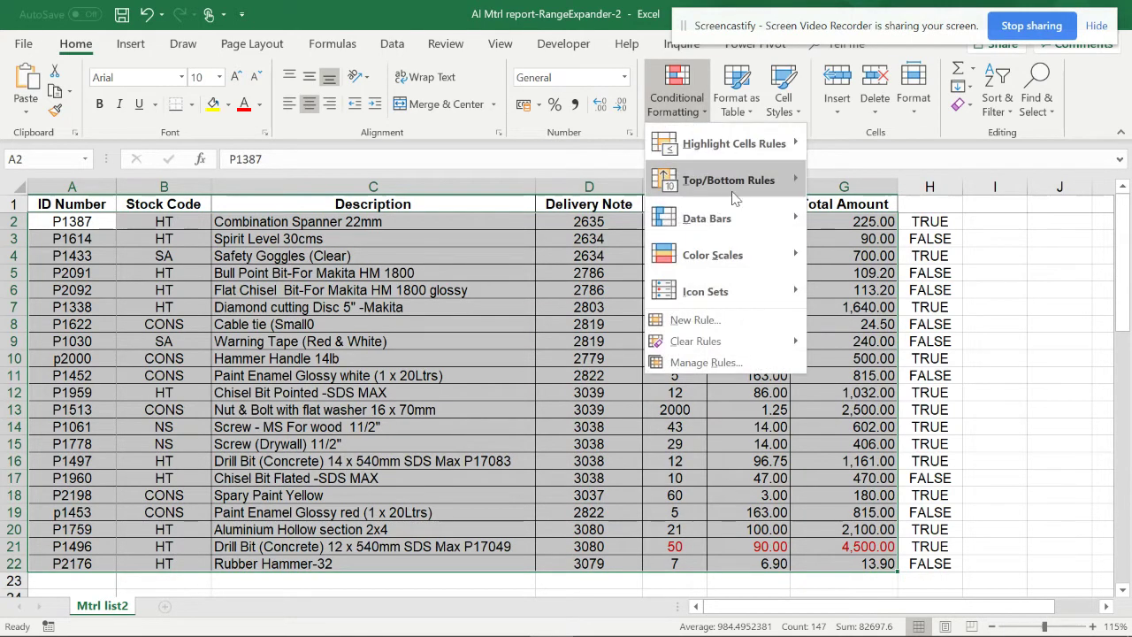
pyautogui.click(715, 321)
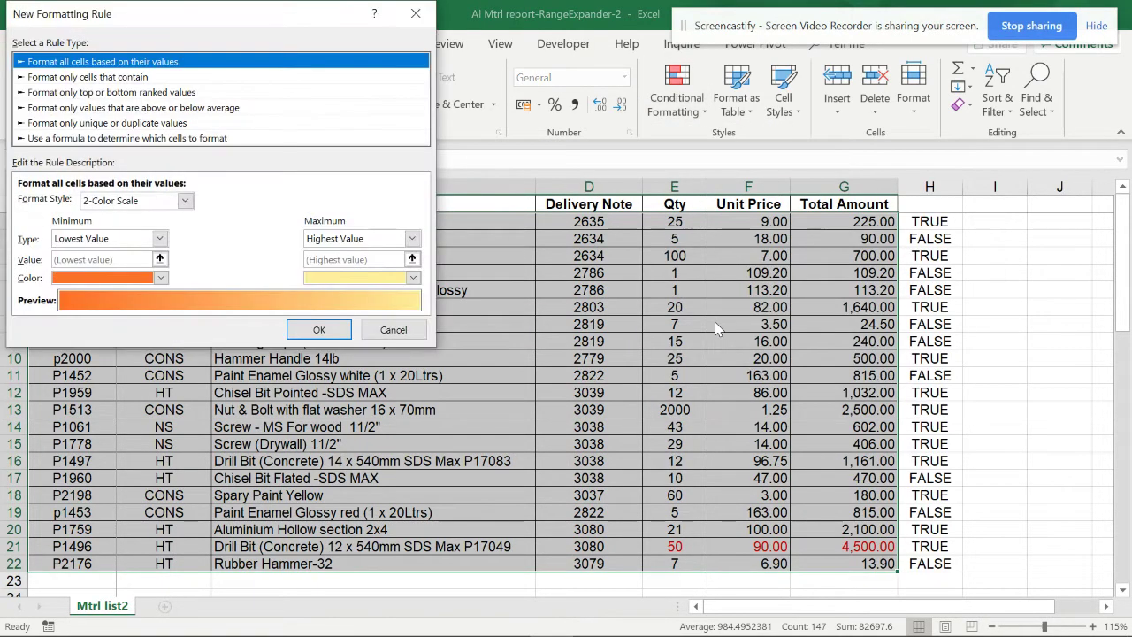
pyautogui.click(62, 138)
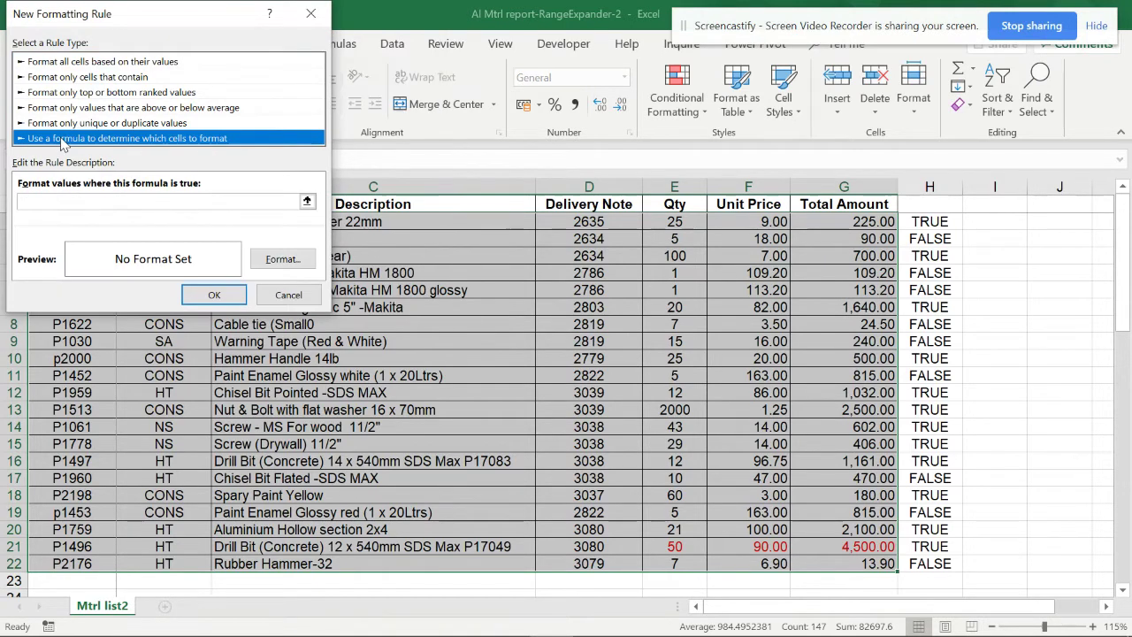
pyautogui.click(76, 200)
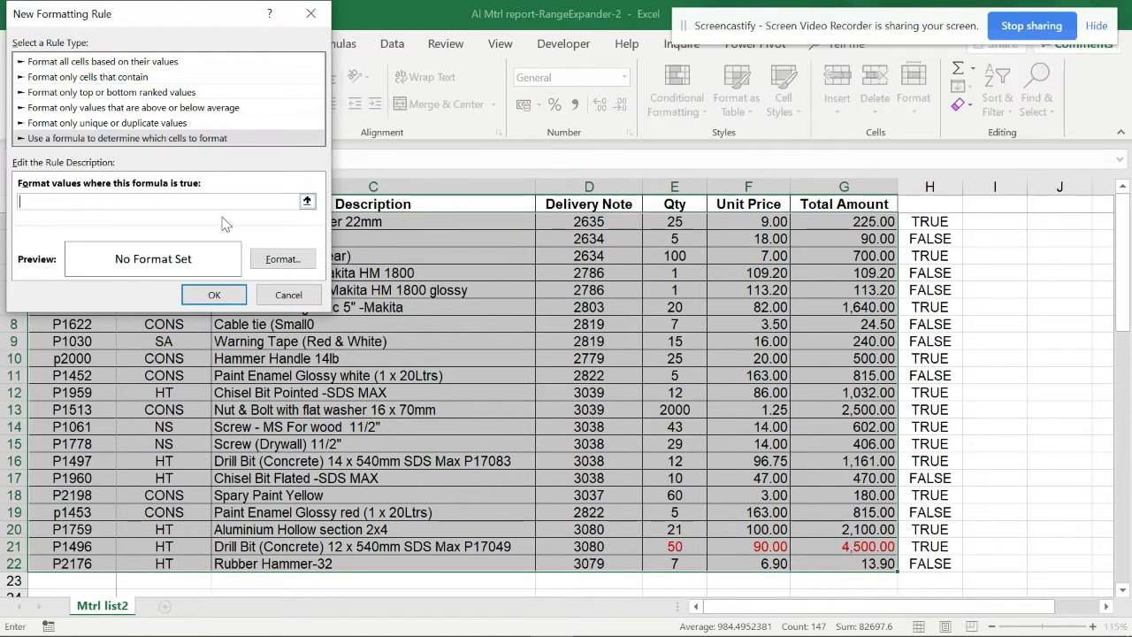
pyautogui.click(80, 78)
pyautogui.click(101, 201)
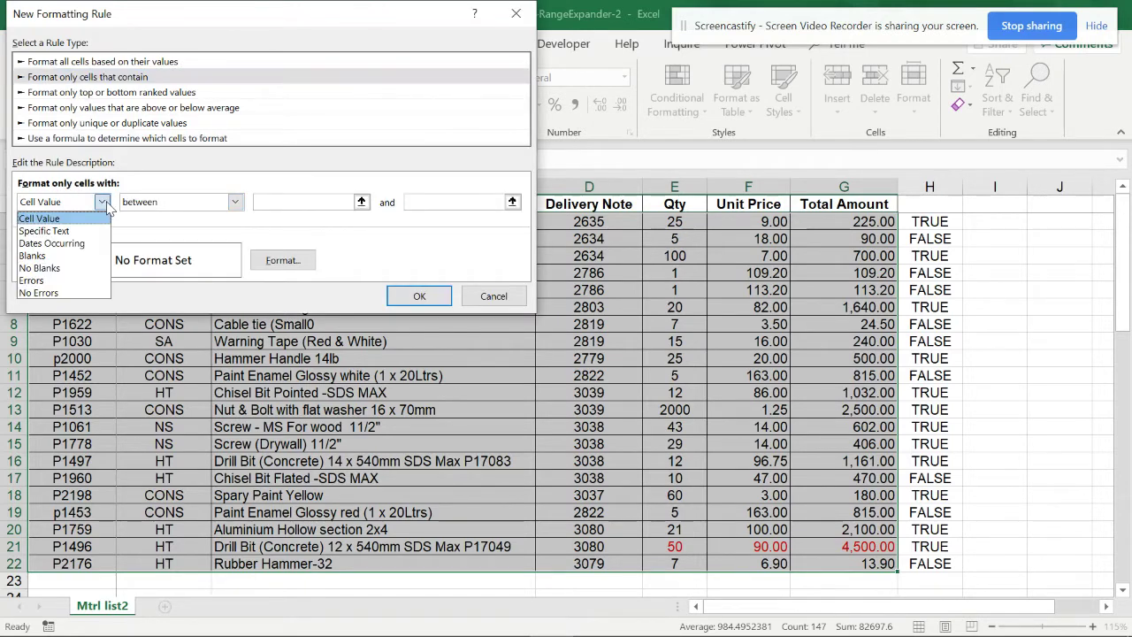
pyautogui.click(45, 230)
pyautogui.click(253, 204)
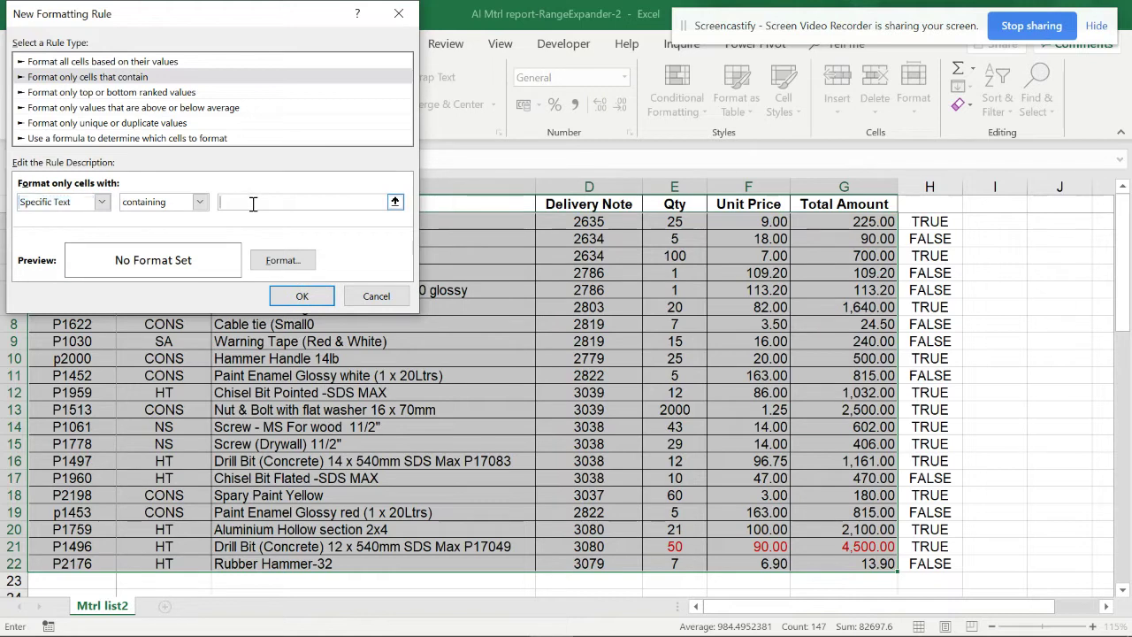
pyautogui.write('Glossy')
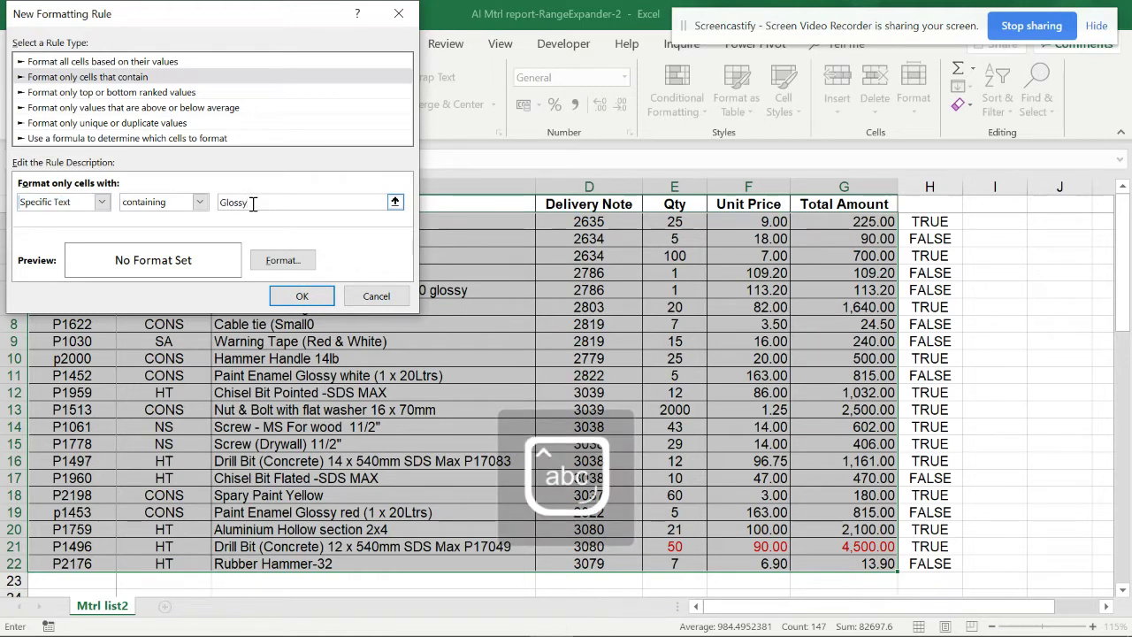
# Give the Glossy text rule a light blue background fill and apply it to A2:G22
pyautogui.click(283, 260)
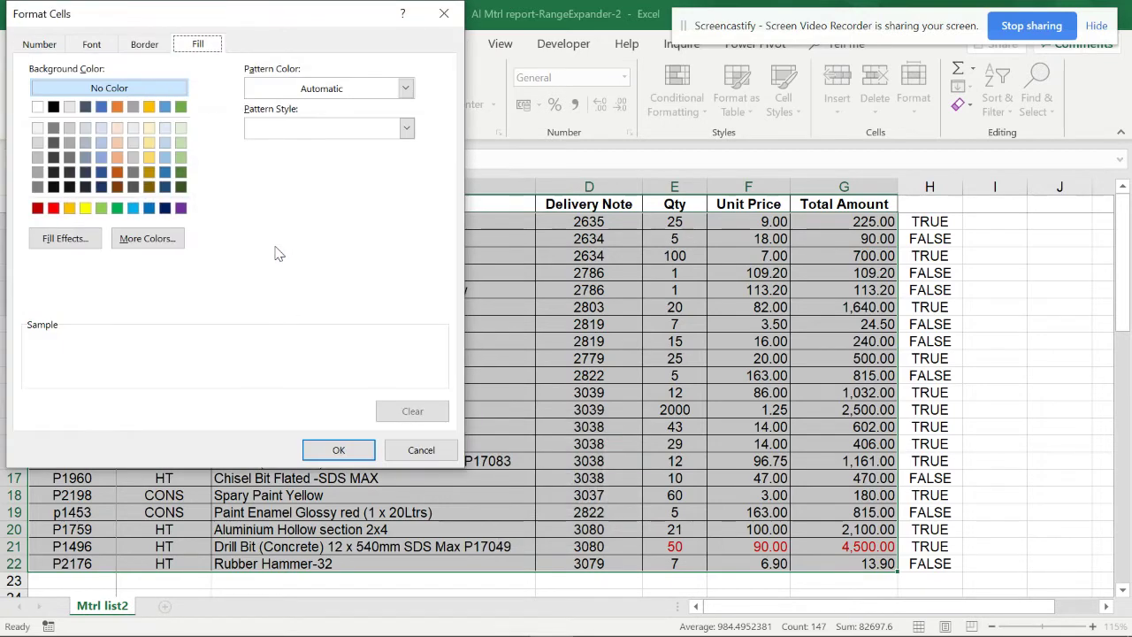
pyautogui.click(100, 144)
pyautogui.click(337, 450)
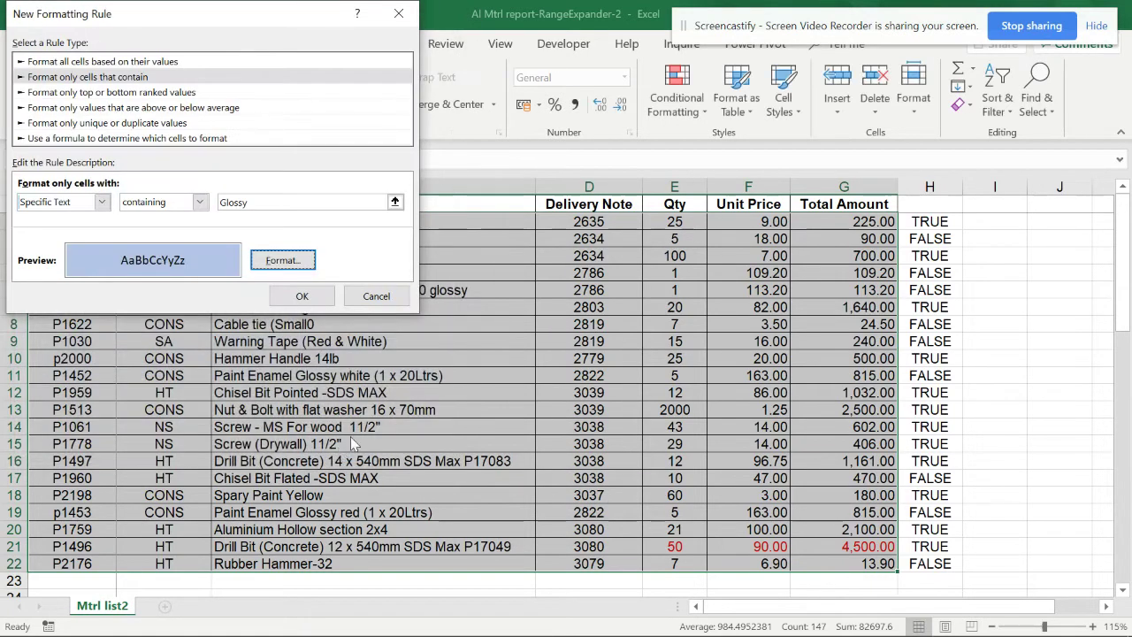
pyautogui.click(302, 300)
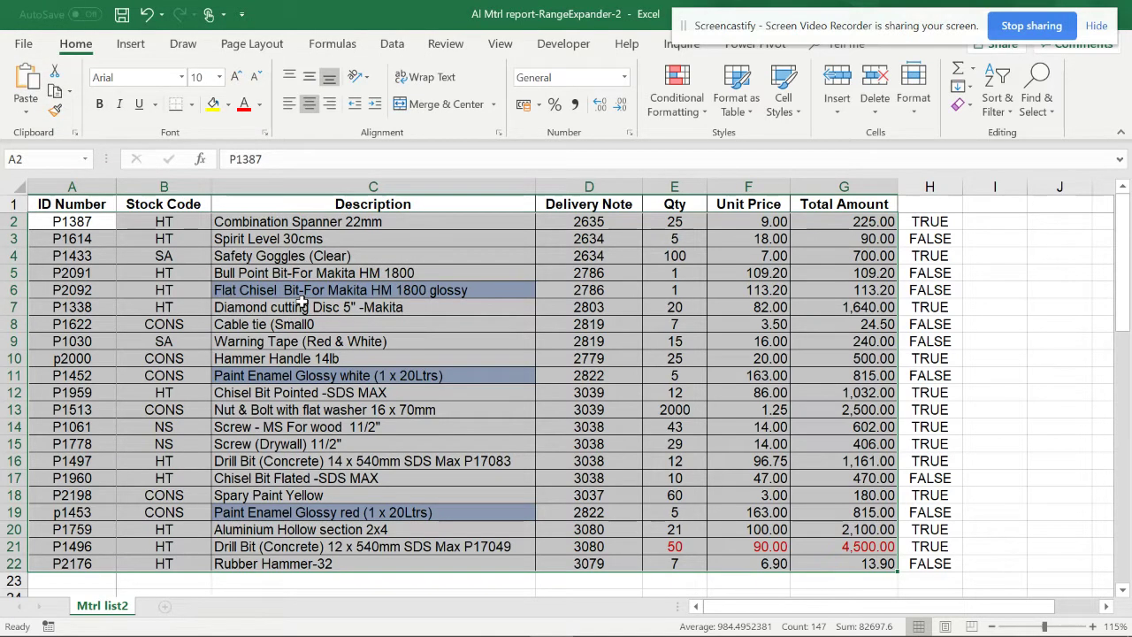
pyautogui.click(403, 292)
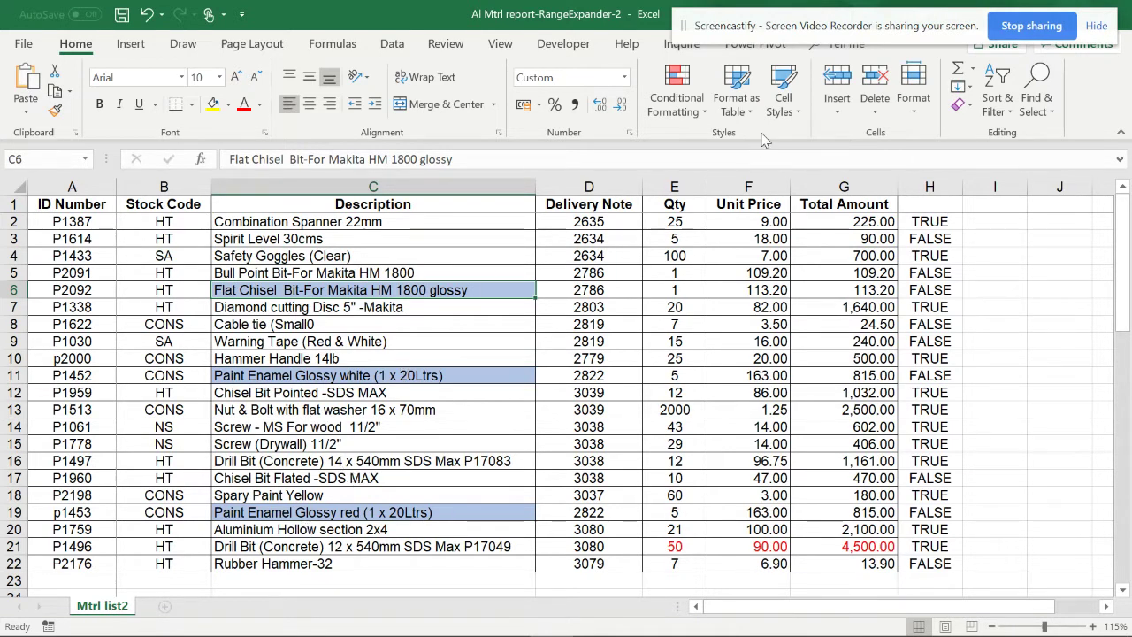
# Clear the conditional formatting rules from cell C6 only, leaving the rest of the range's rules in place
pyautogui.click(677, 101)
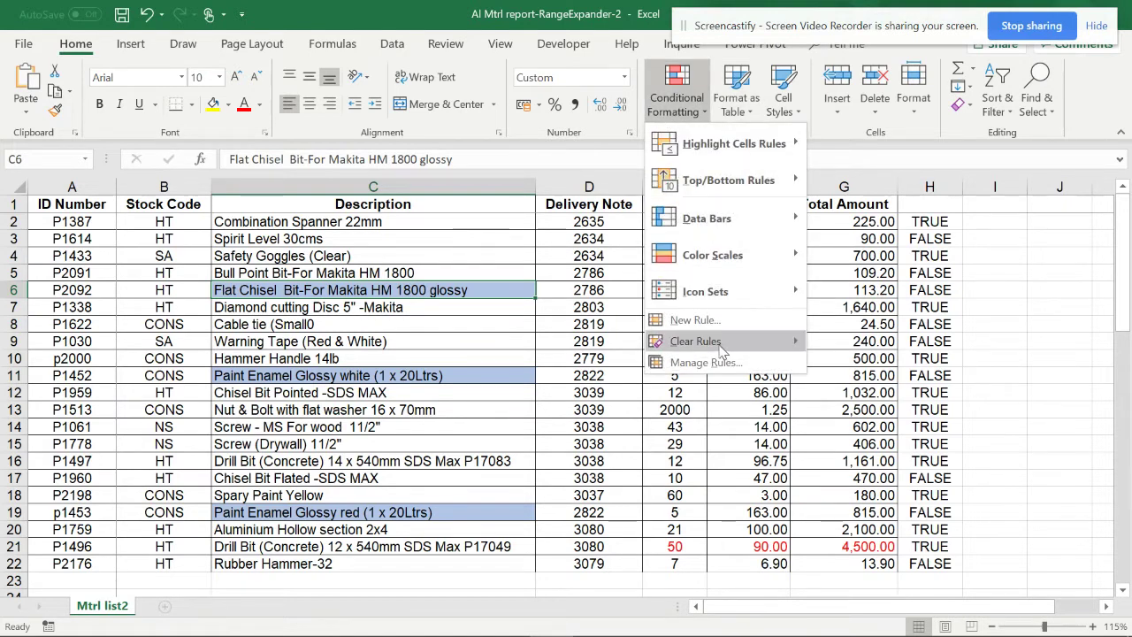
pyautogui.moveTo(746, 343)
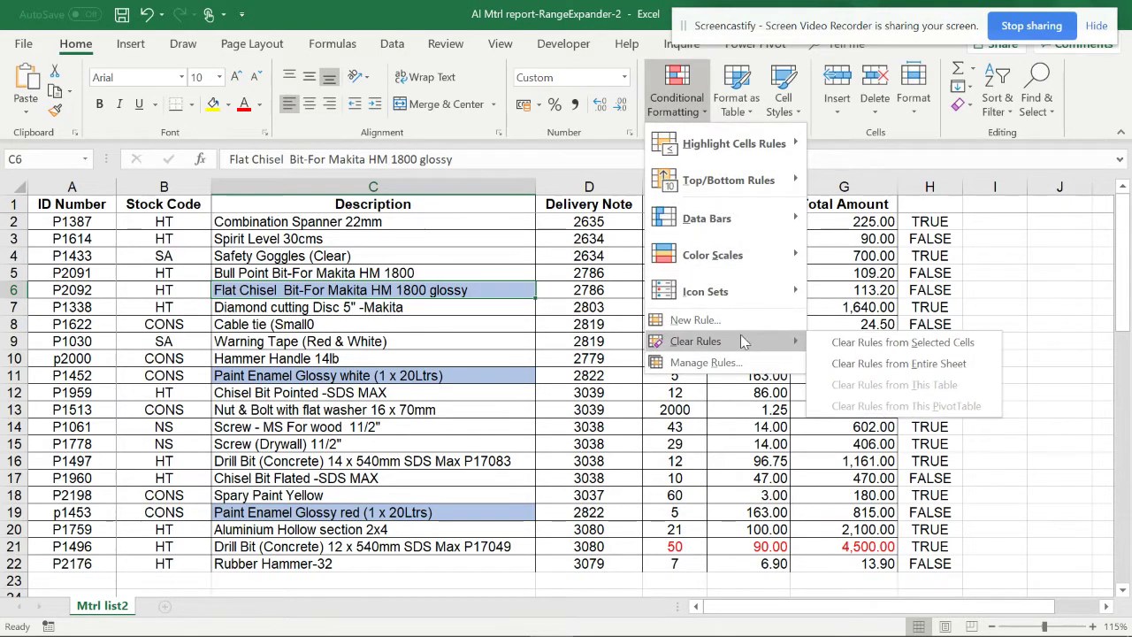
pyautogui.click(863, 352)
pyautogui.click(591, 323)
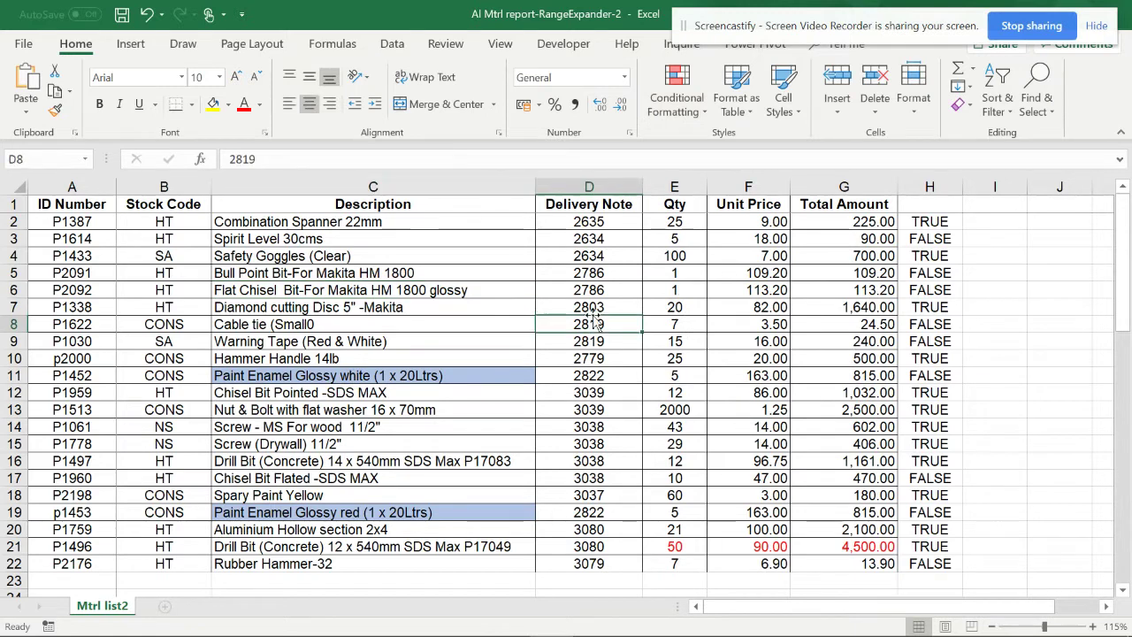
# Clear the remaining conditional formatting rules from the entire sheet
pyautogui.click(679, 102)
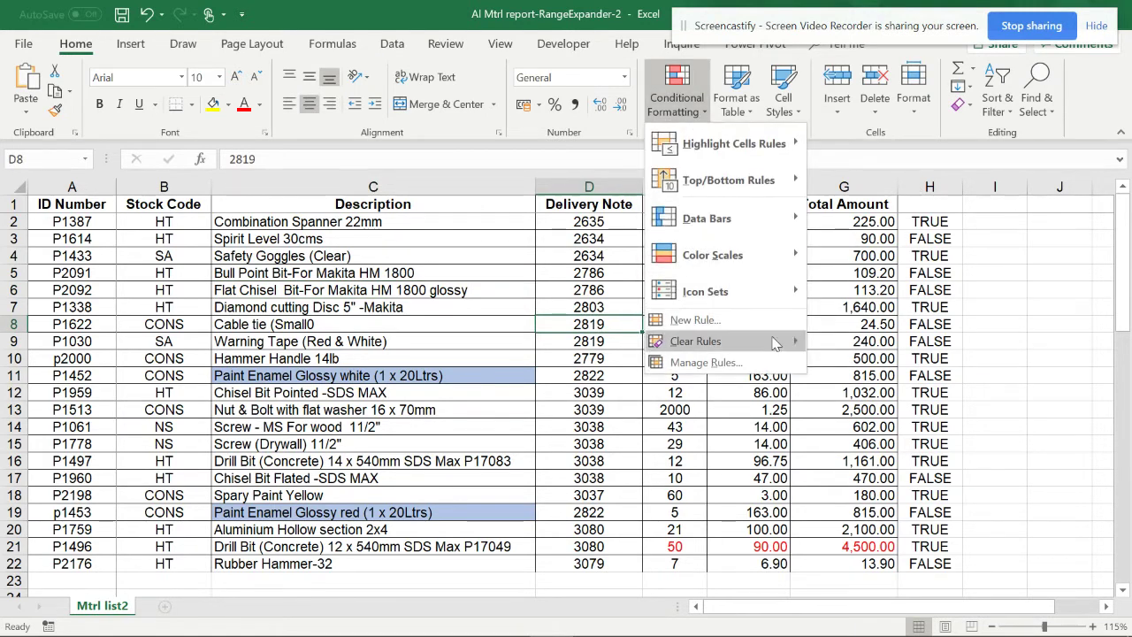
pyautogui.moveTo(776, 350)
pyautogui.click(894, 365)
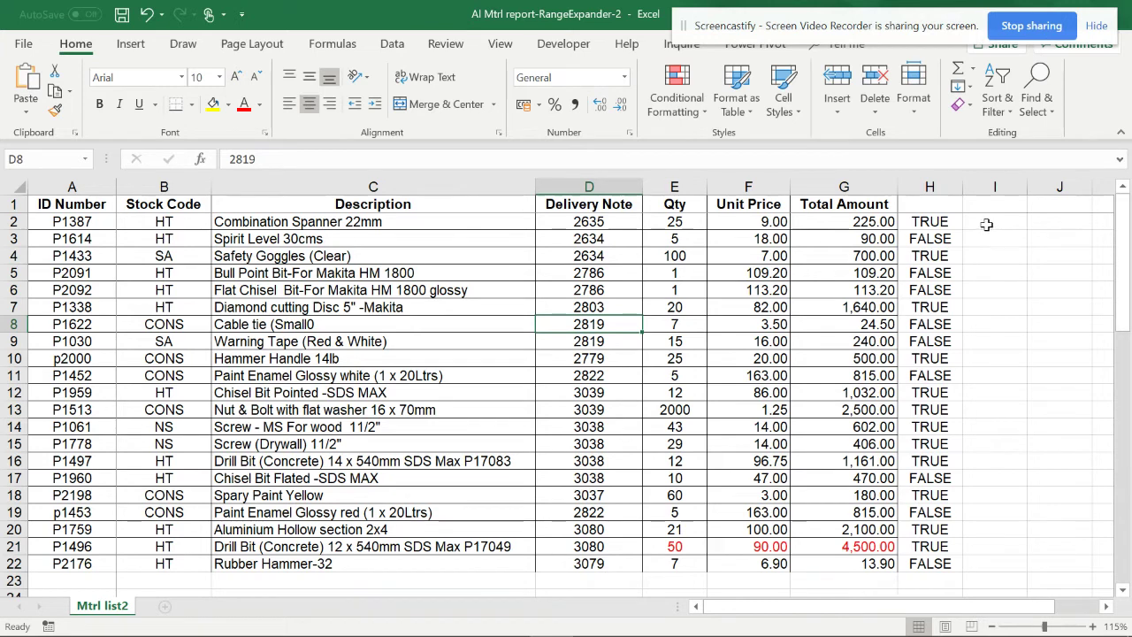
pyautogui.click(488, 217)
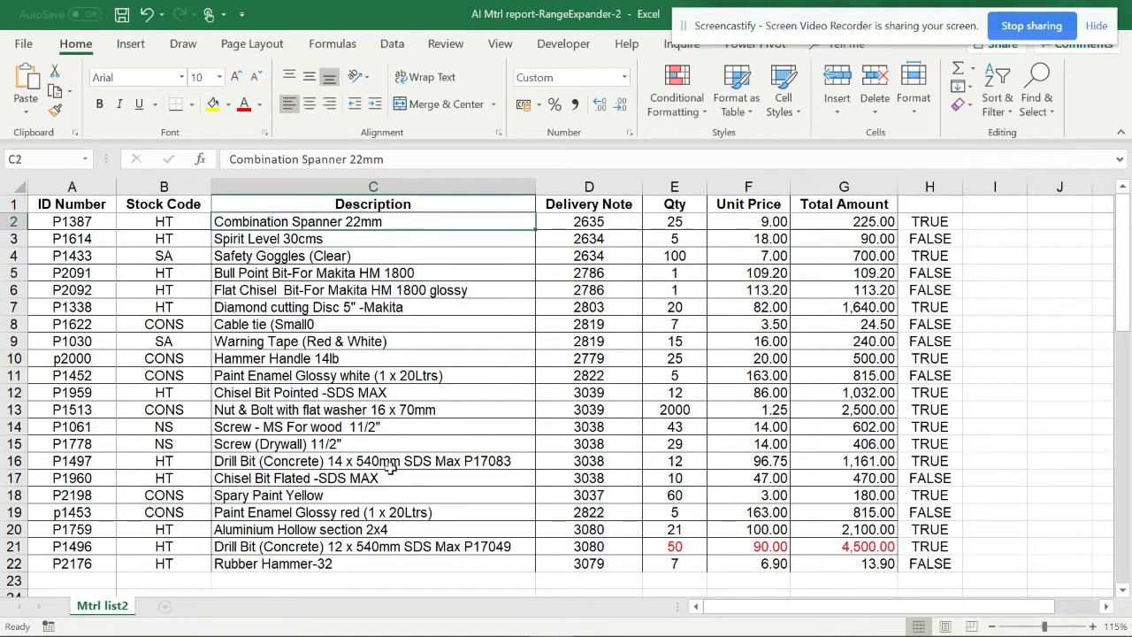
# Start a formula in cell I2 that nests the SEARCH function inside ISNUMBER
pyautogui.click(1011, 221)
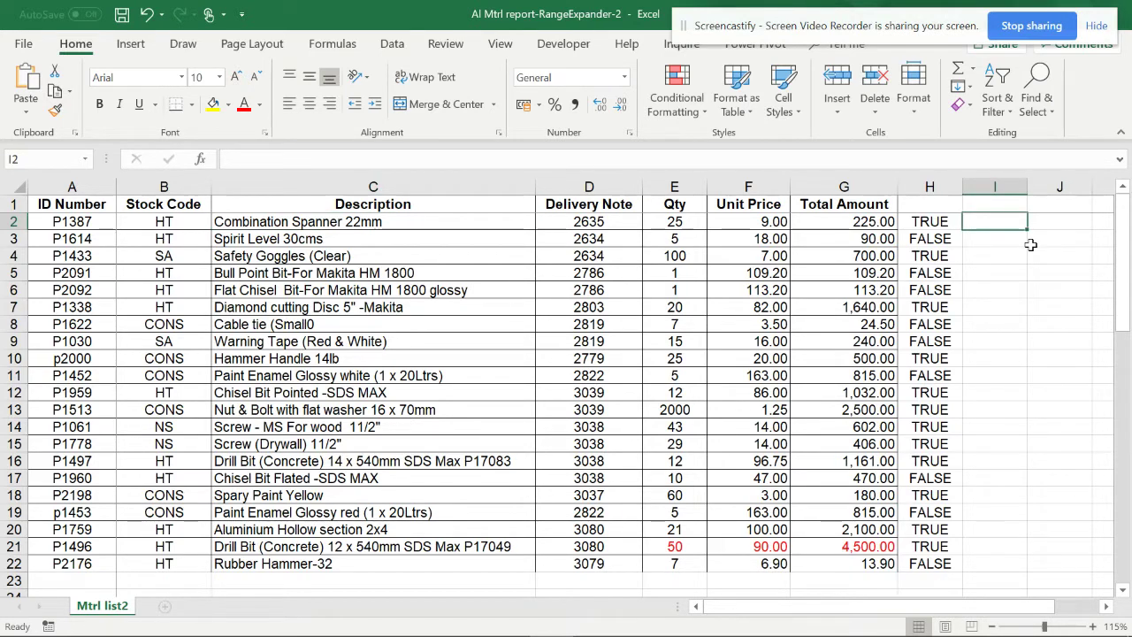
pyautogui.write('=')
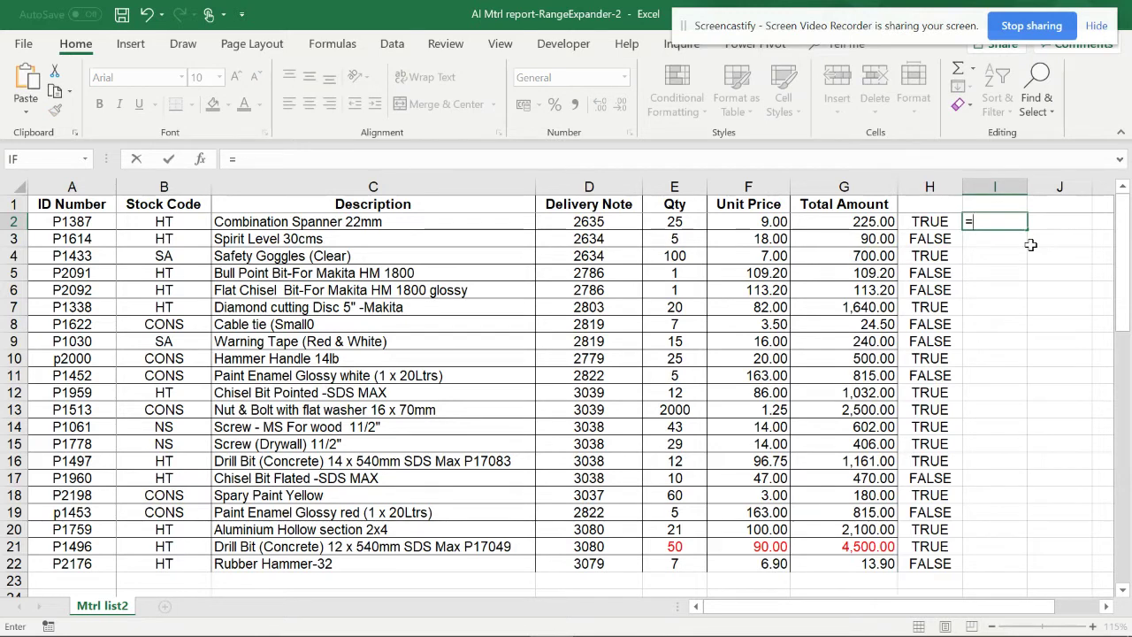
pyautogui.write('is')
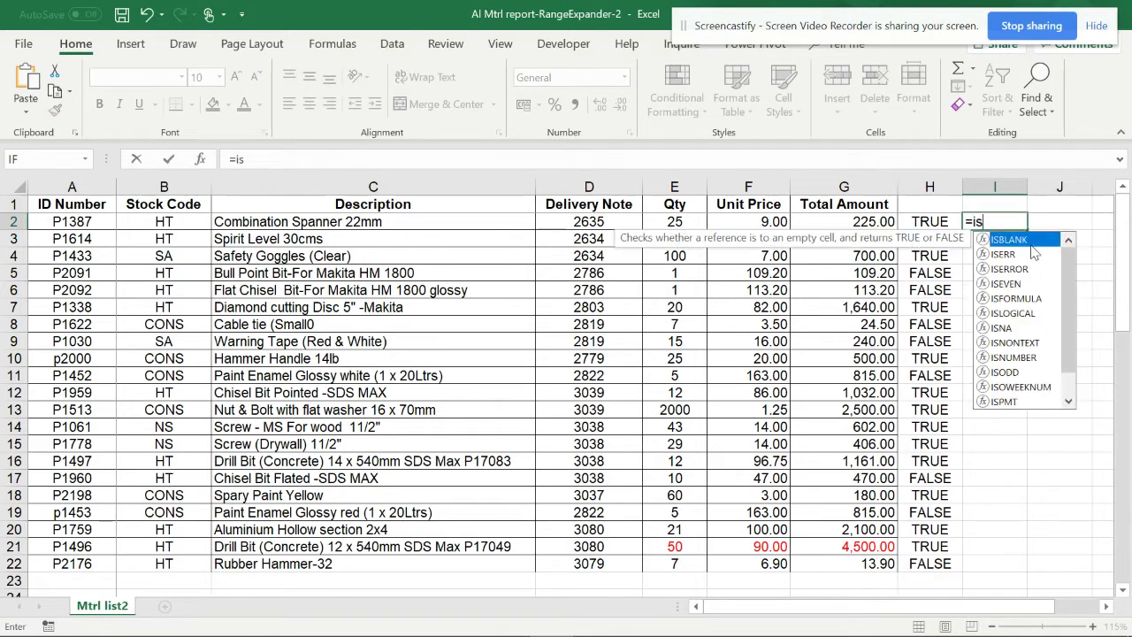
pyautogui.write('number')
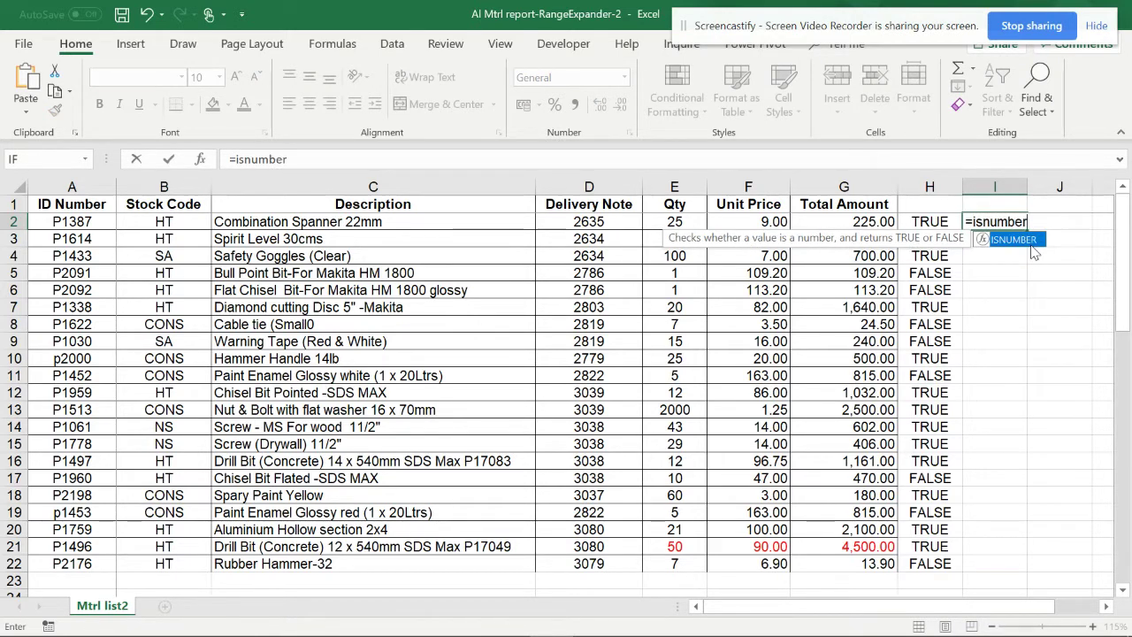
pyautogui.write('(')
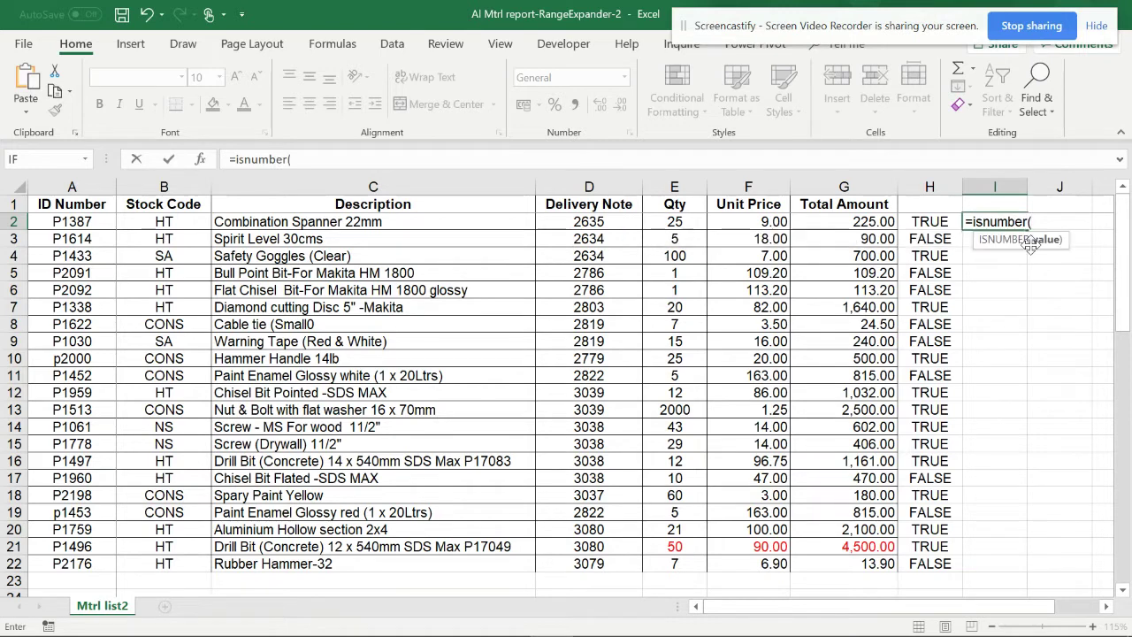
pyautogui.write('ser')
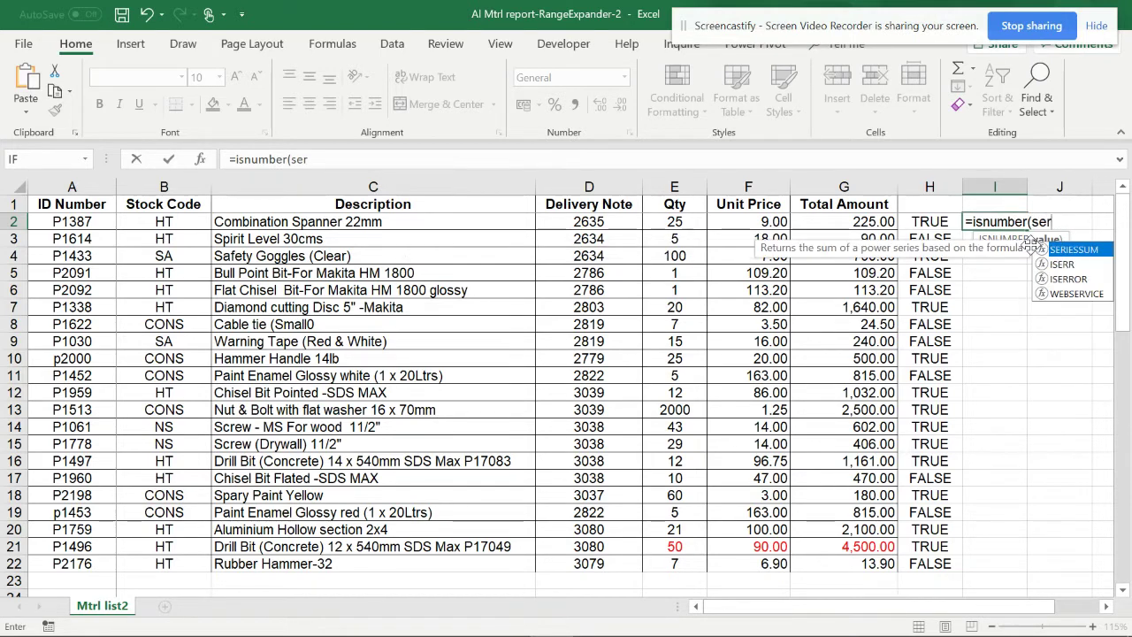
pyautogui.press('BackSpace')
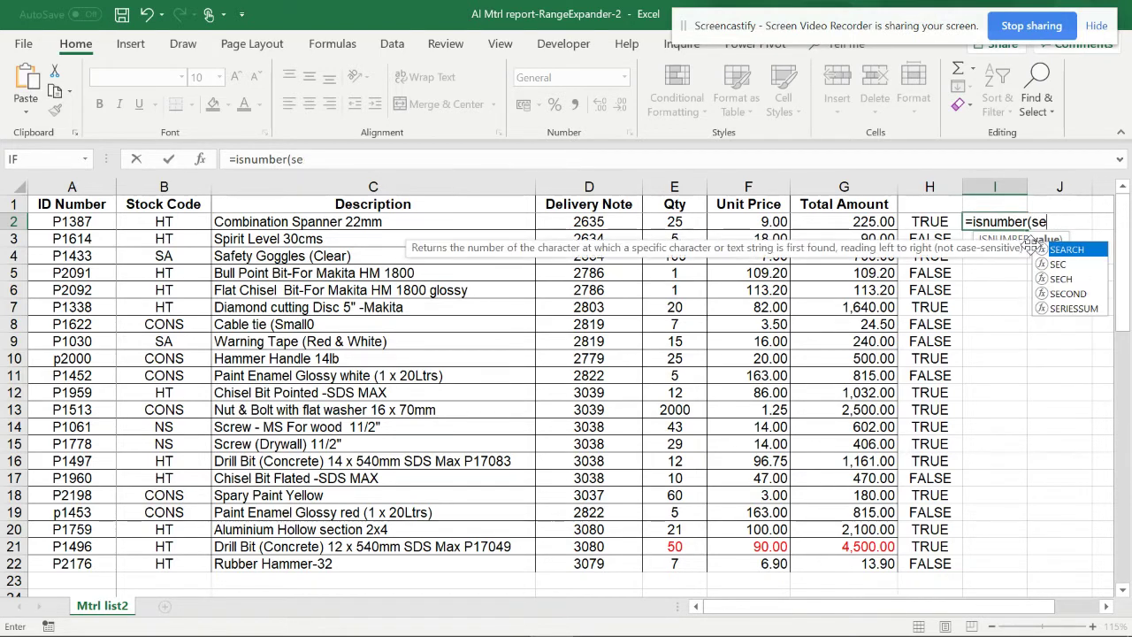
pyautogui.write('arch')
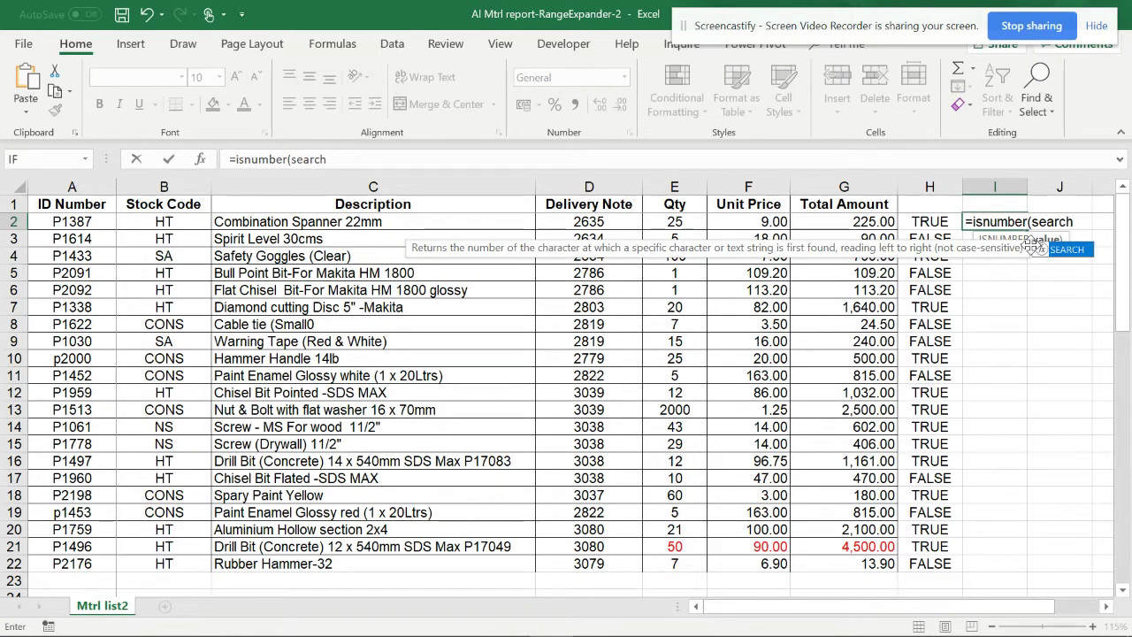
pyautogui.write('(')
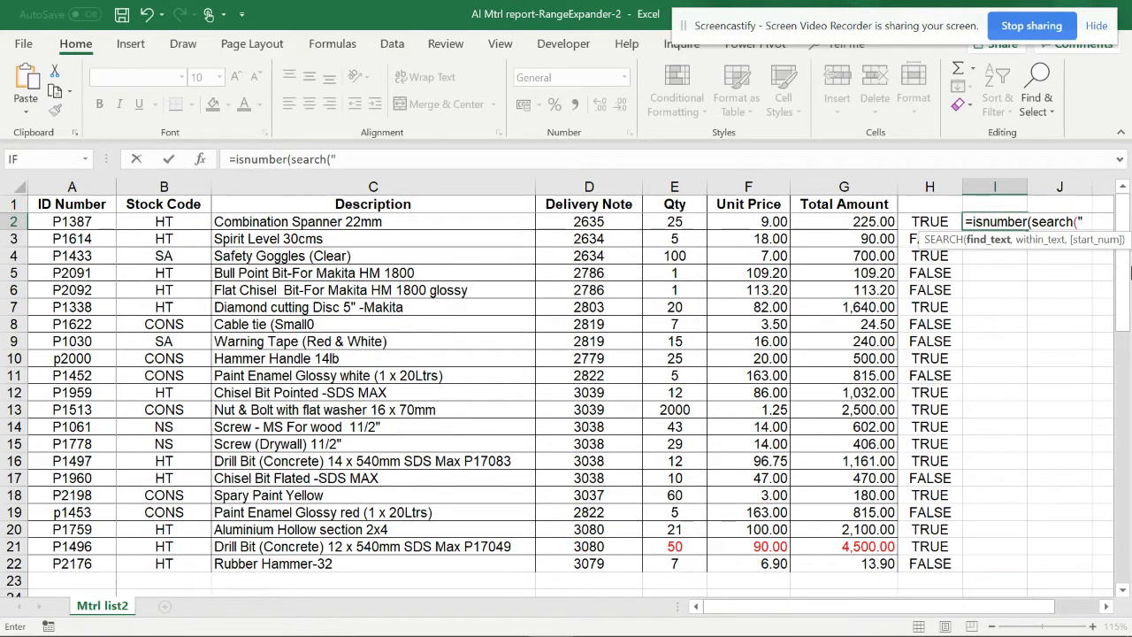
# Complete the I2 formula as =ISNUMBER(SEARCH("Glossy",$C2)), with column C locked and both parentheses closed
pyautogui.write('ssy')
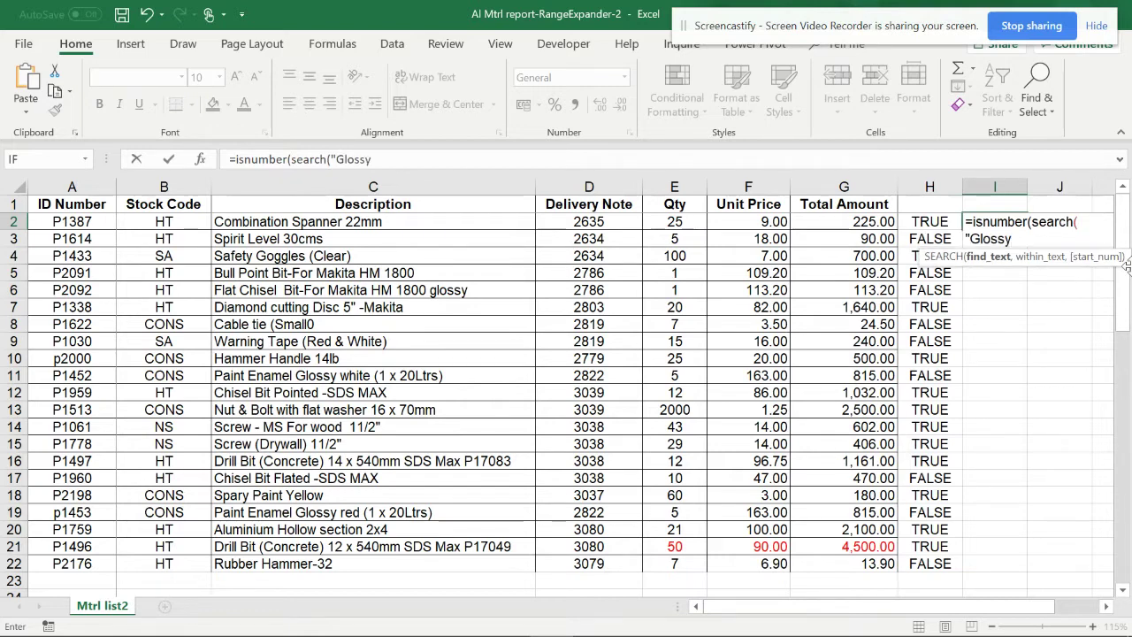
pyautogui.write('",')
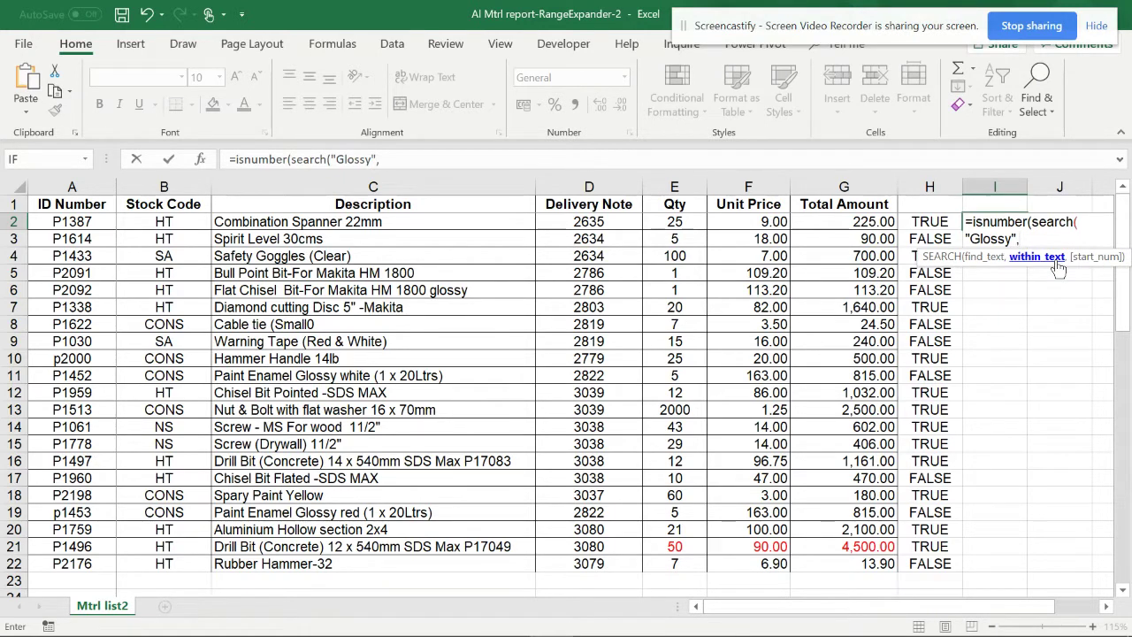
pyautogui.click(470, 221)
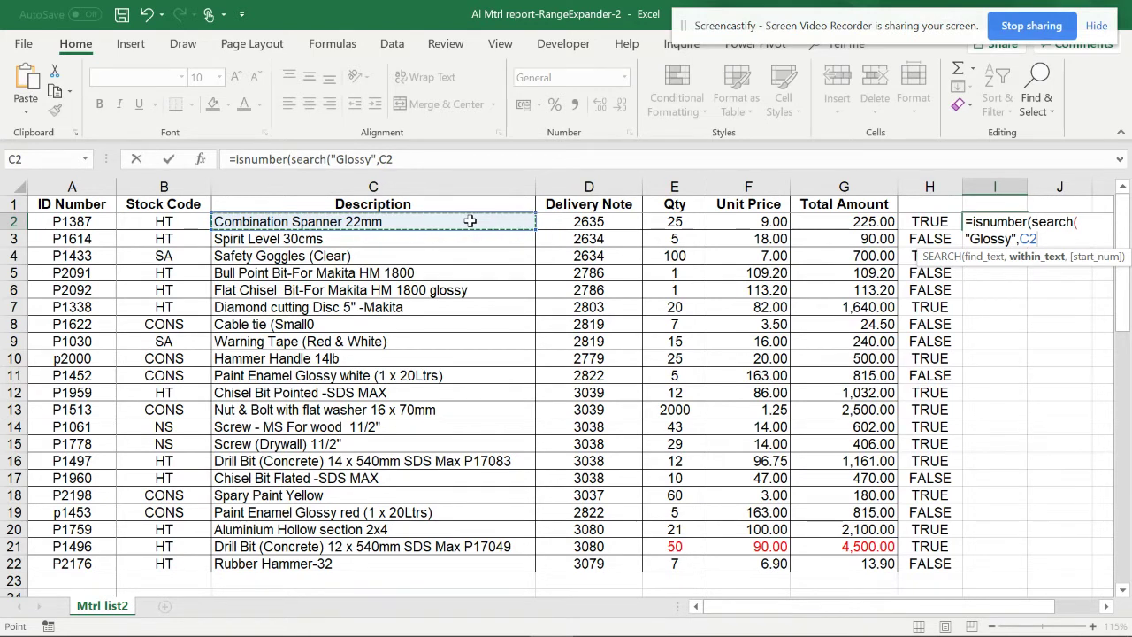
pyautogui.press('F4')
pyautogui.press('F4')
pyautogui.press('F4')
pyautogui.write(')')
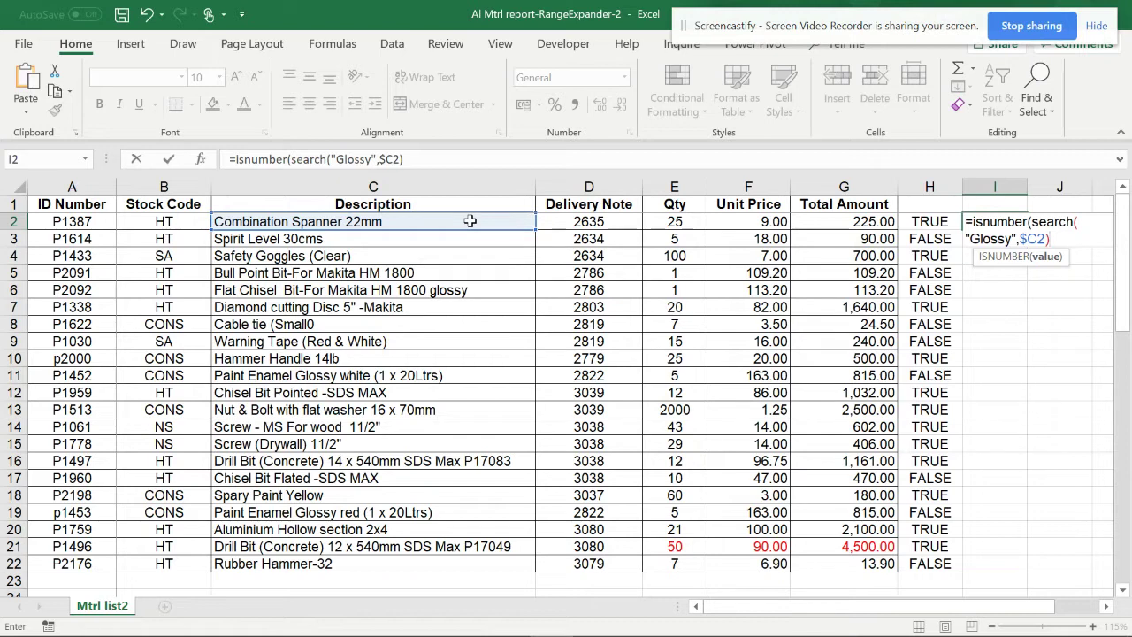
pyautogui.press('Return')
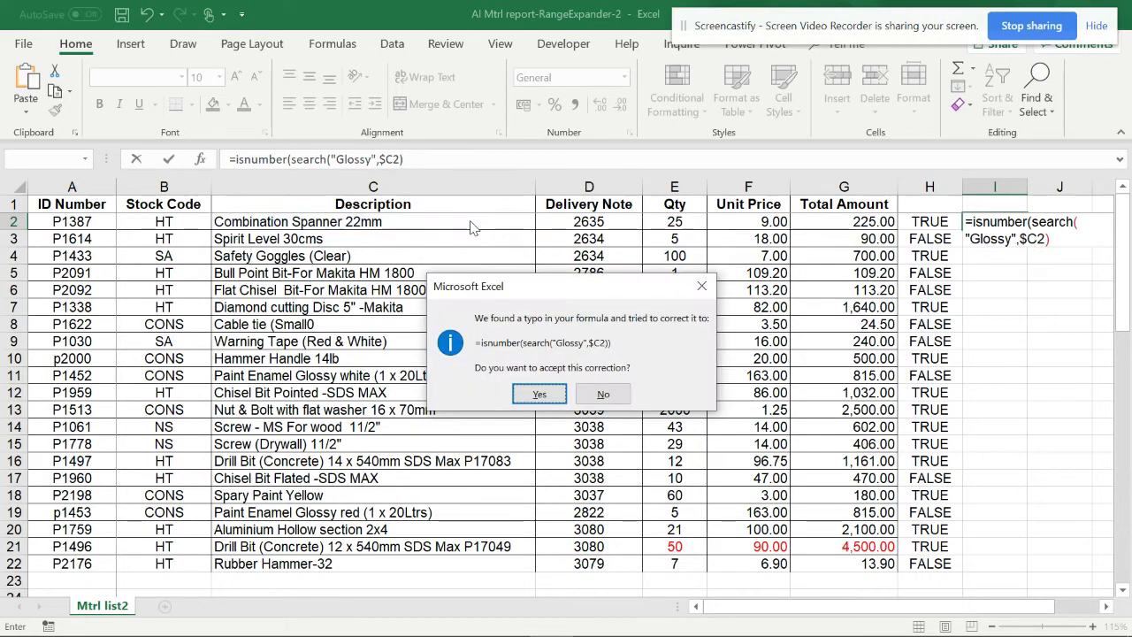
pyautogui.click(539, 394)
# Fill the ISNUMBER formula from I2 down through I22 and inspect the copied formula in I6
pyautogui.click(1011, 222)
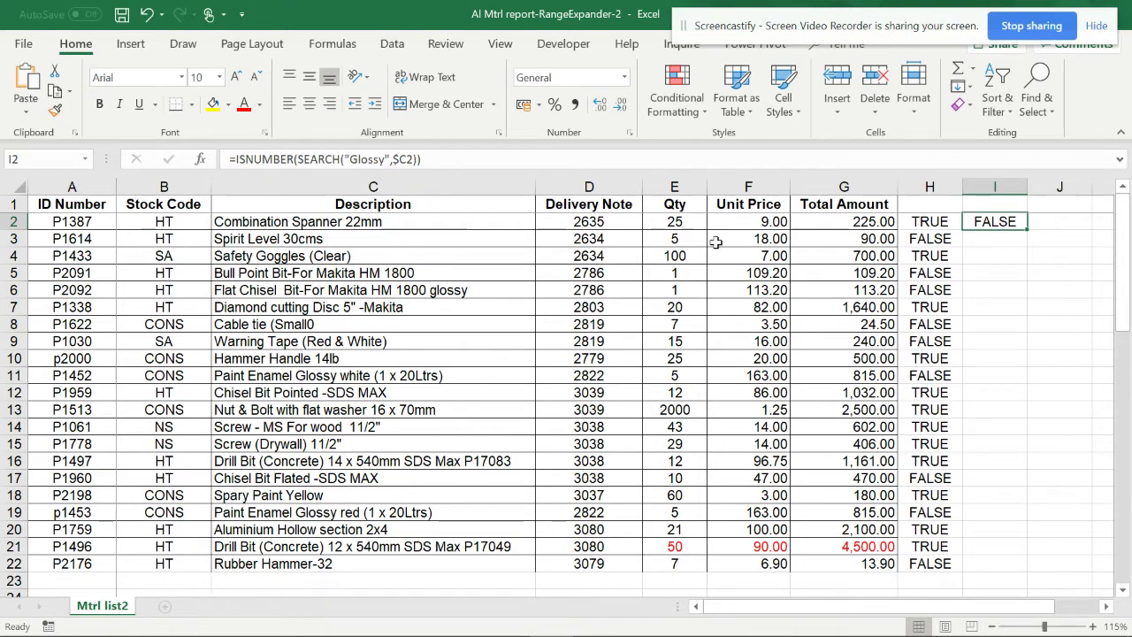
pyautogui.moveTo(1028, 231); pyautogui.dragTo(1021, 568)
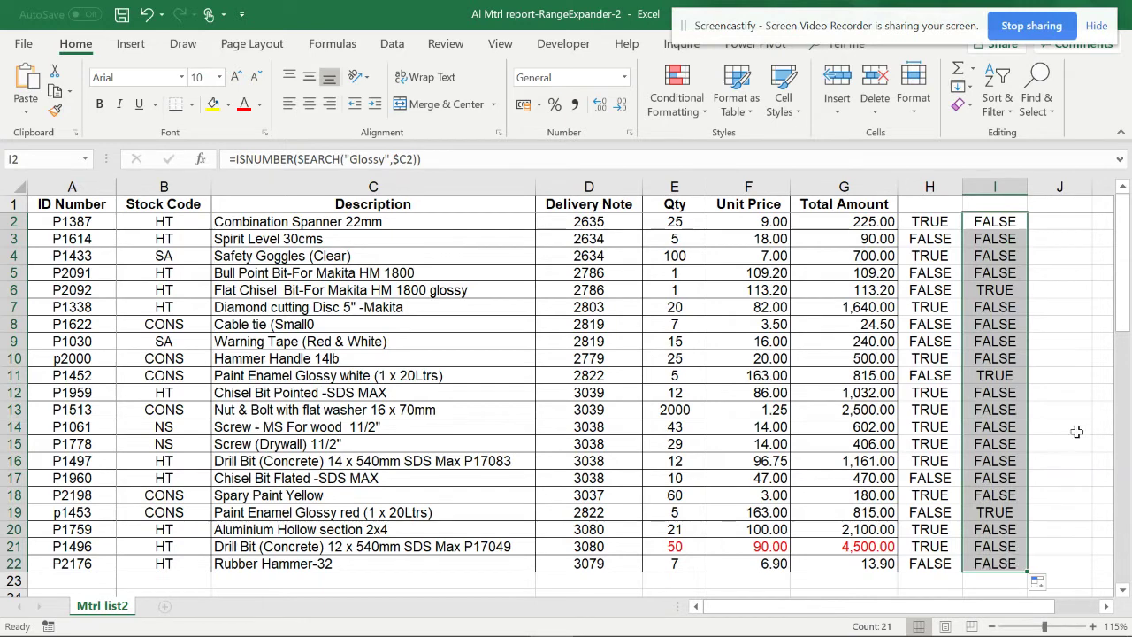
pyautogui.click(1005, 290)
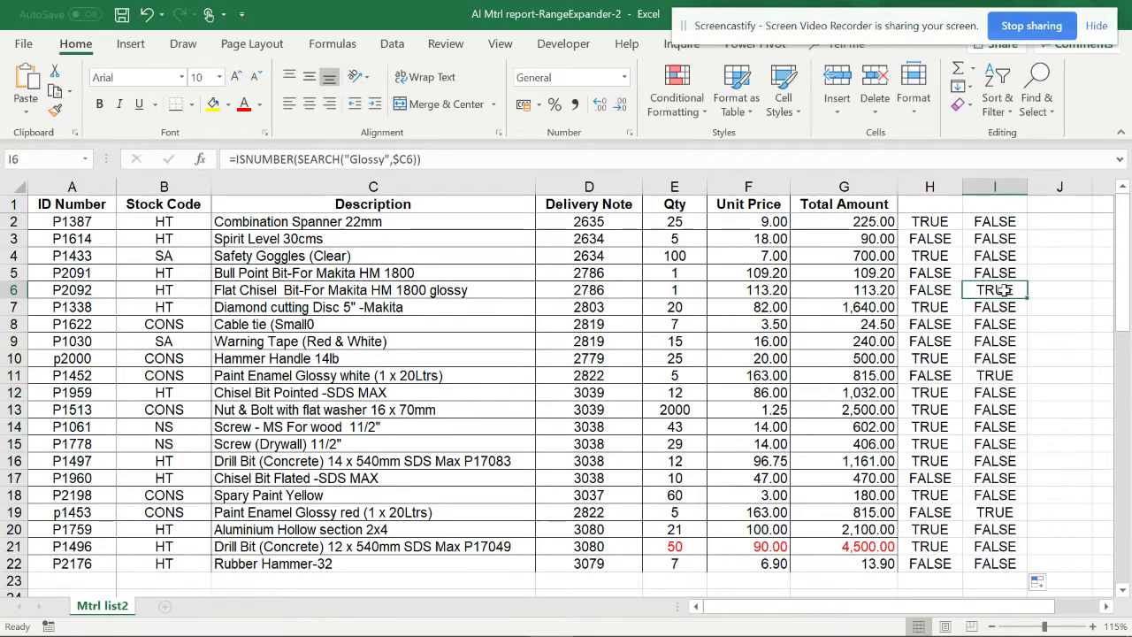
# Enter =COUNTIF(I2:I22,"TRUE") in cell J2 to count the matching rows
pyautogui.click(1071, 218)
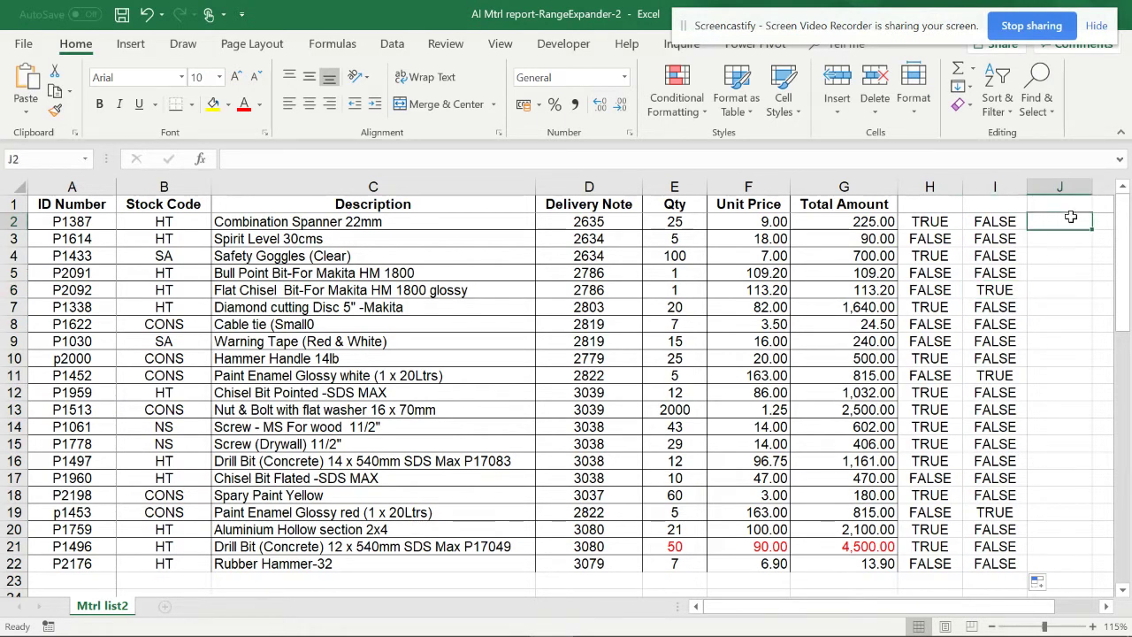
pyautogui.write('=')
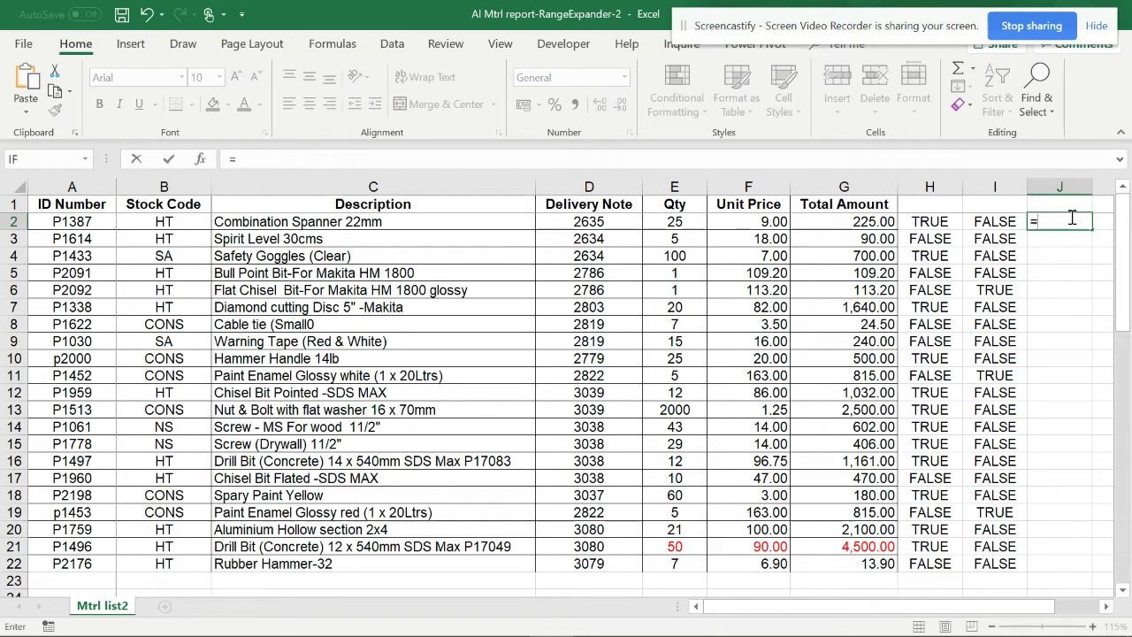
pyautogui.write('count')
pyautogui.write('if')
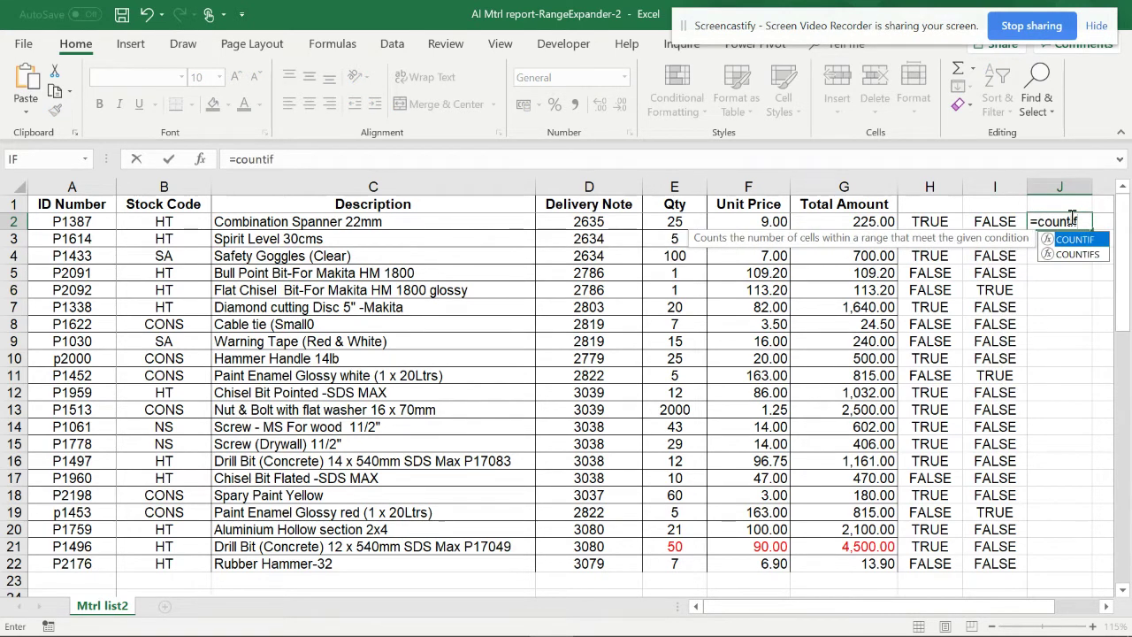
pyautogui.write('(')
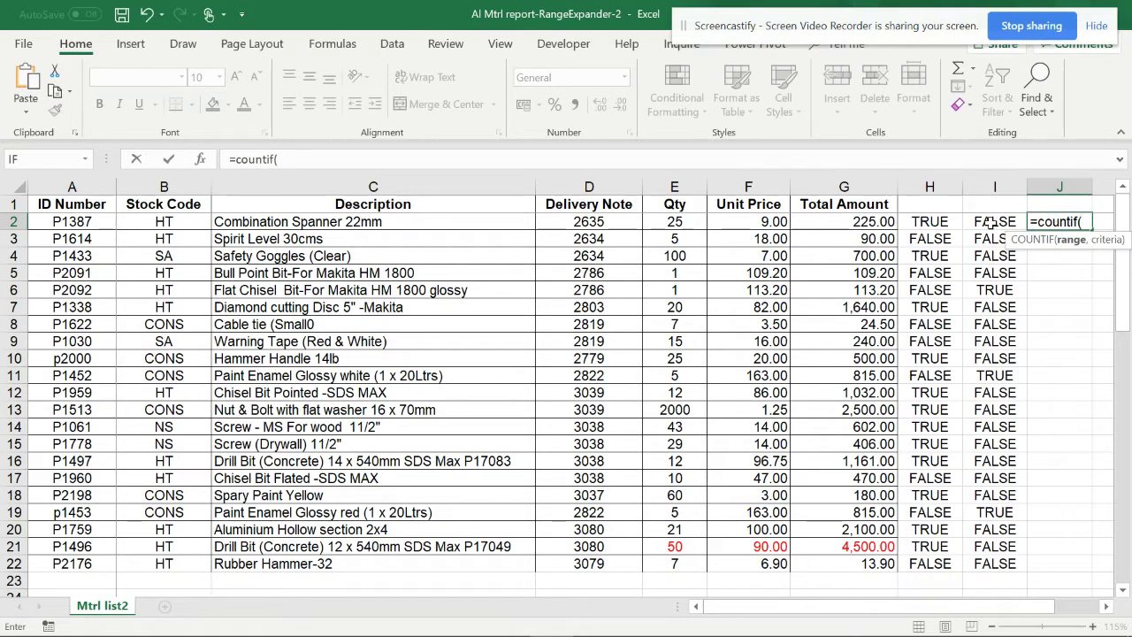
pyautogui.moveTo(993, 223); pyautogui.dragTo(997, 571)
pyautogui.click(1107, 607)
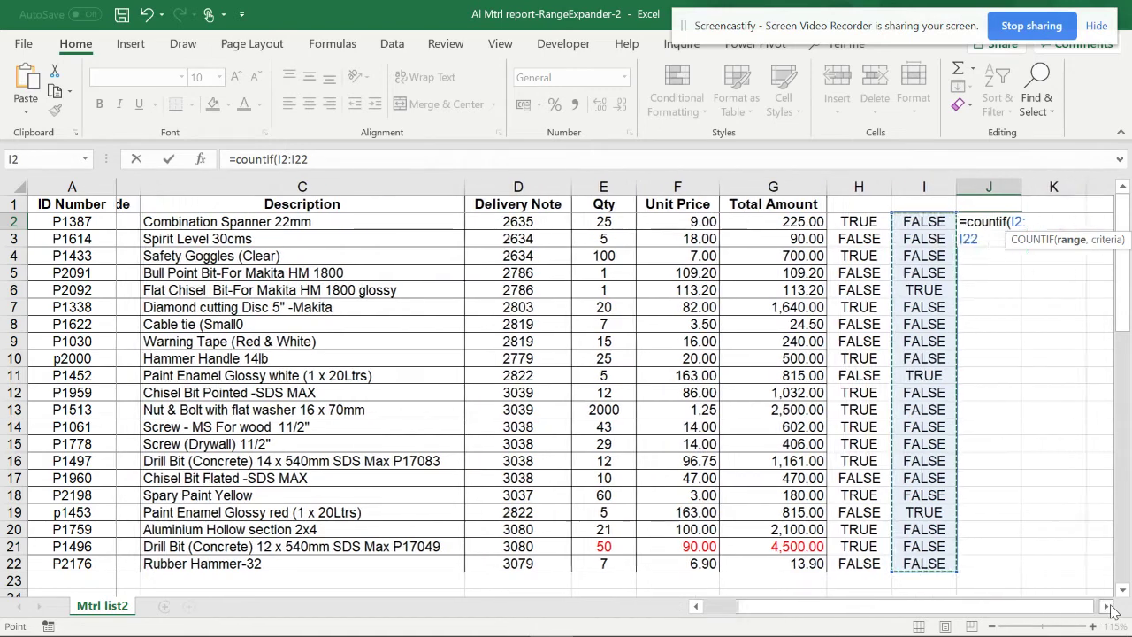
pyautogui.write(',')
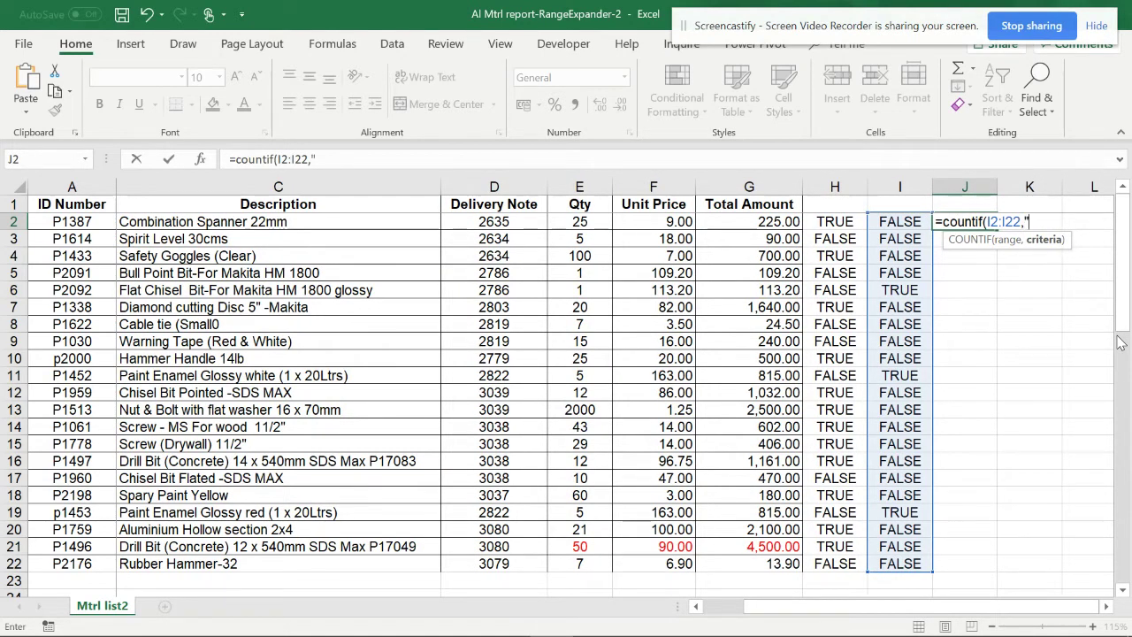
pyautogui.write('"')
pyautogui.press('capslock')
pyautogui.write('TRUE')
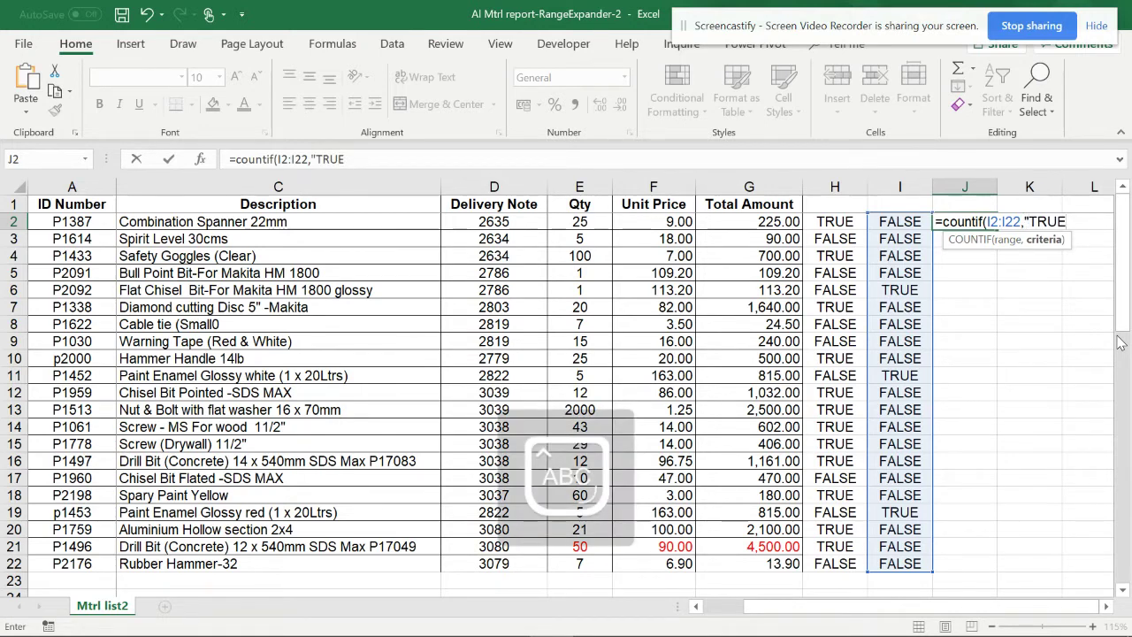
pyautogui.write('")')
pyautogui.hotkey('ctrl', 'Return')
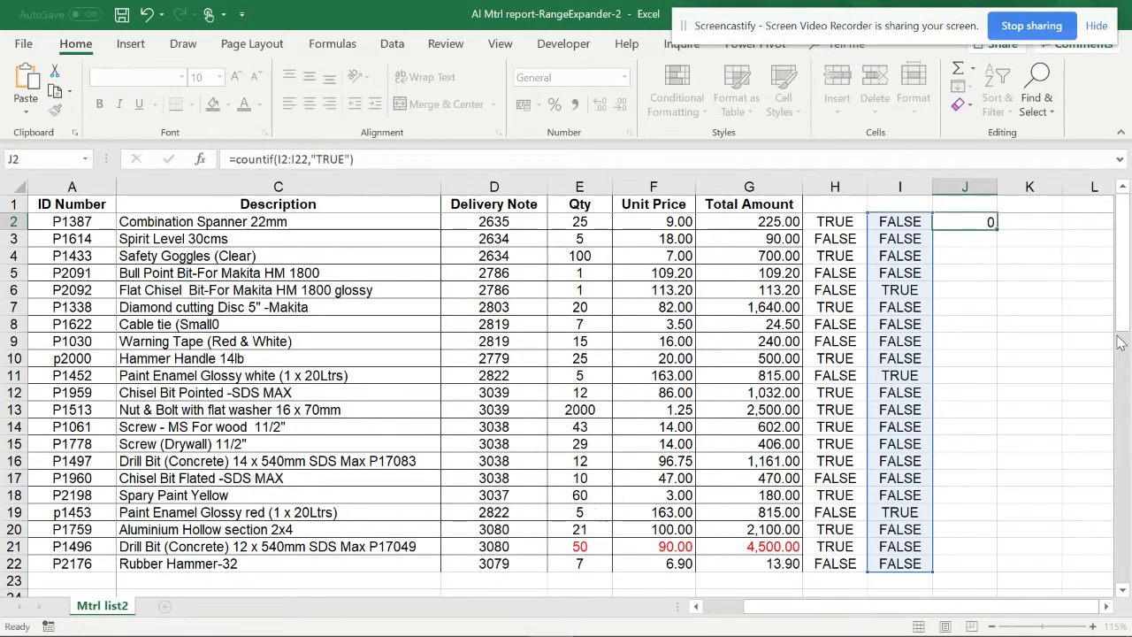
pyautogui.press('Return')
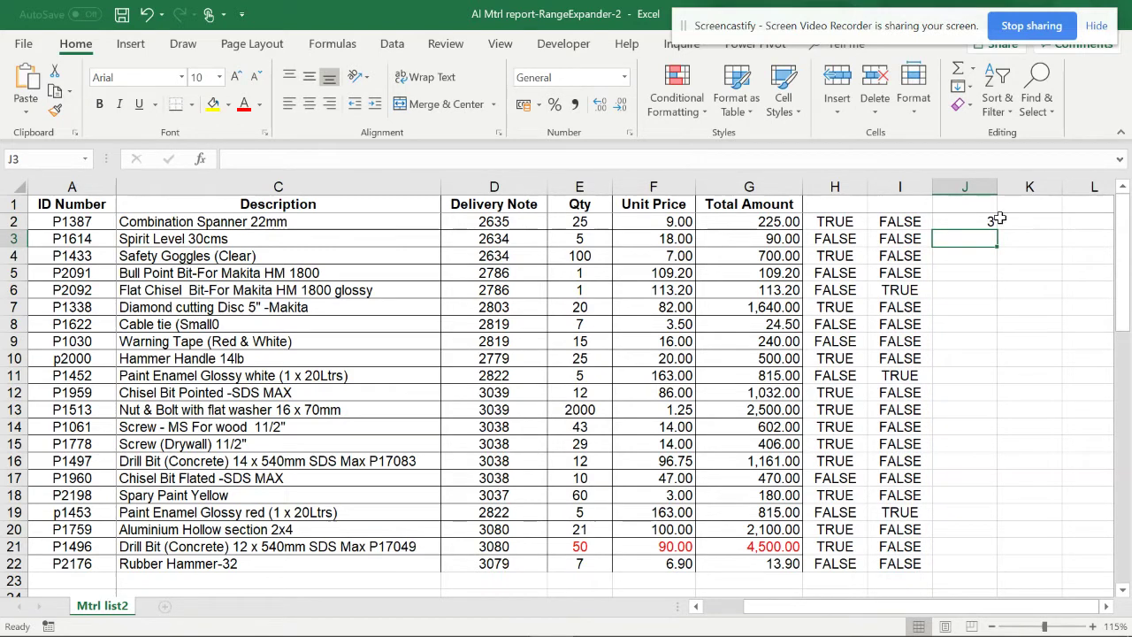
# Append GLOSSY to the Spirit Level 30cms description in cell C3
pyautogui.moveTo(1001, 221); pyautogui.dragTo(974, 223)
pyautogui.moveTo(964, 607); pyautogui.dragTo(944, 623)
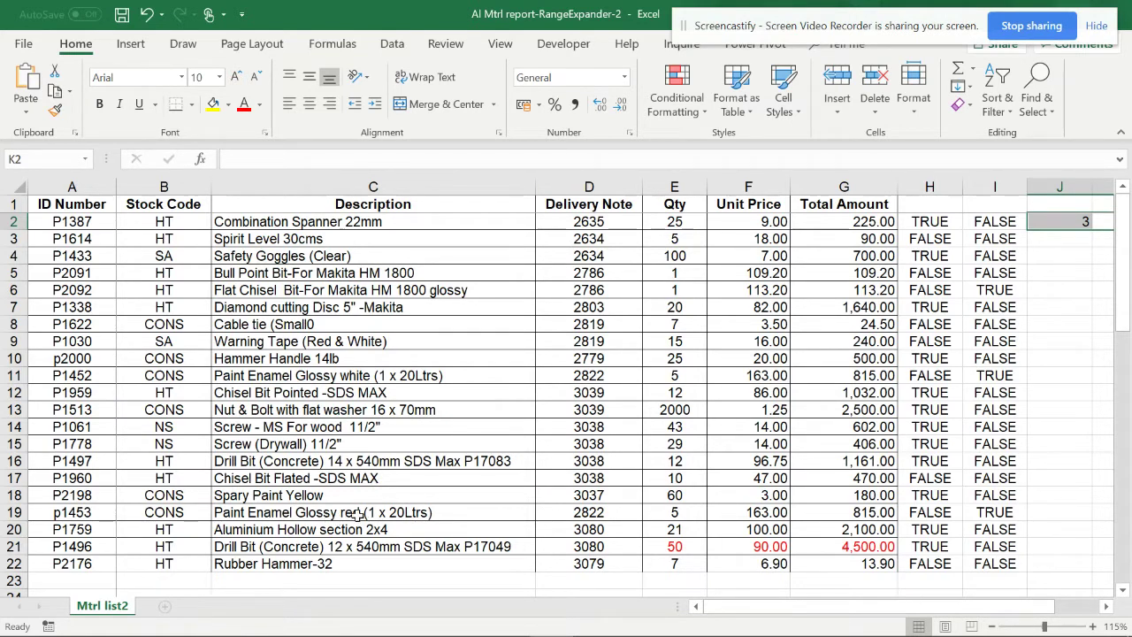
pyautogui.doubleClick(357, 239)
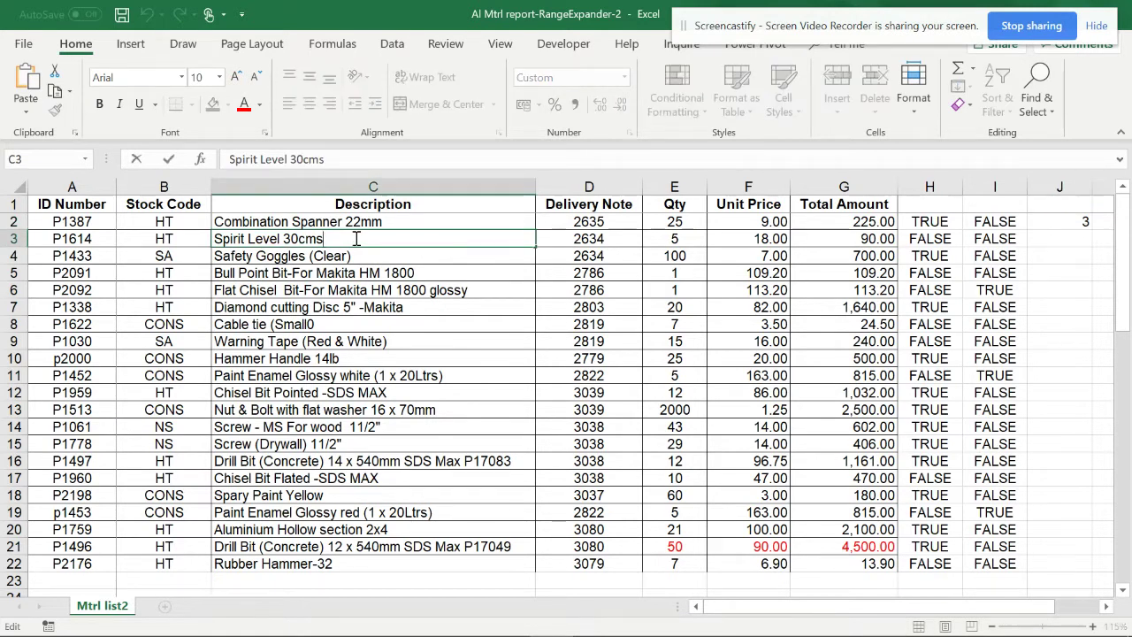
pyautogui.write('GLOSSY')
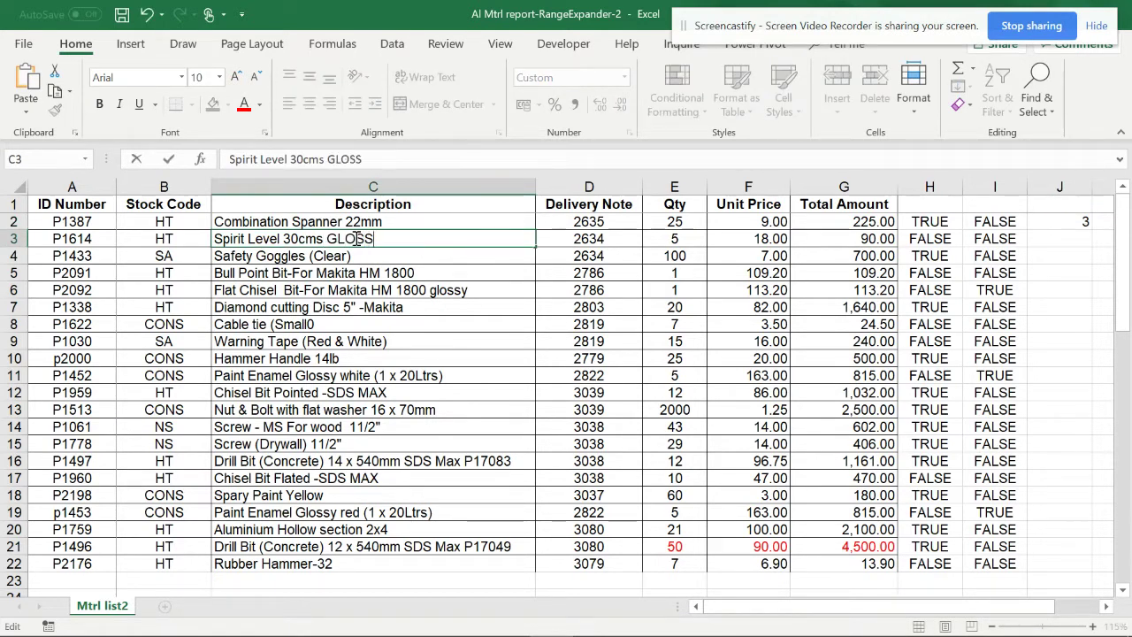
pyautogui.click(410, 272)
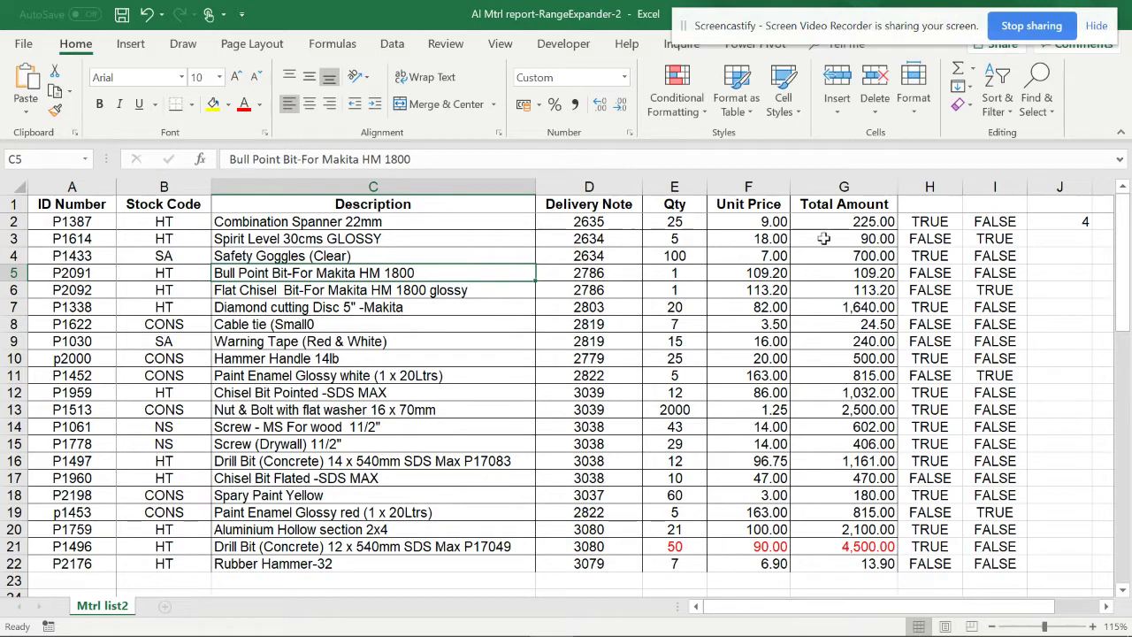
# Wrap the I2 formula in an IF function with the ISNUMBER expression as the test and "Yes" as the true result
pyautogui.click(1009, 223)
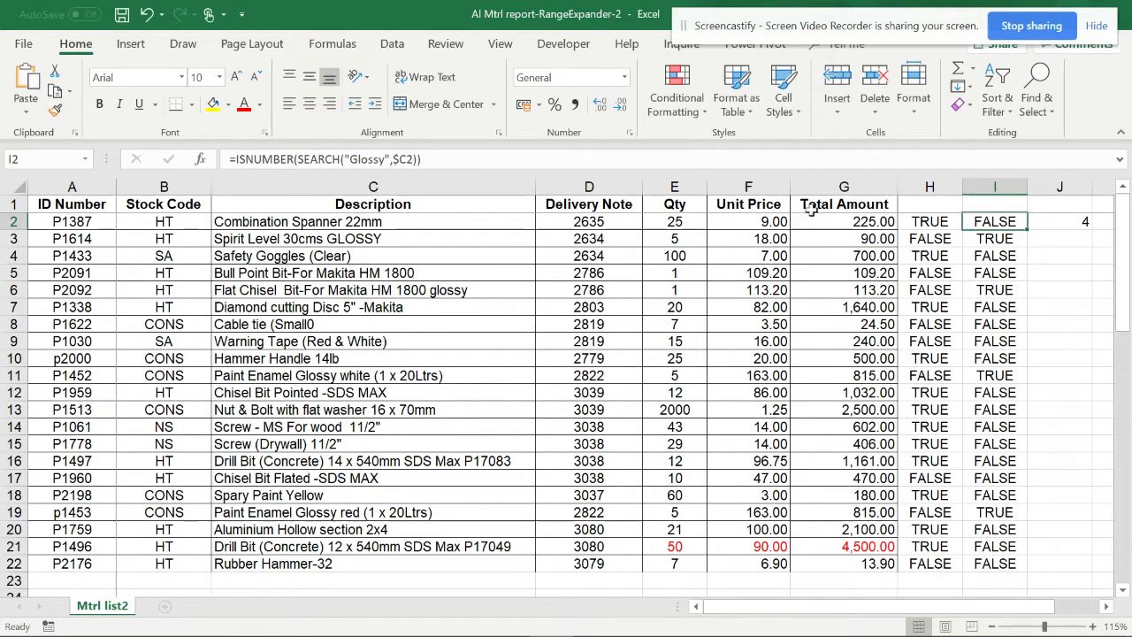
pyautogui.click(248, 160)
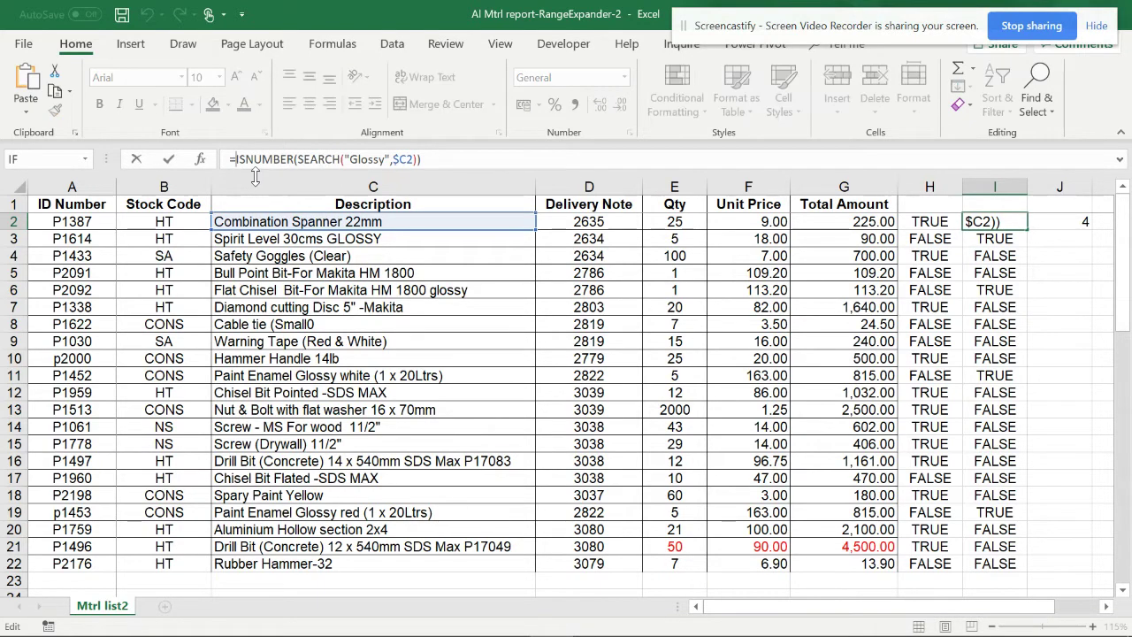
pyautogui.write('IF(')
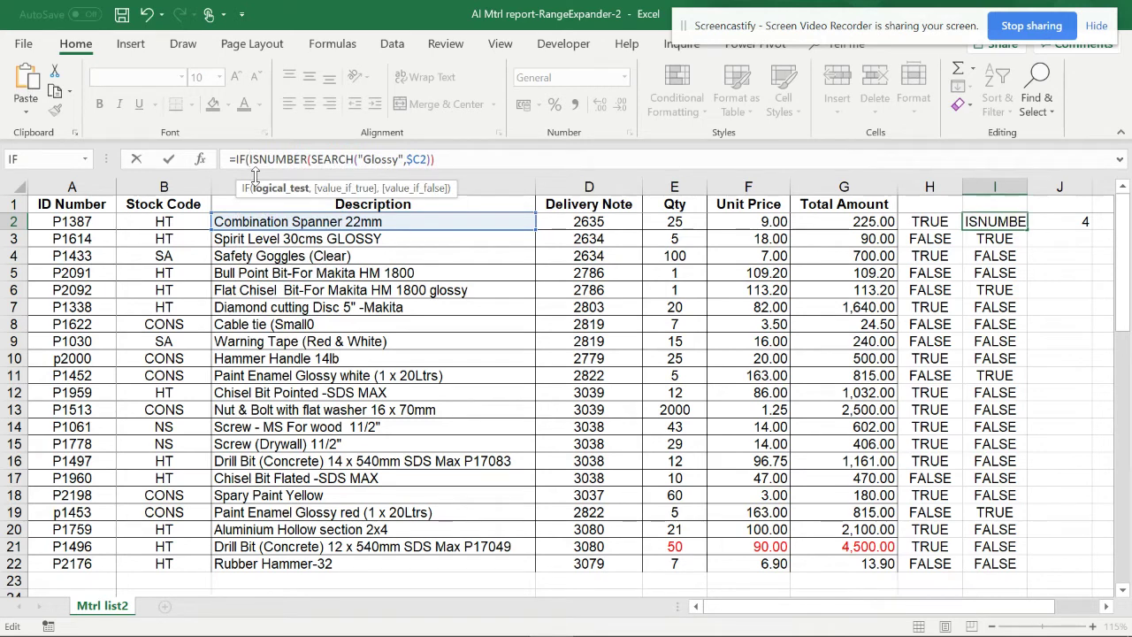
pyautogui.click(453, 160)
pyautogui.write(',"')
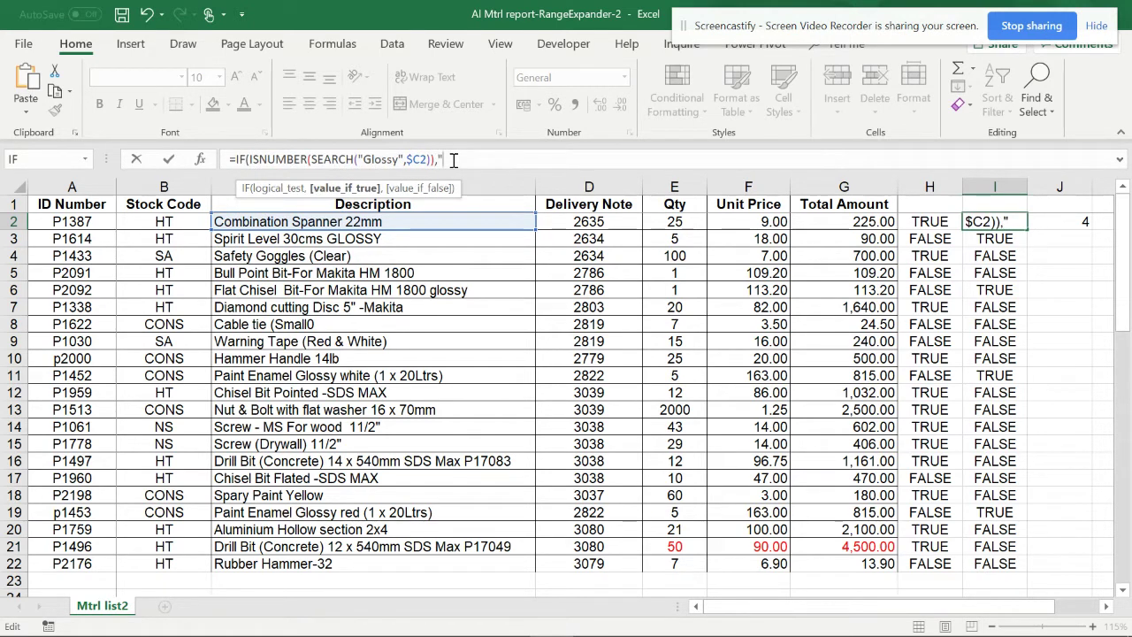
pyautogui.write('Ye')
pyautogui.press('BackSpace')
pyautogui.press('BackSpace')
pyautogui.write('y')
pyautogui.press('BackSpace')
pyautogui.press('capslock')
pyautogui.write('Yees')
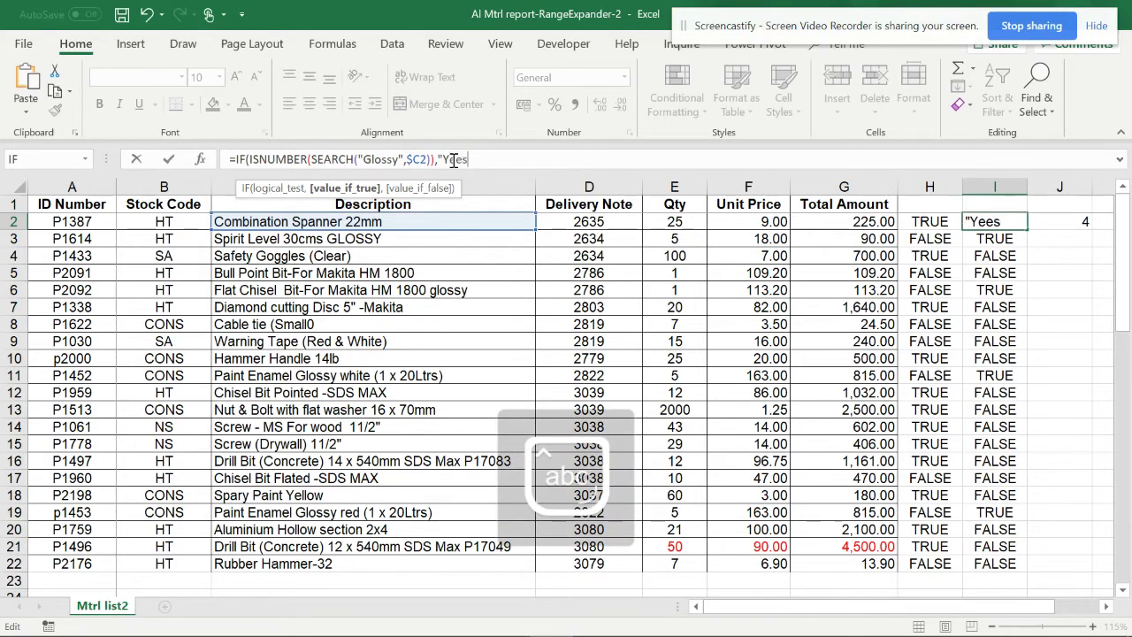
pyautogui.press('BackSpace')
pyautogui.press('BackSpace')
pyautogui.write('s"')
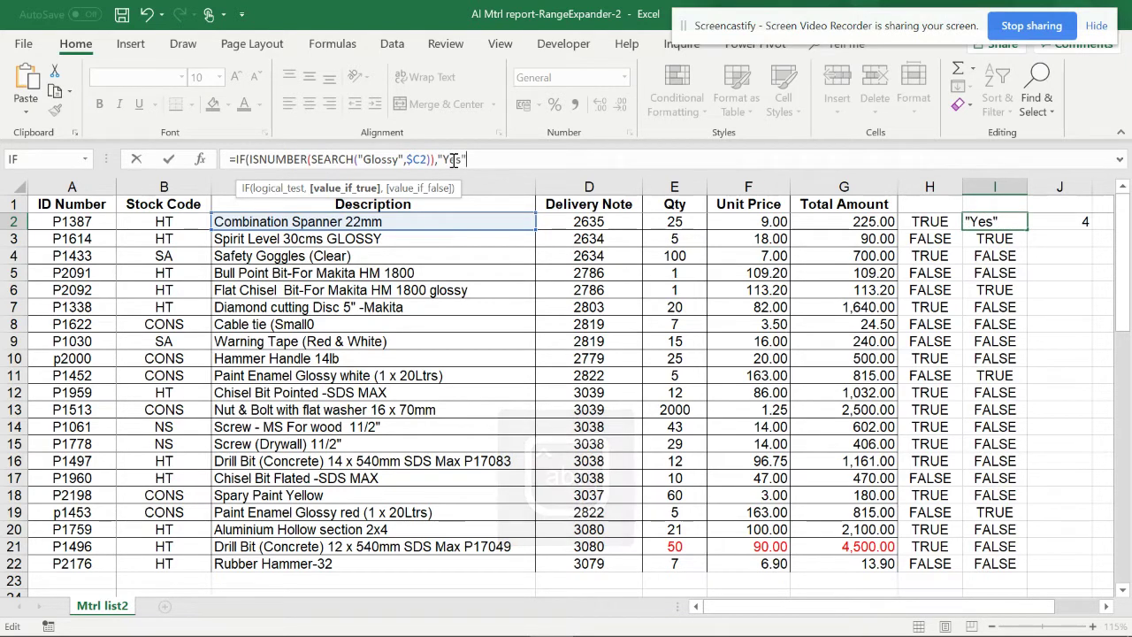
# Complete the I2 IF formula with "No" as the false result and fill it down through I22
pyautogui.write(',')
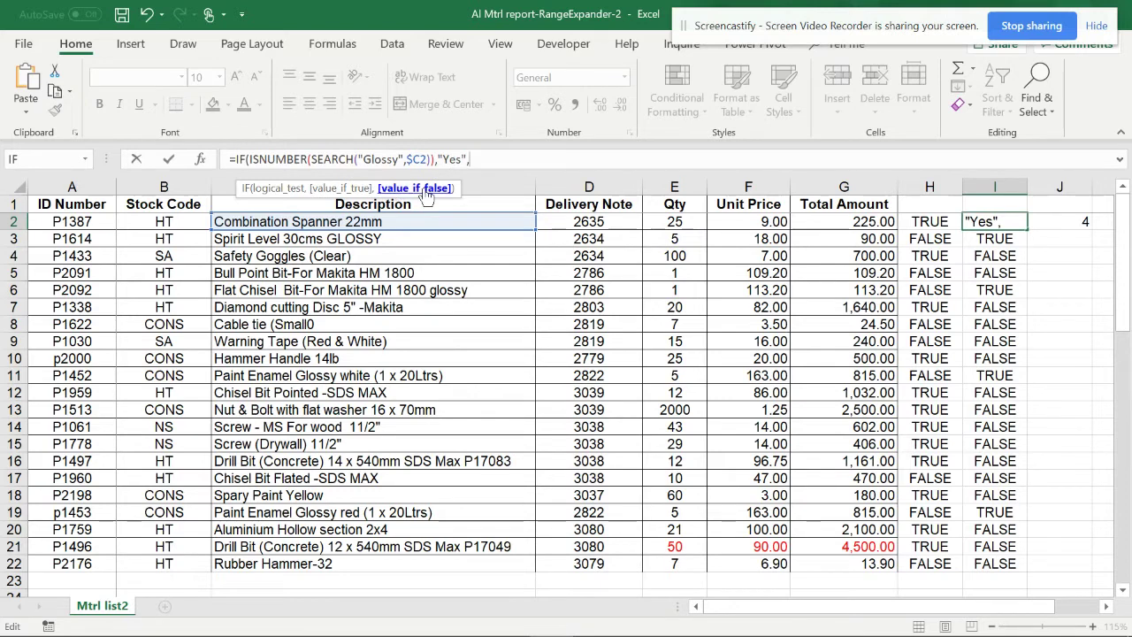
pyautogui.write('"')
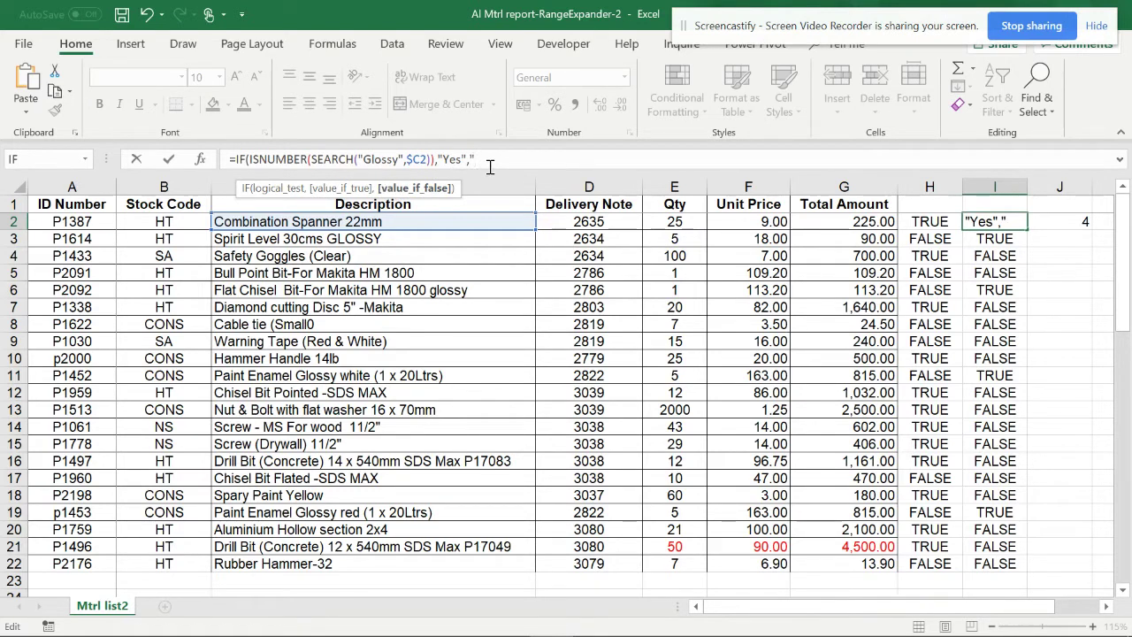
pyautogui.write('No")')
pyautogui.press('Return')
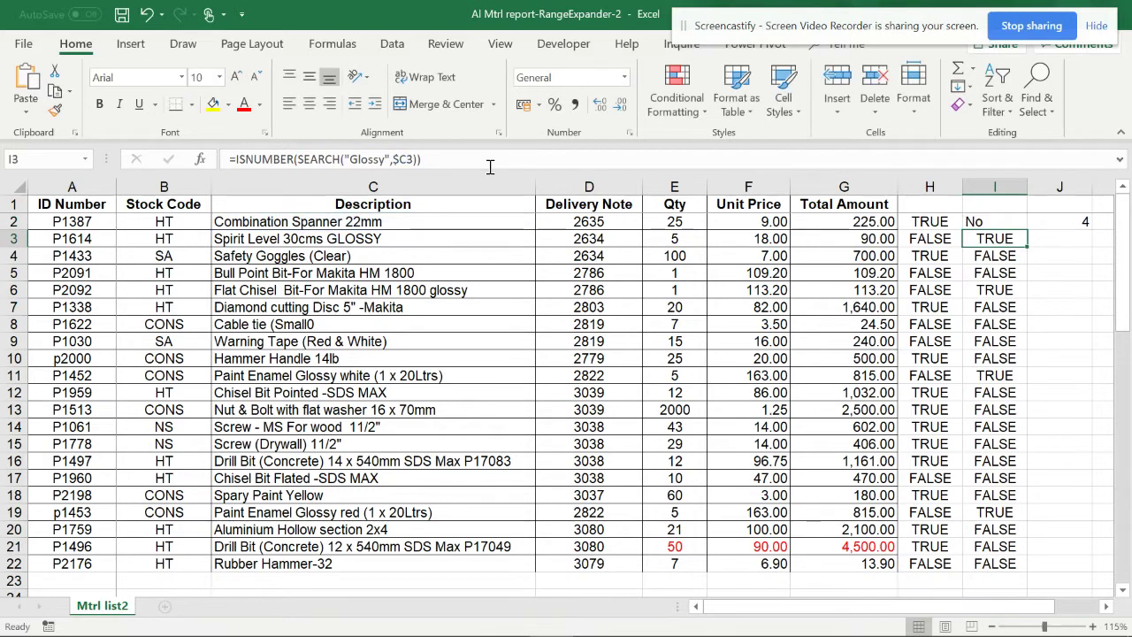
pyautogui.click(1012, 226)
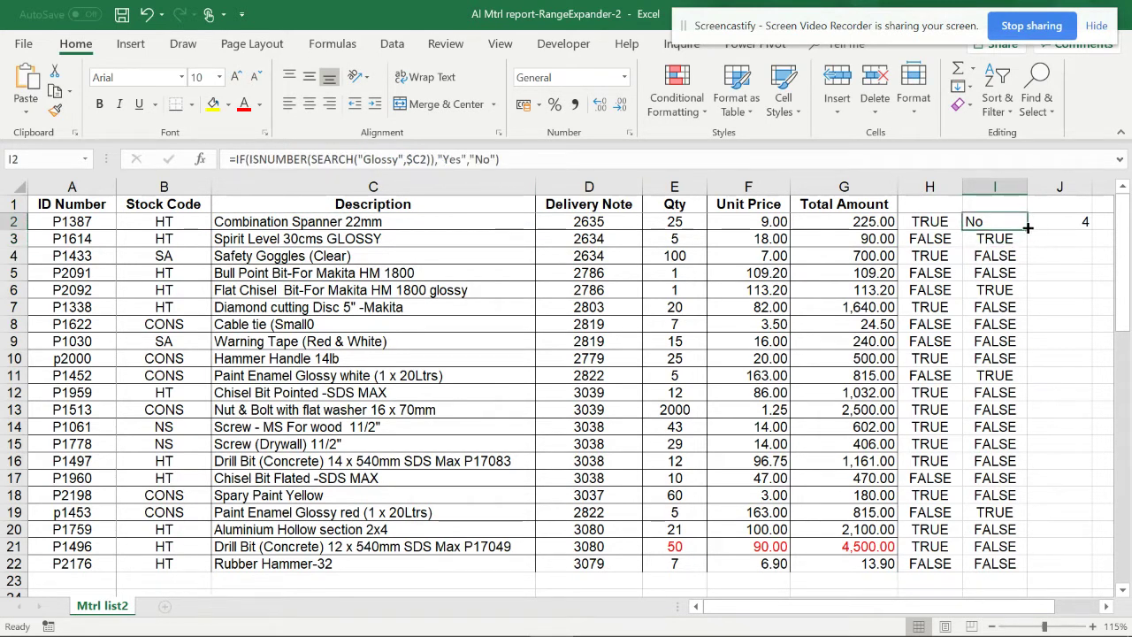
pyautogui.doubleClick(1028, 227)
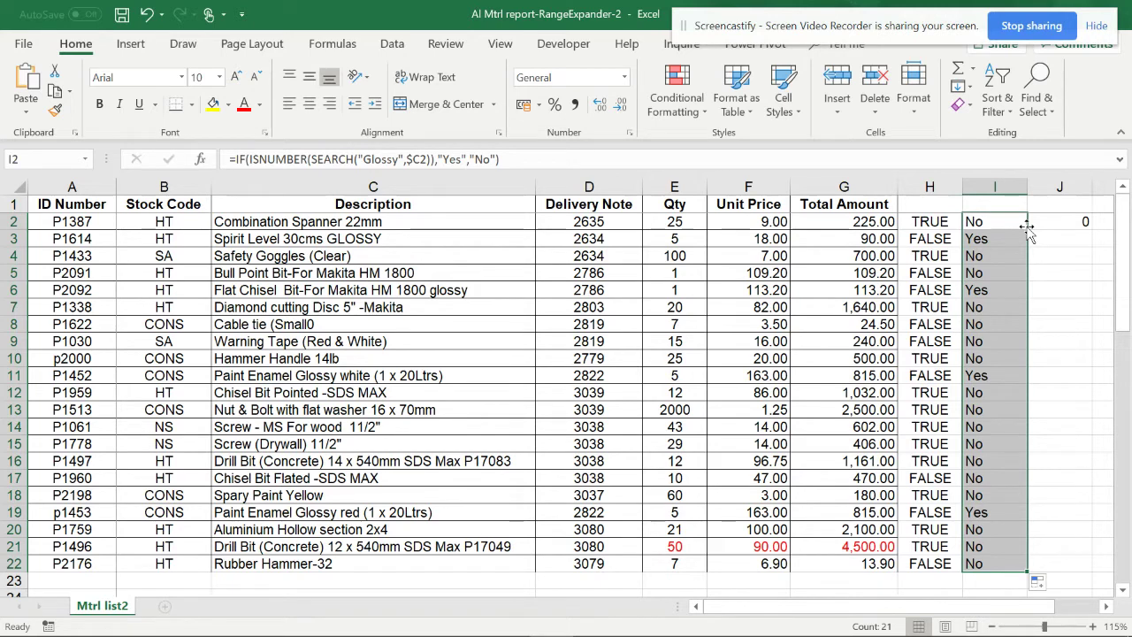
# Change the COUNTIF criterion in J2 to "Yes" and check the updated formula
pyautogui.click(1072, 220)
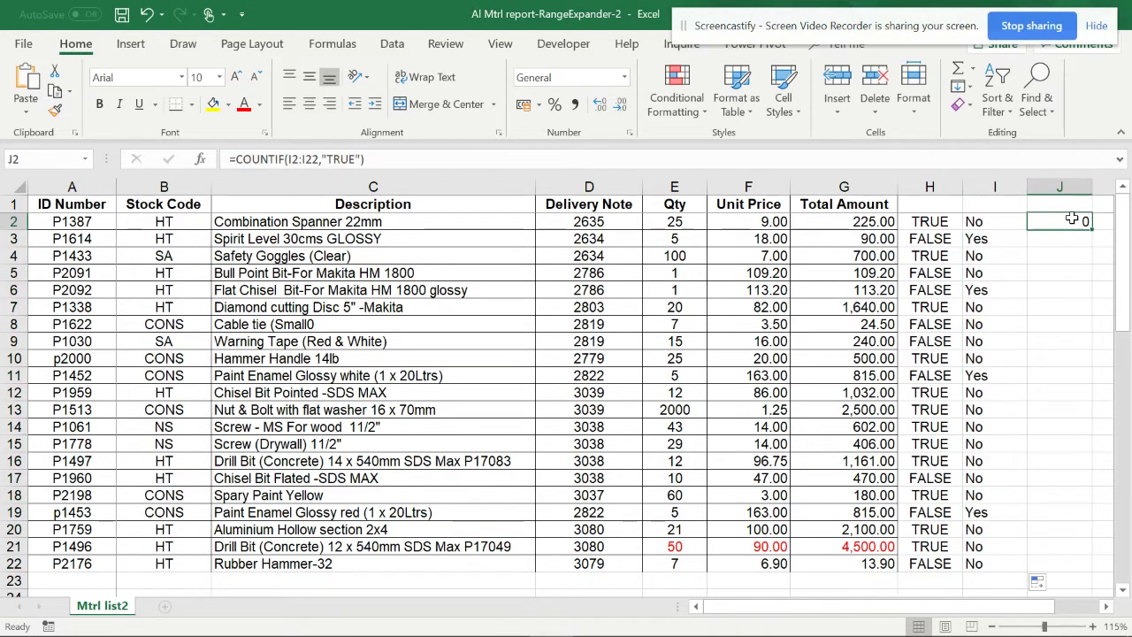
pyautogui.moveTo(355, 160); pyautogui.dragTo(330, 152)
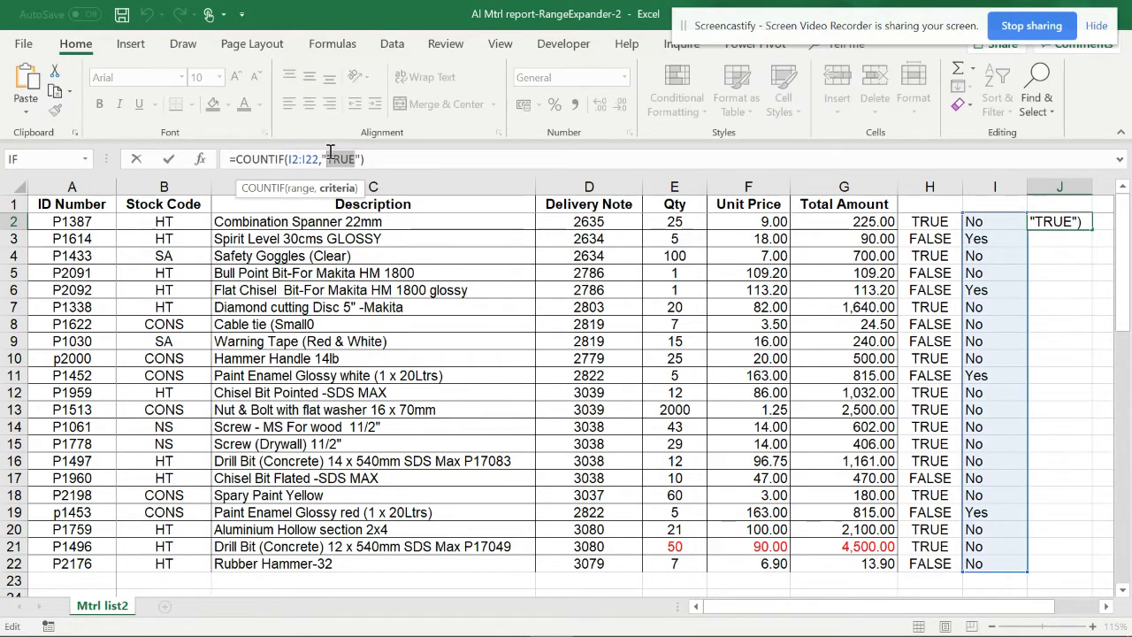
pyautogui.write('Yes')
pyautogui.press('Return')
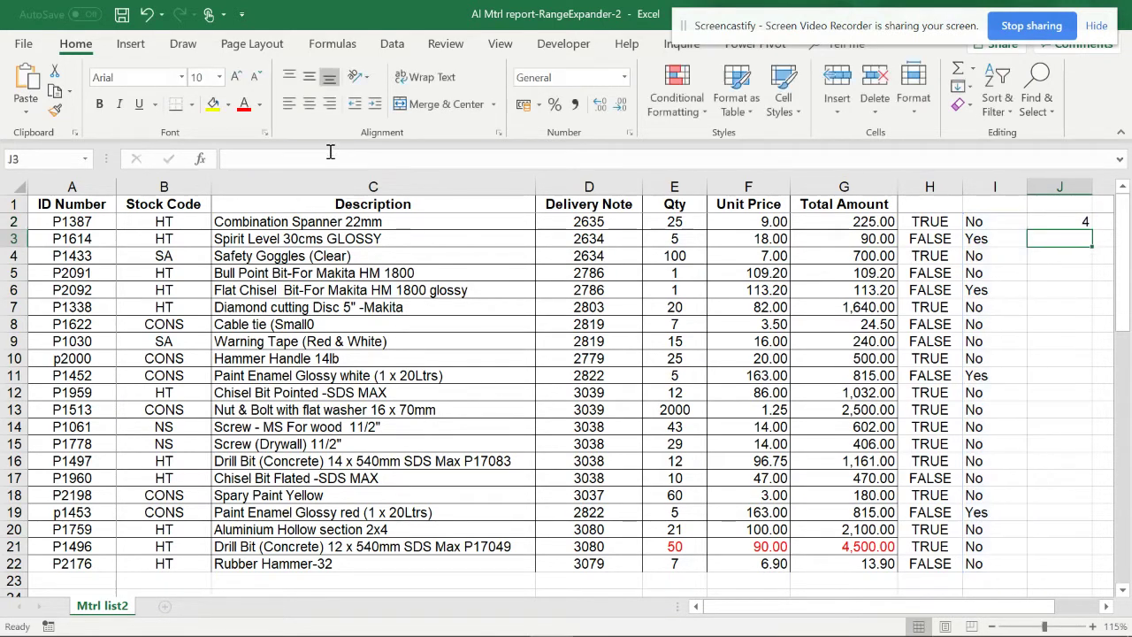
pyautogui.click(1088, 223)
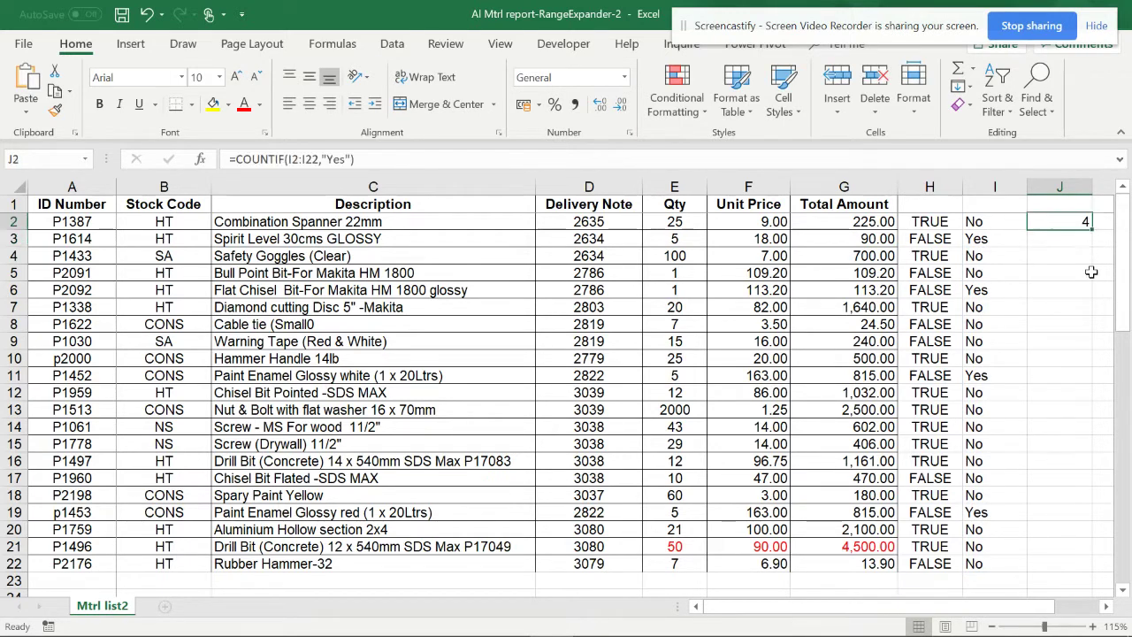
# Examine the I2 formula and the descriptions containing Glossy in C3, C11, C19 and C6
pyautogui.click(986, 228)
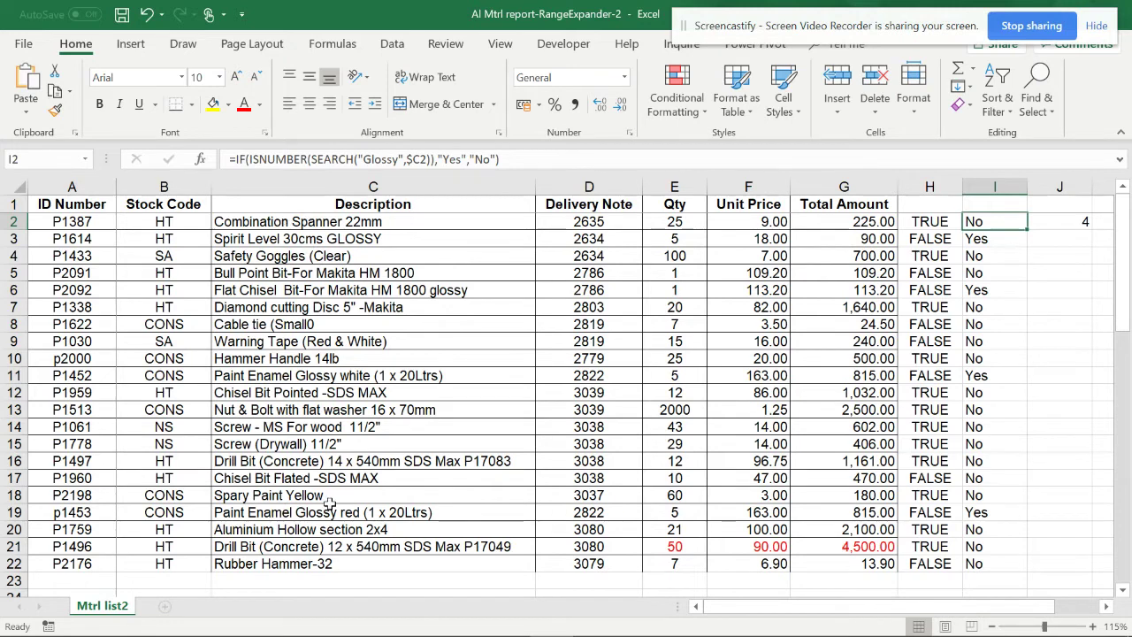
pyautogui.click(318, 240)
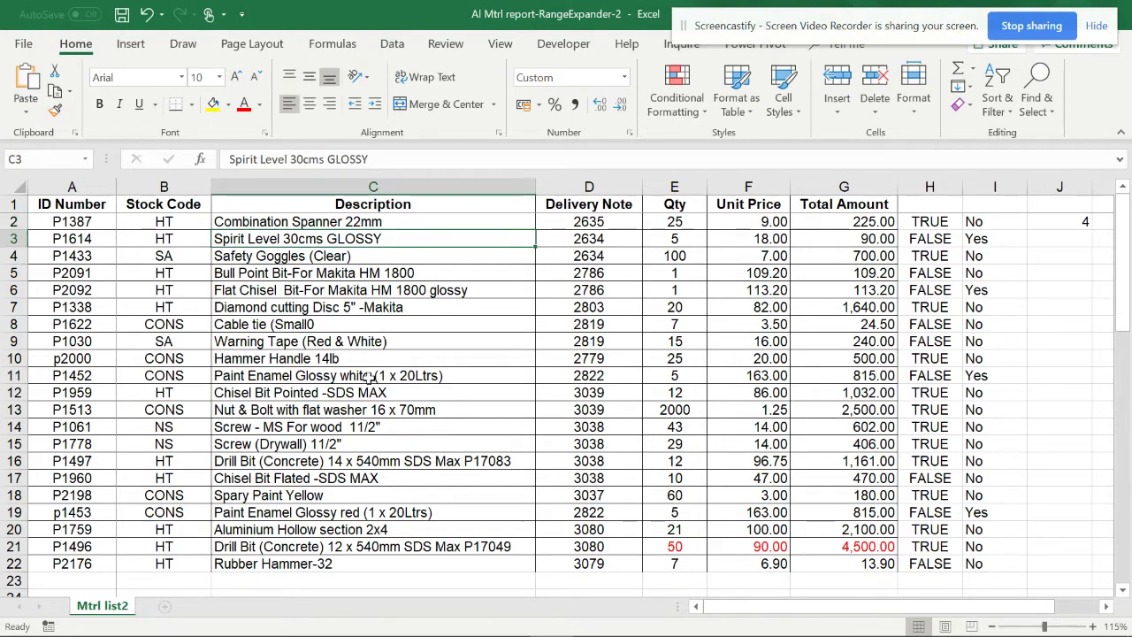
pyautogui.keyDown('ctrl'); pyautogui.click(370, 376); pyautogui.keyUp('ctrl')
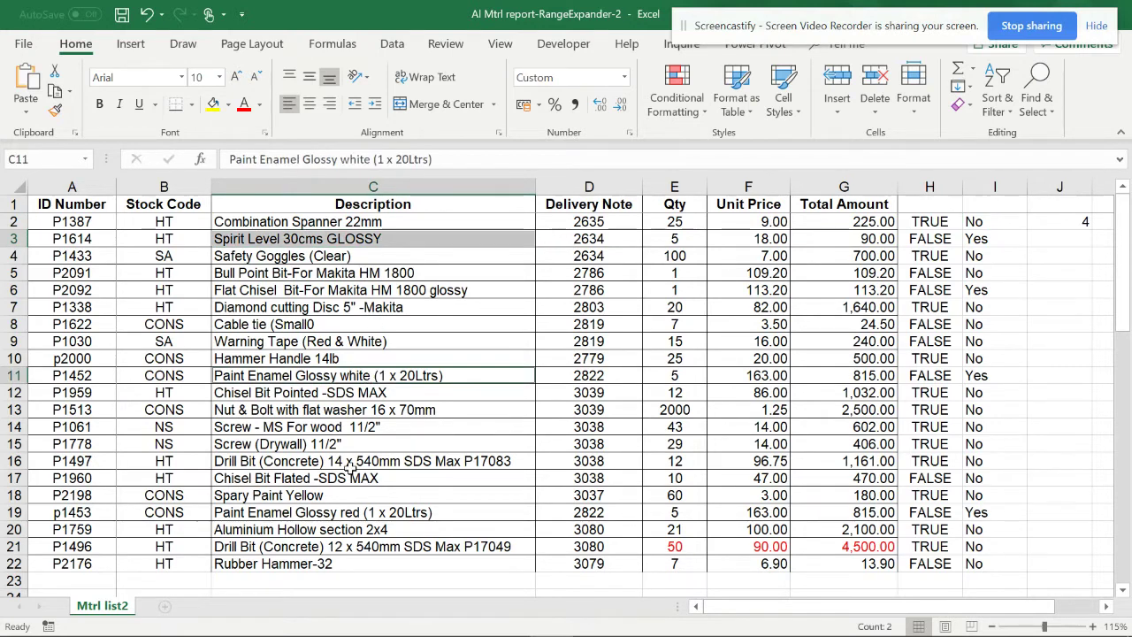
pyautogui.keyDown('ctrl'); pyautogui.click(329, 512); pyautogui.keyUp('ctrl')
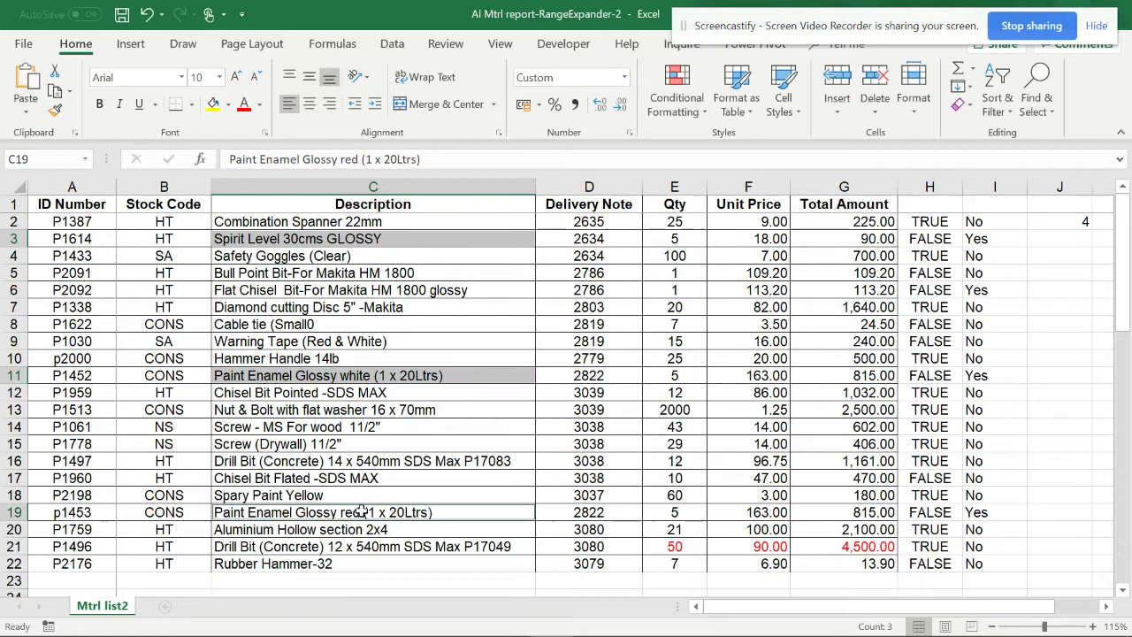
pyautogui.keyDown('ctrl'); pyautogui.click(406, 292); pyautogui.keyUp('ctrl')
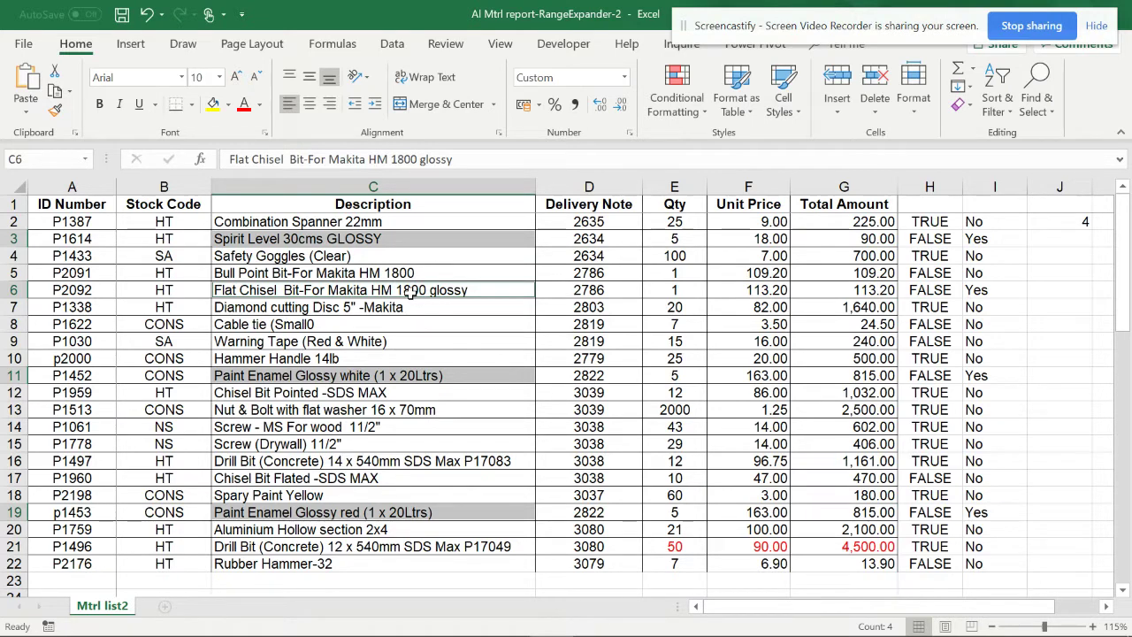
pyautogui.click(454, 240)
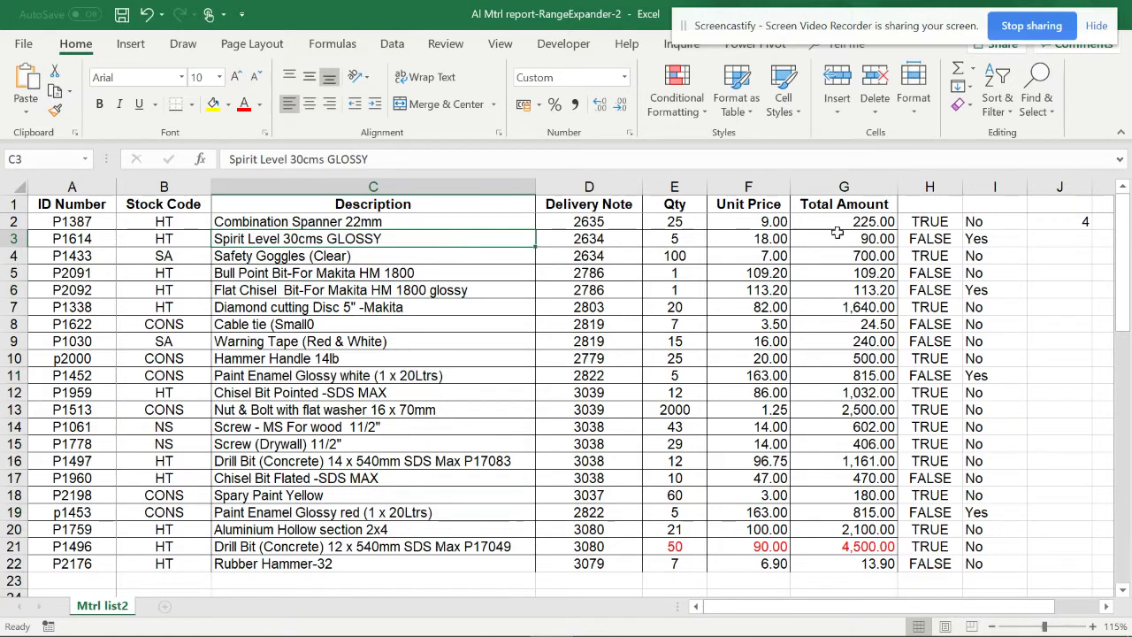
# Copy the ISNUMBER(SEARCH("Glossy",$C2)) test out of the I2 IF formula, leaving the cell itself unedited
pyautogui.click(974, 224)
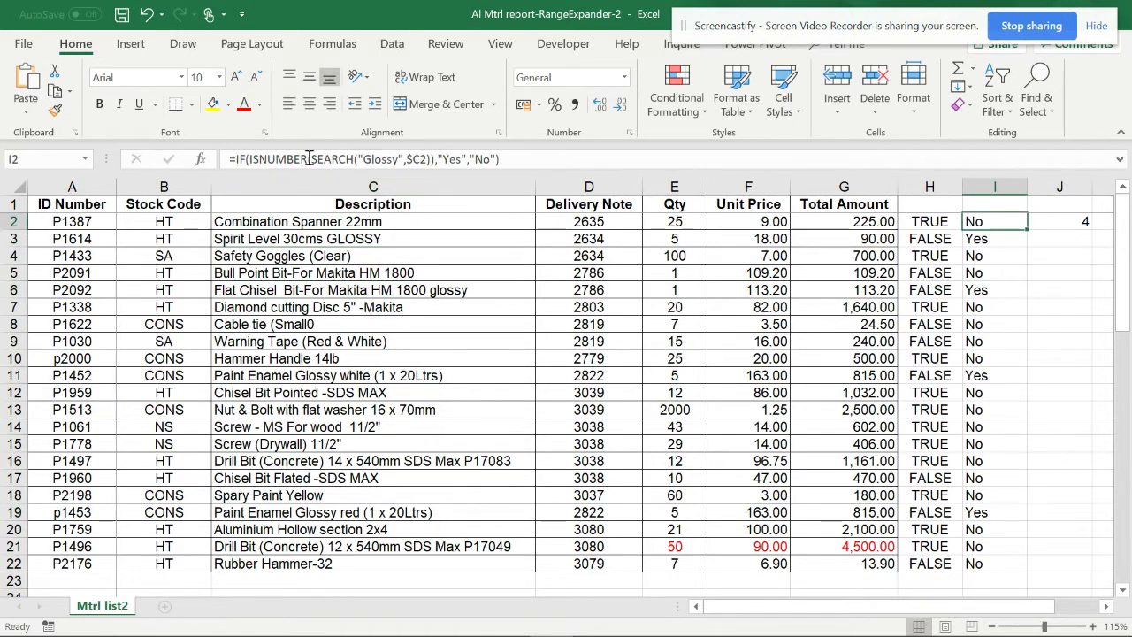
pyautogui.moveTo(249, 159); pyautogui.dragTo(437, 159)
pyautogui.click(431, 160)
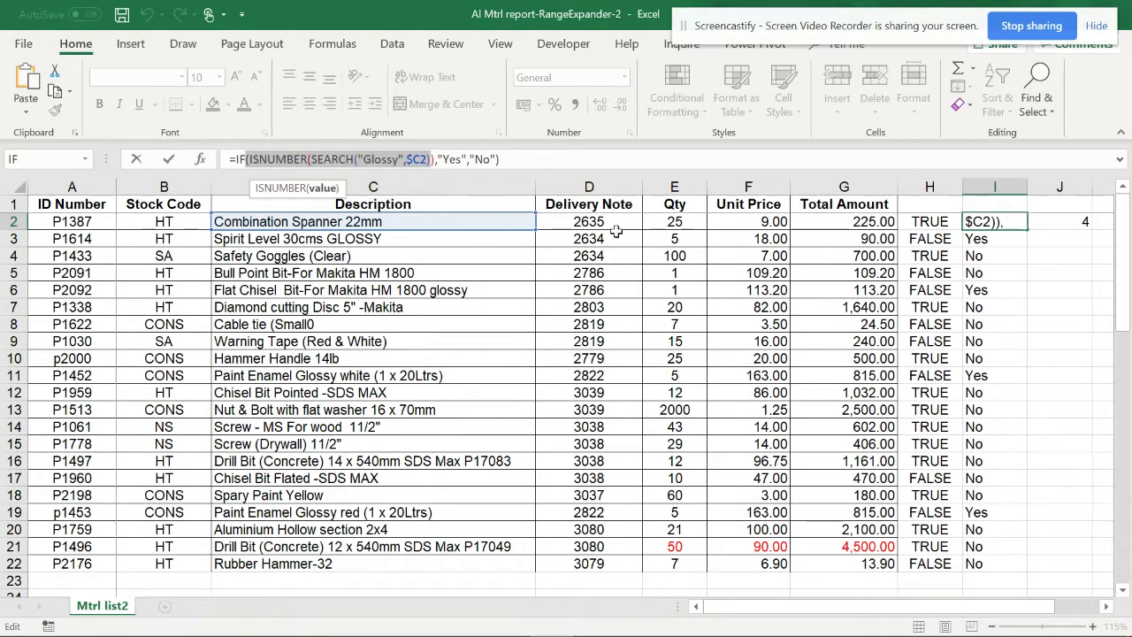
pyautogui.press('Escape')
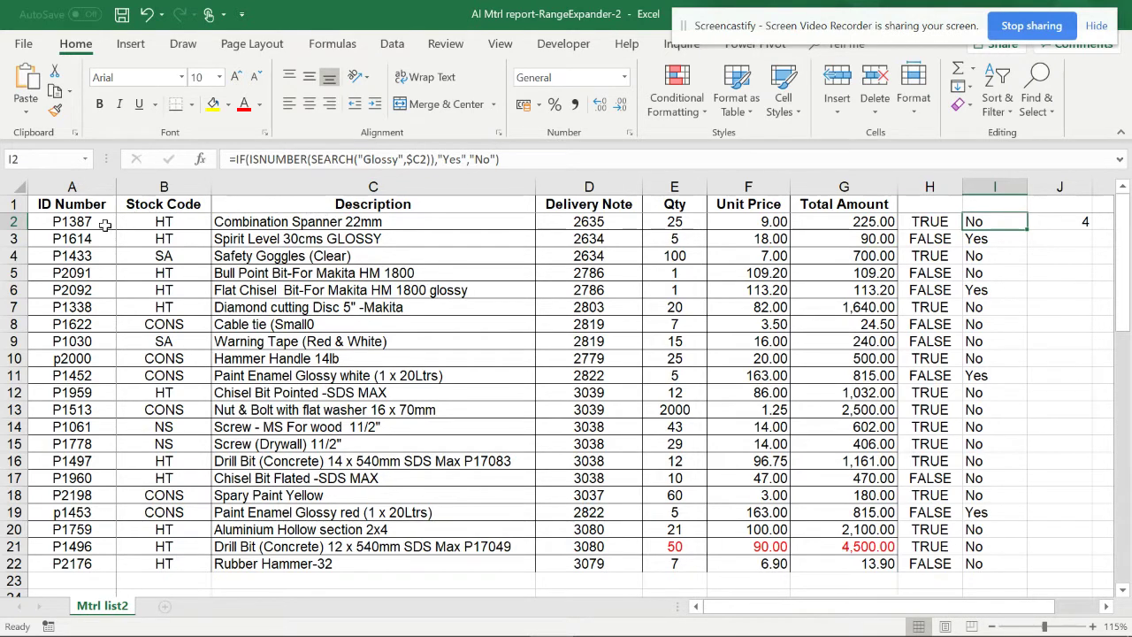
# Start a formula-based conditional formatting rule for A2:I22 and paste the copied ISNUMBER test as its formula
pyautogui.moveTo(105, 226); pyautogui.dragTo(971, 565)
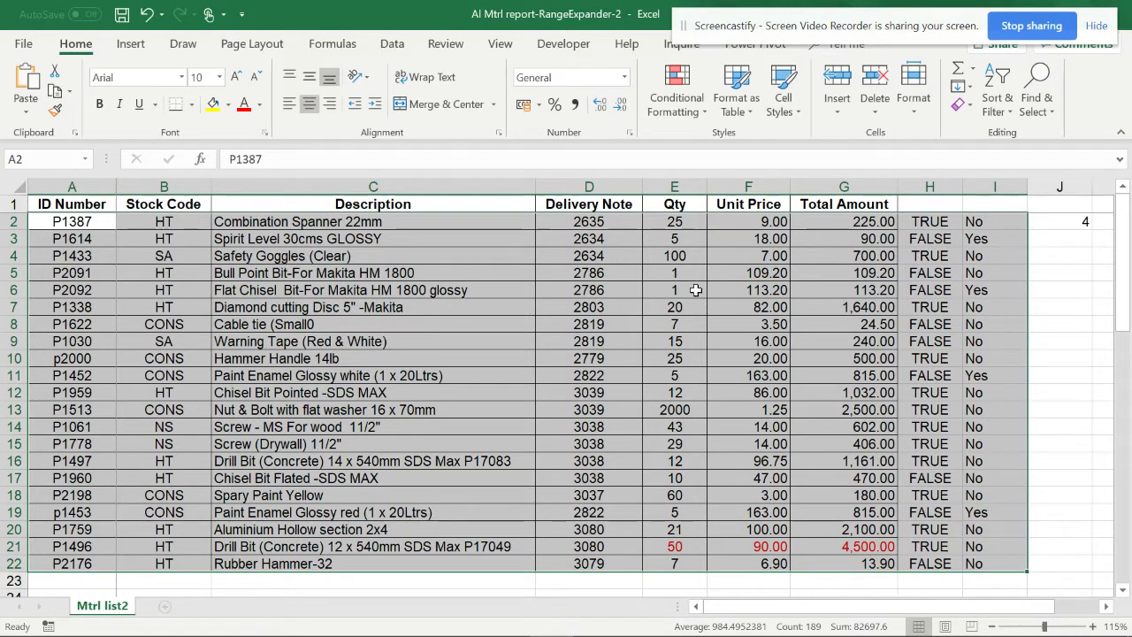
pyautogui.click(691, 121)
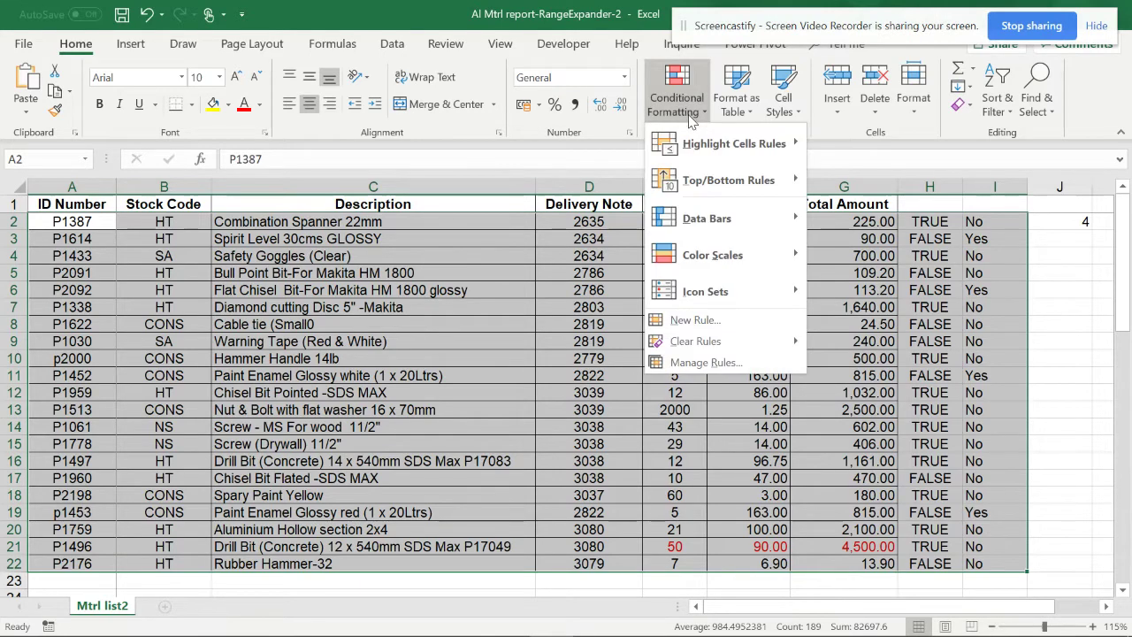
pyautogui.click(696, 320)
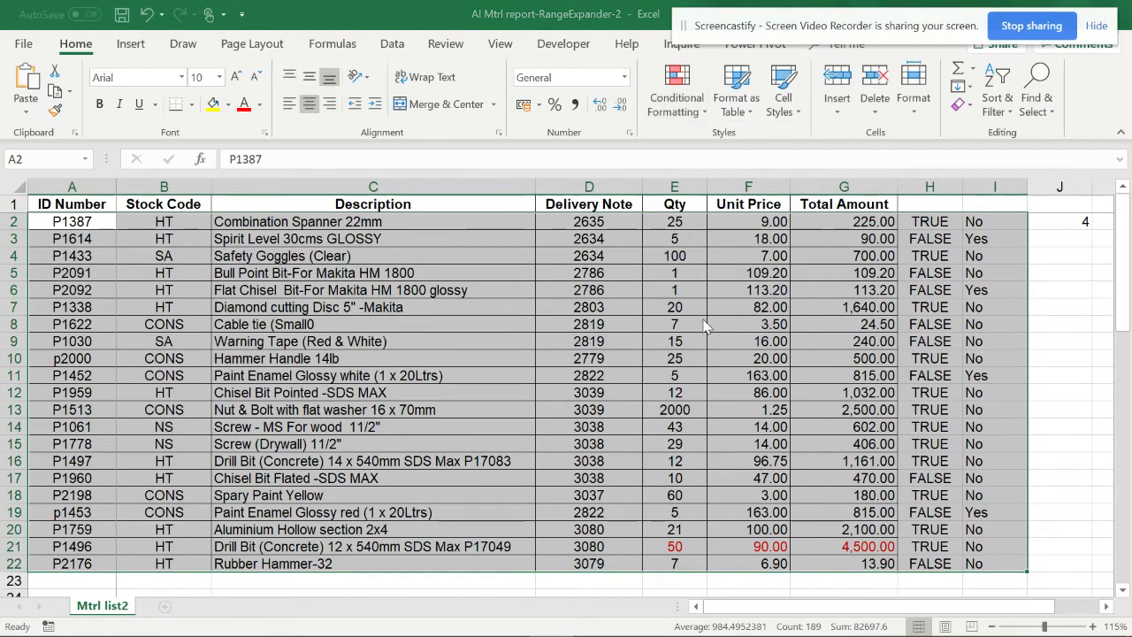
pyautogui.click(128, 139)
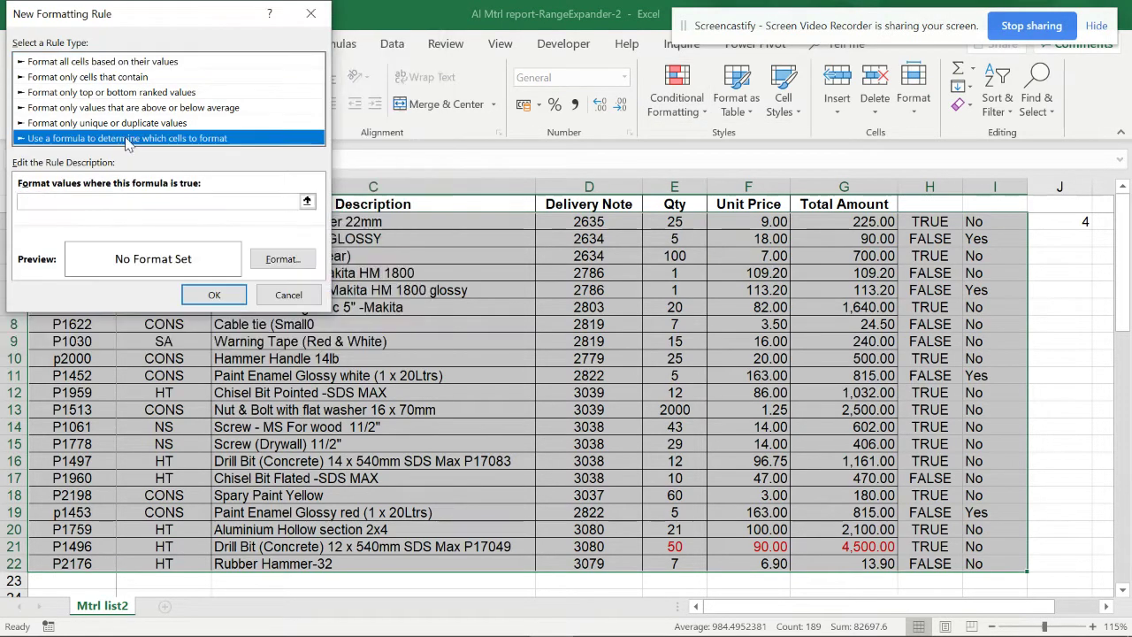
pyautogui.click(102, 200)
pyautogui.rightClick(102, 201)
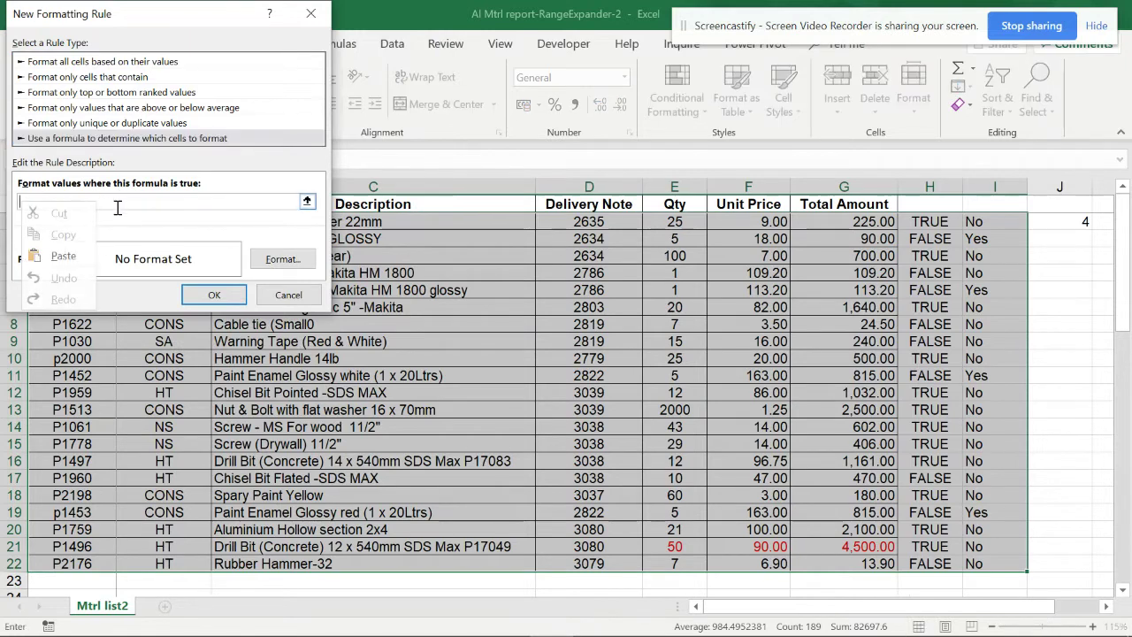
pyautogui.click(64, 257)
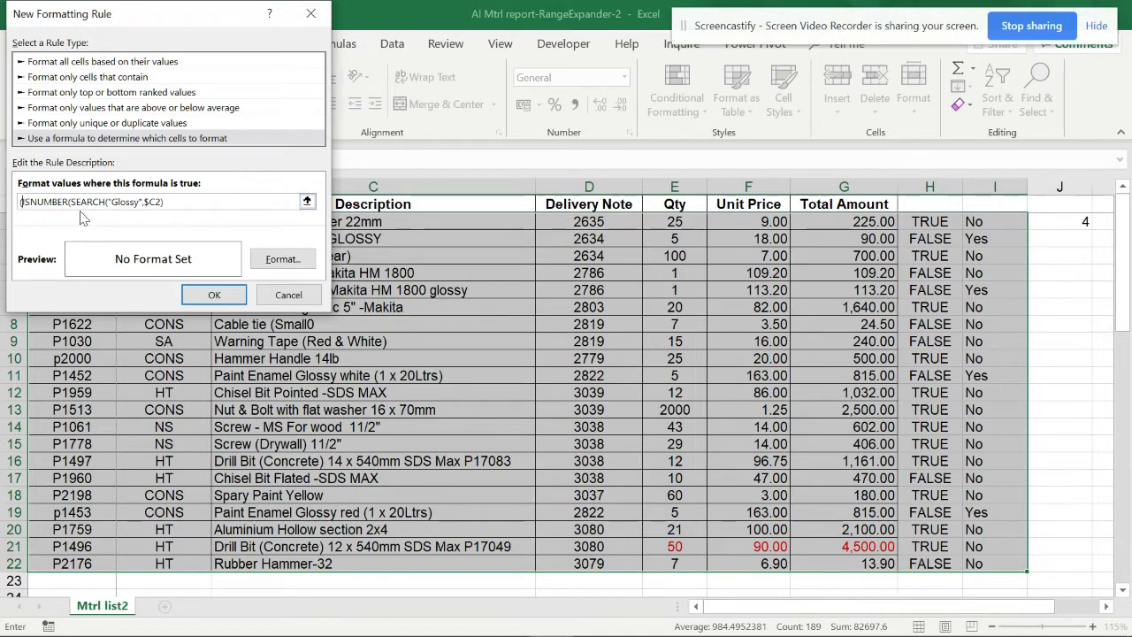
# Clean up the start of the pasted rule formula so it reads =ISNUMBER(SEARCH("Glossy",$C2)
pyautogui.press('Left')
pyautogui.press('BackSpace')
pyautogui.press('BackSpace')
pyautogui.press('BackSpace')
pyautogui.press('BackSpace')
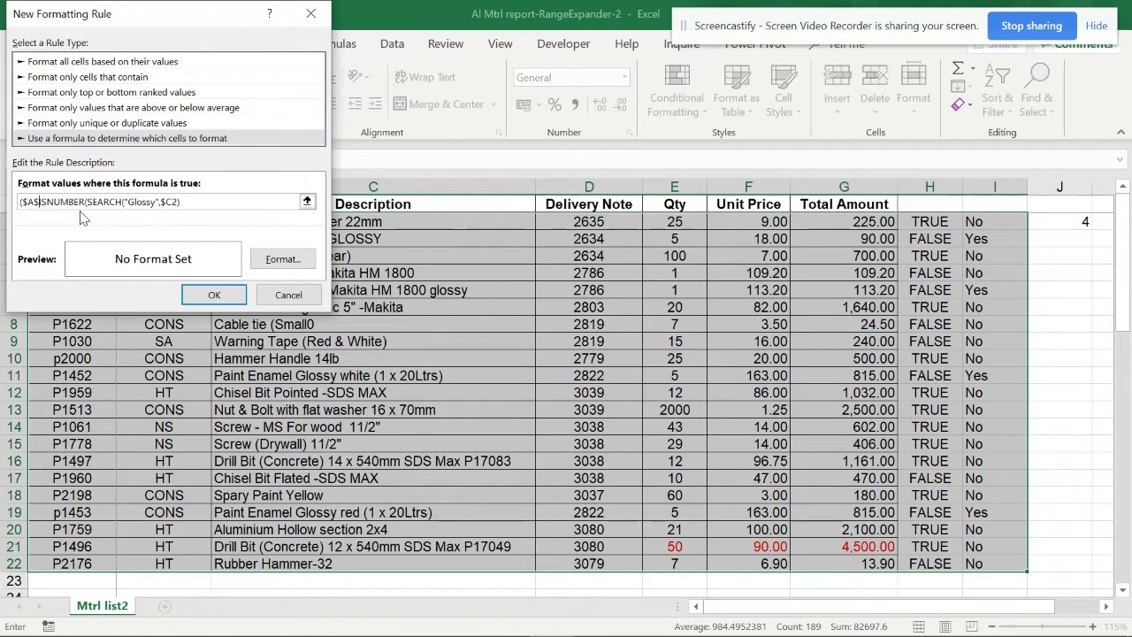
pyautogui.press('Left')
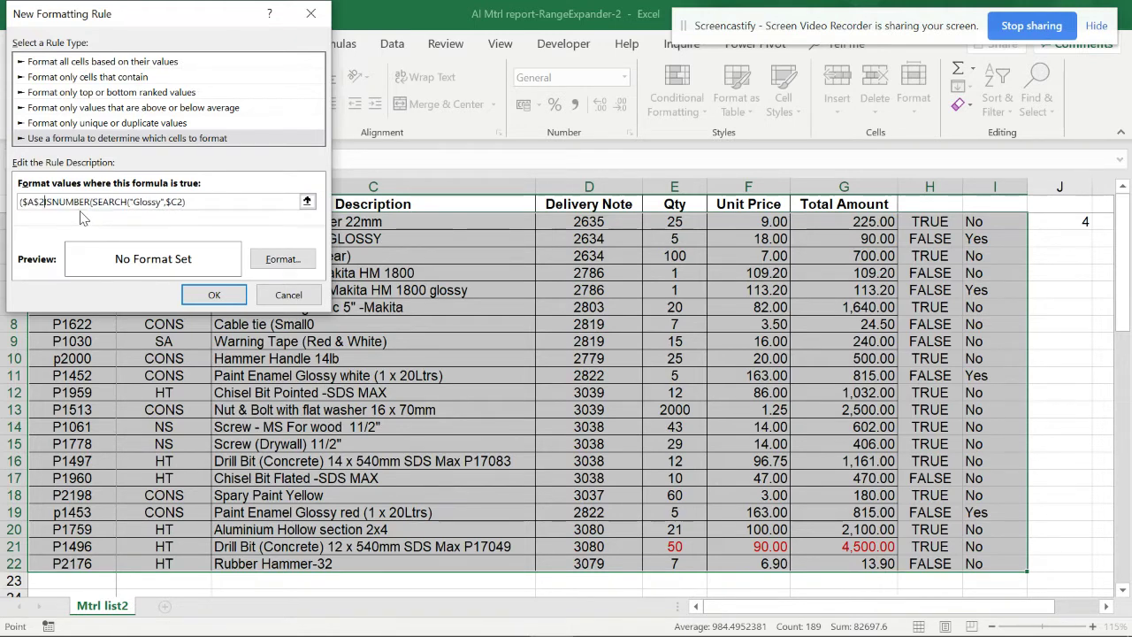
pyautogui.press('BackSpace')
pyautogui.press('BackSpace')
pyautogui.press('BackSpace')
pyautogui.press('BackSpace')
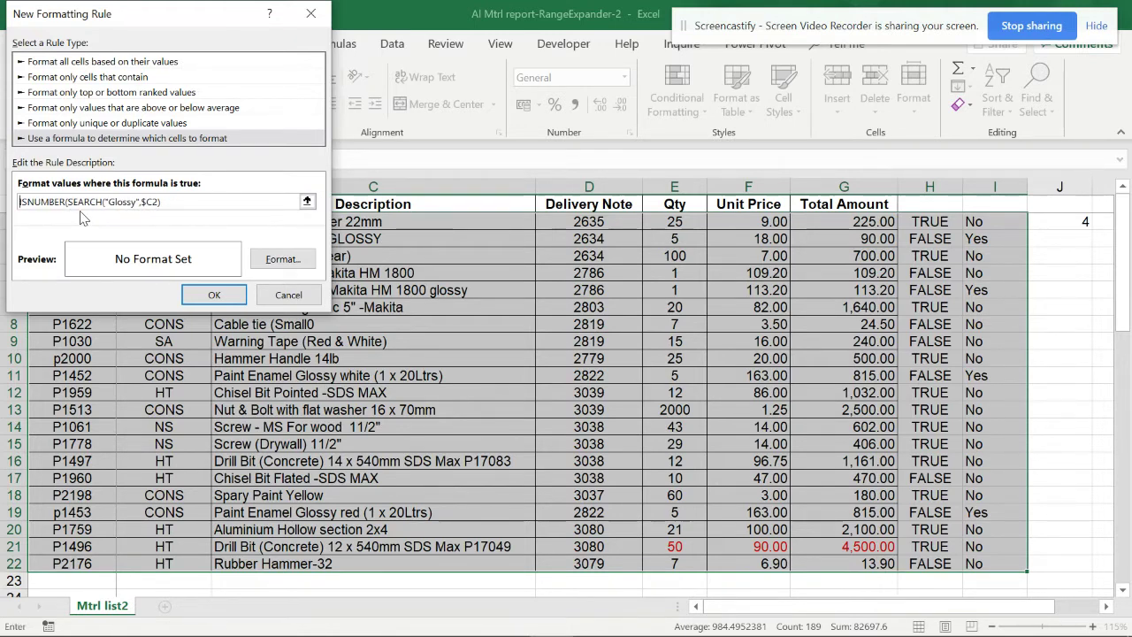
pyautogui.click(22, 202)
pyautogui.write('=')
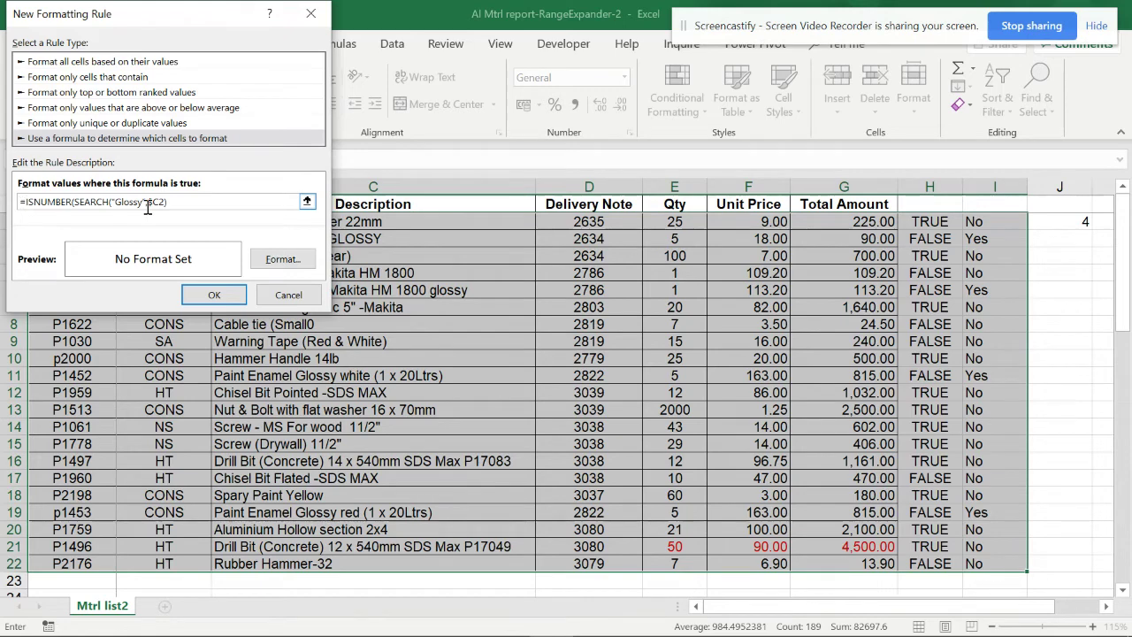
# Set the rule's format to a light green fill with a bold italic font
pyautogui.click(281, 258)
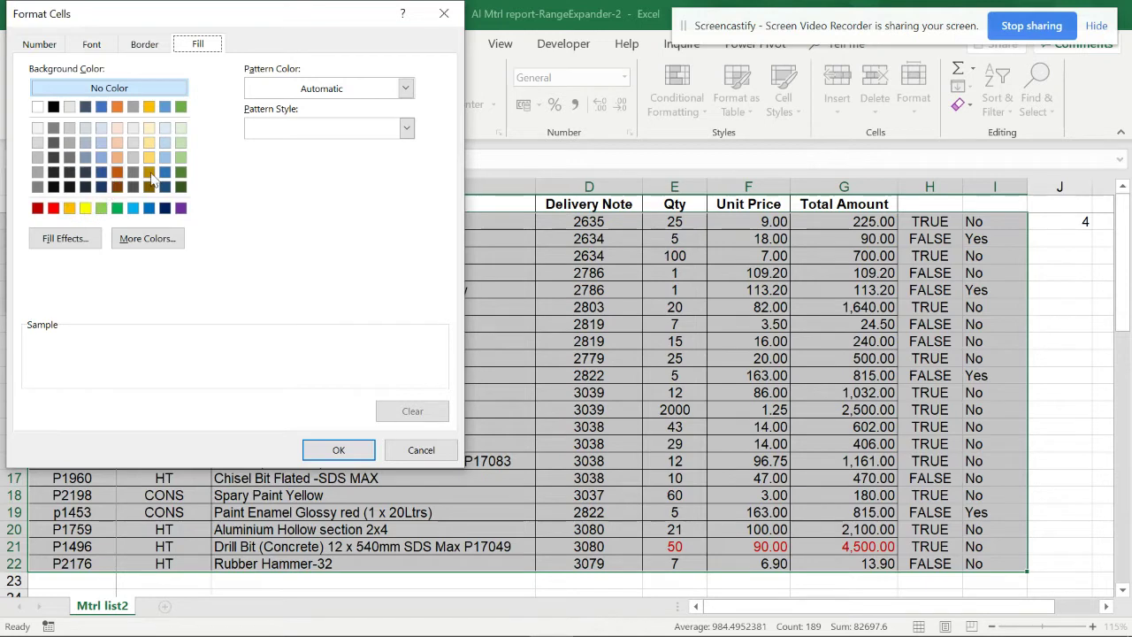
pyautogui.click(180, 143)
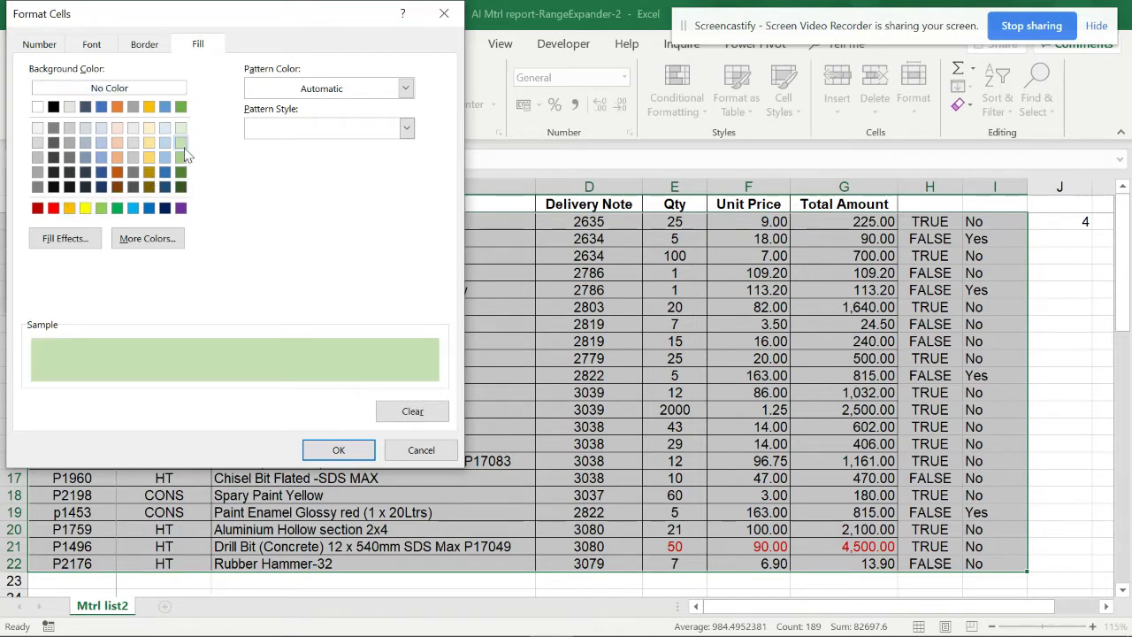
pyautogui.click(147, 44)
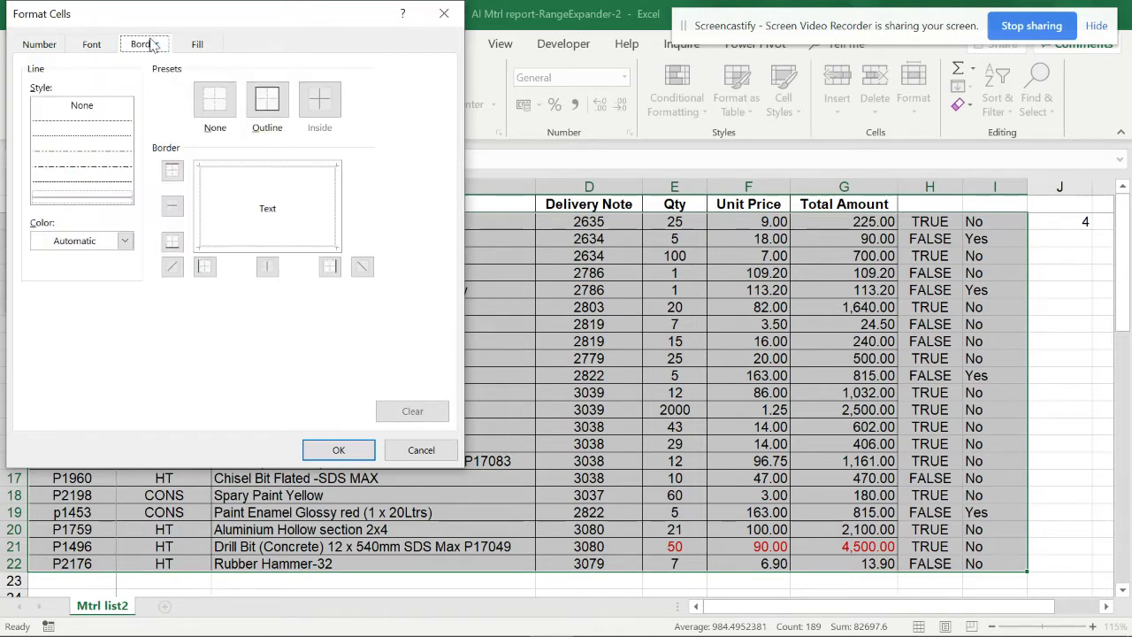
pyautogui.click(91, 45)
pyautogui.click(248, 117)
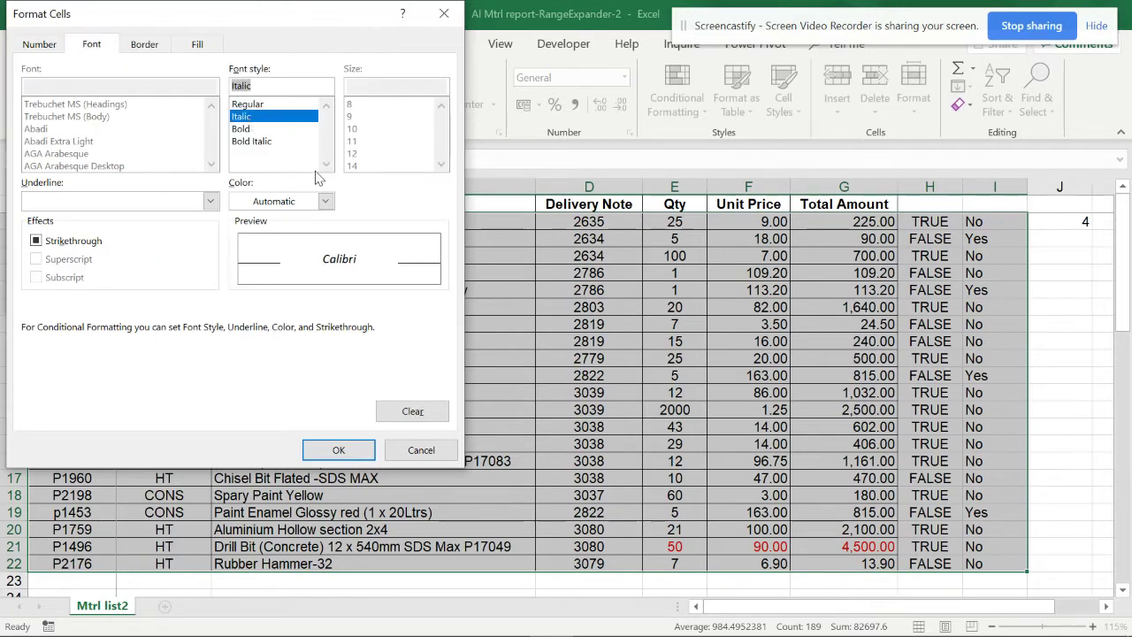
pyautogui.click(250, 142)
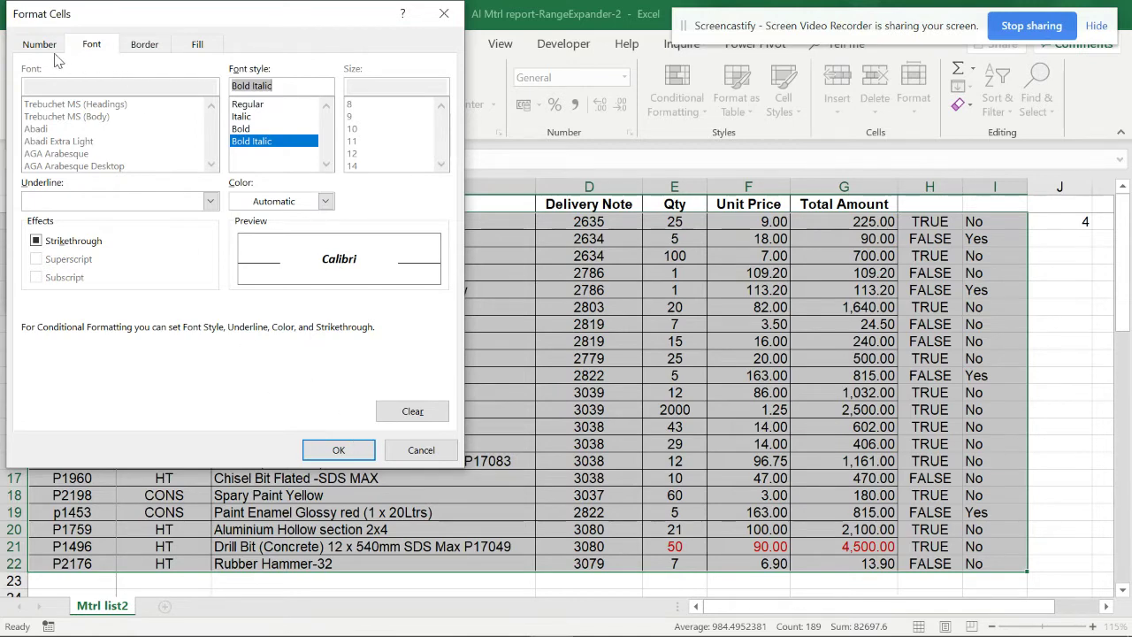
pyautogui.click(339, 450)
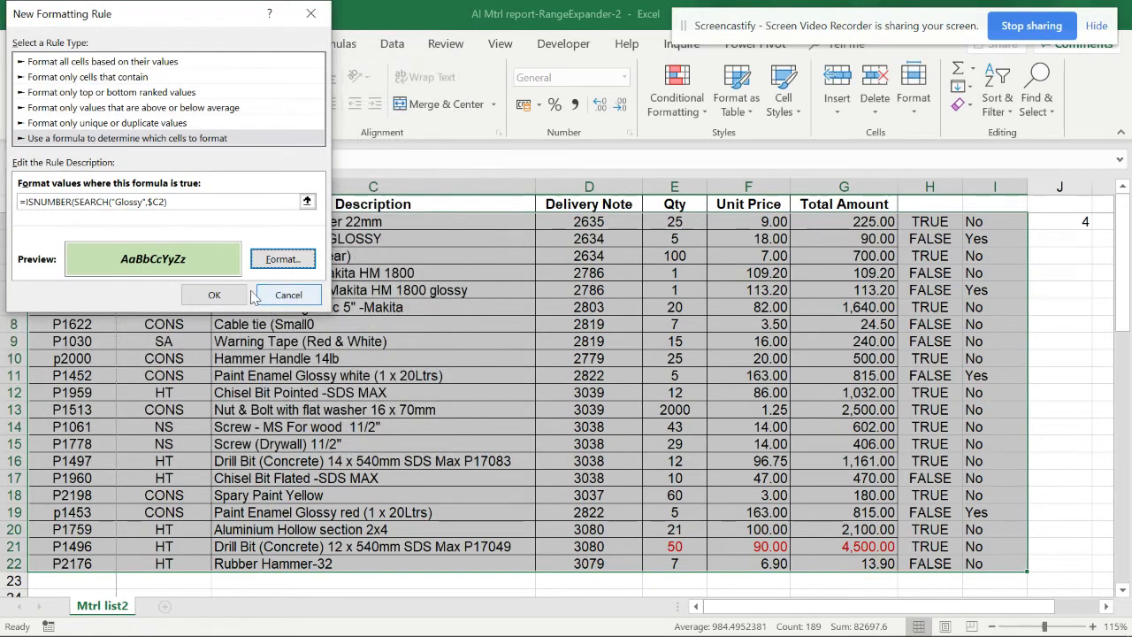
# Add the missing closing parenthesis so the rule formula reads =ISNUMBER(SEARCH("Glossy",$C2)), and apply the rule to A2:I22
pyautogui.click(221, 299)
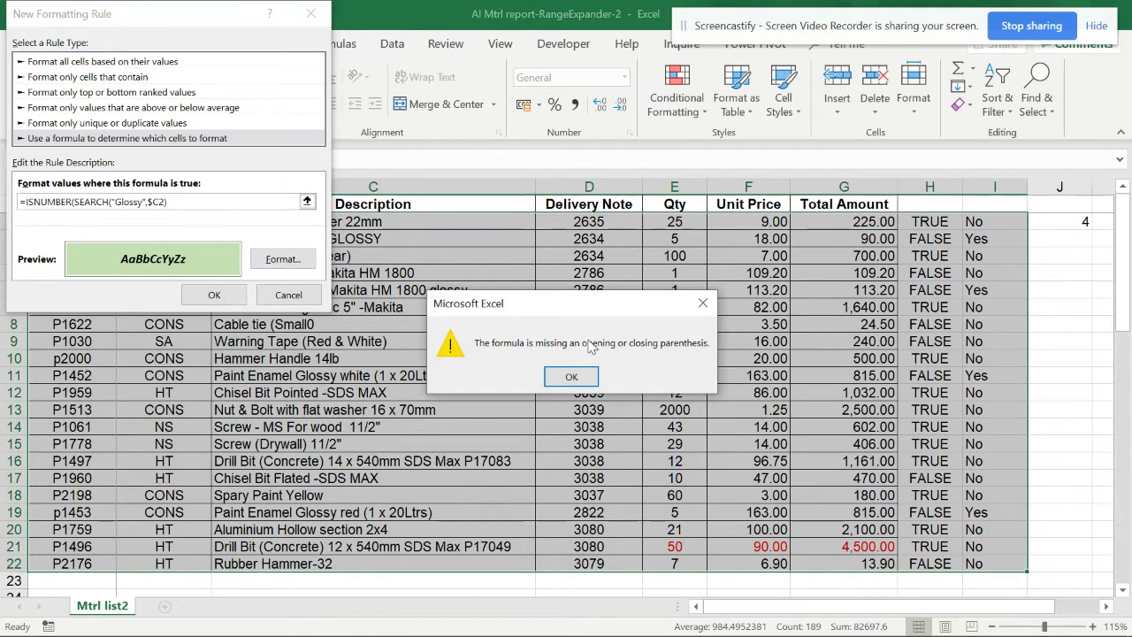
pyautogui.click(572, 378)
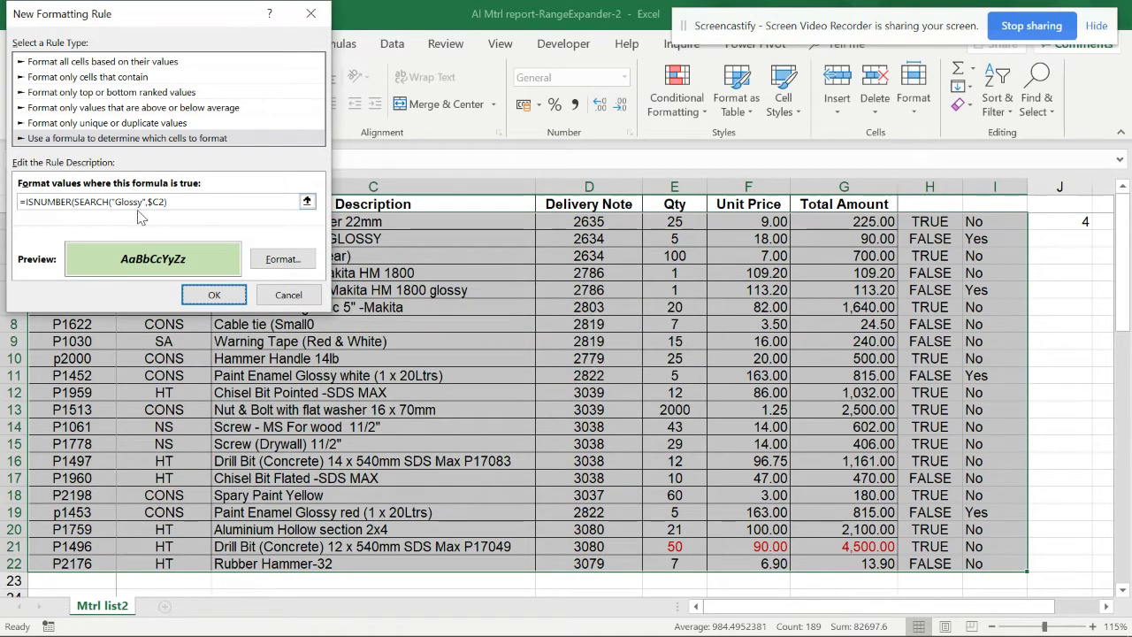
pyautogui.click(209, 203)
pyautogui.write(')')
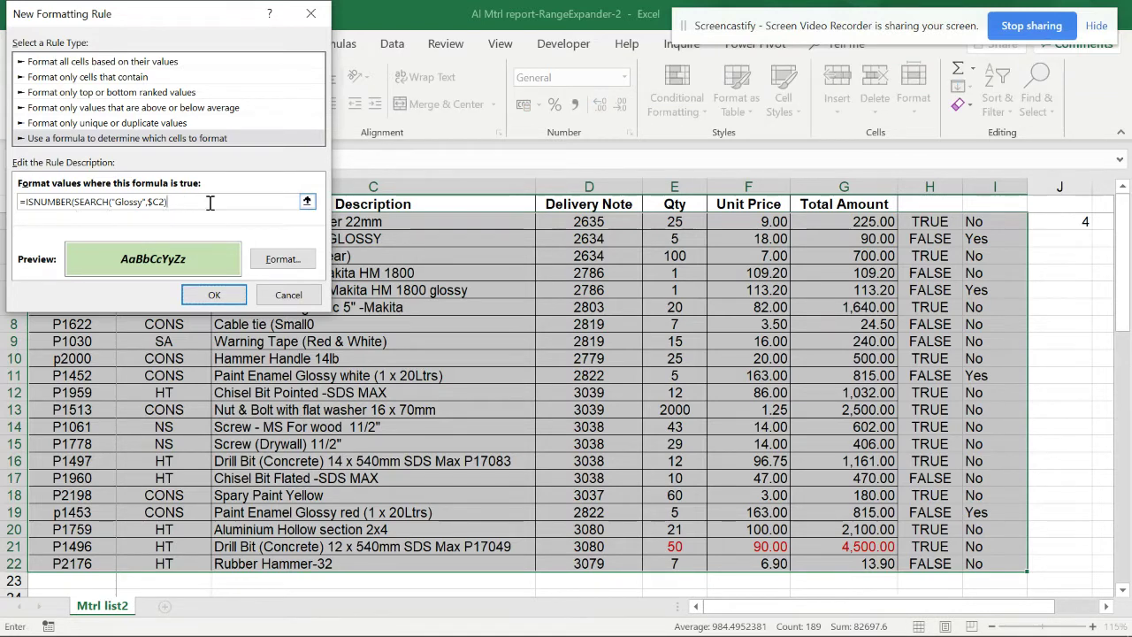
pyautogui.click(213, 294)
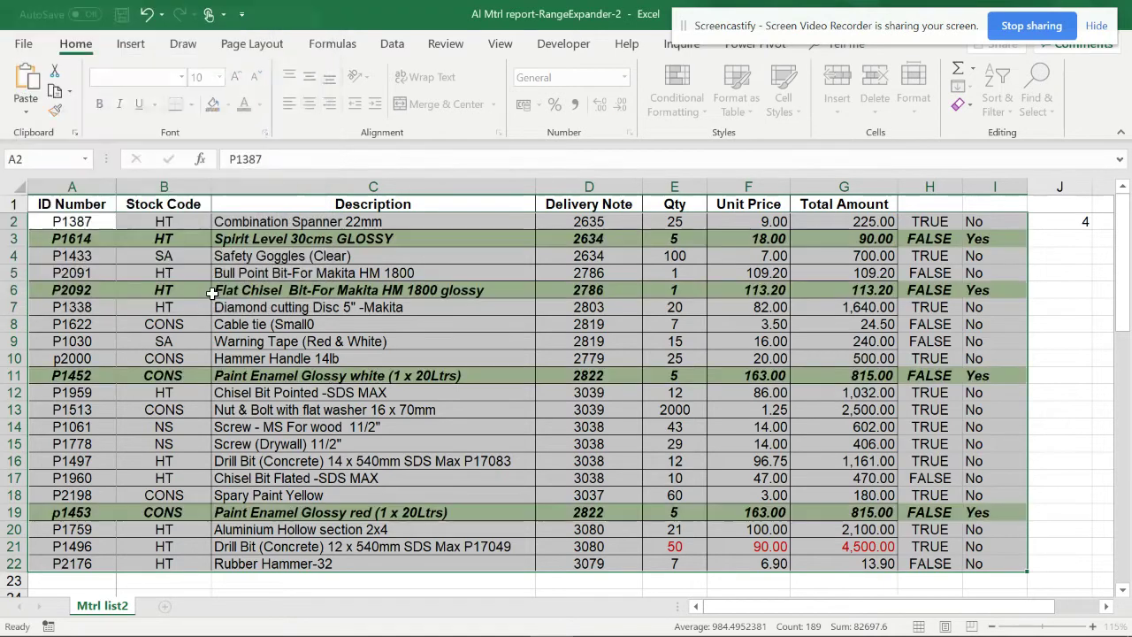
pyautogui.click(509, 324)
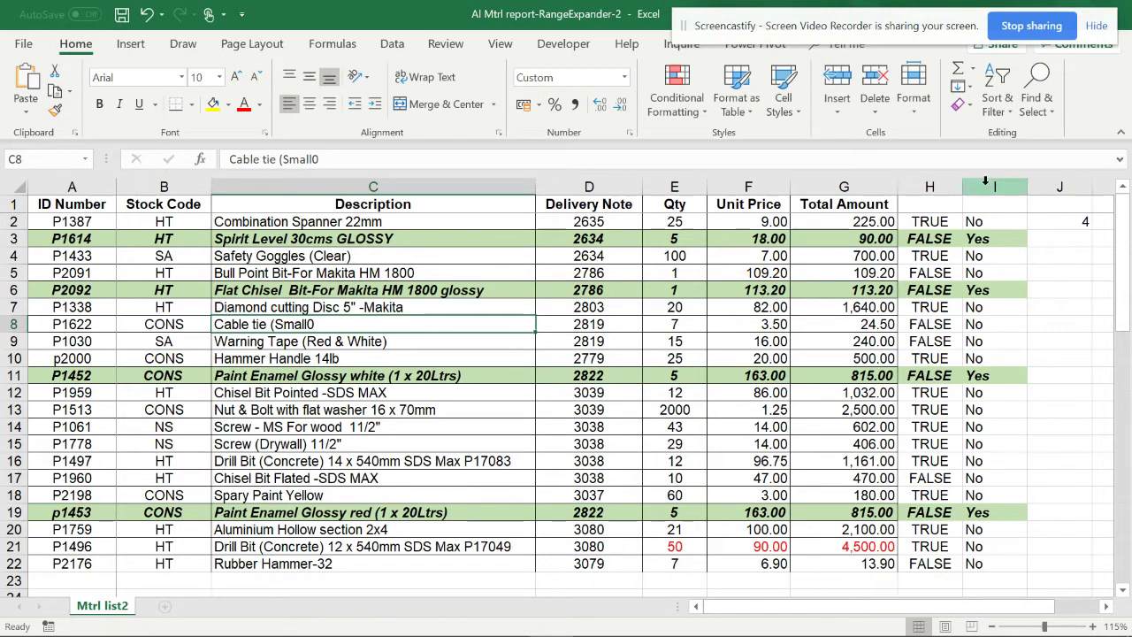
pyautogui.click(982, 239)
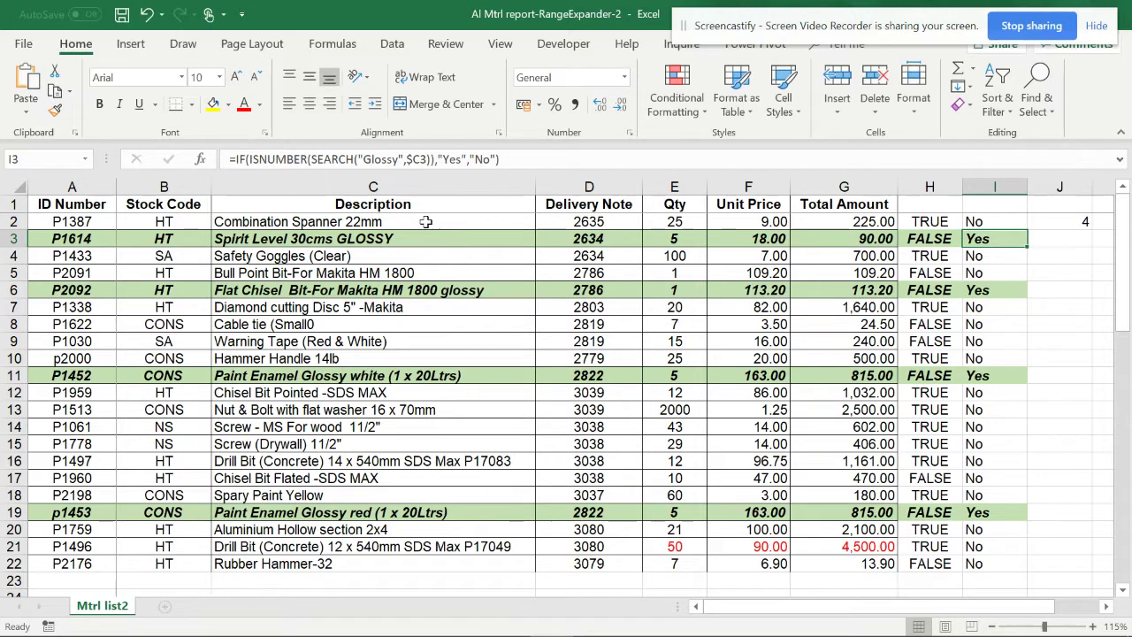
pyautogui.moveTo(423, 216); pyautogui.dragTo(434, 563)
pyautogui.click(677, 88)
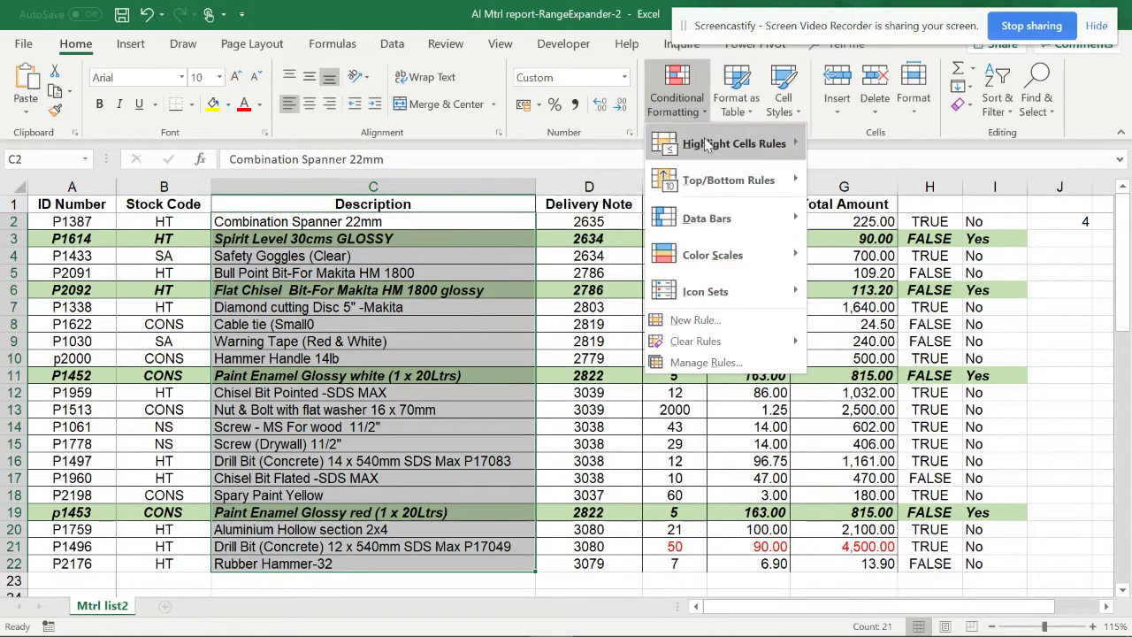
pyautogui.click(716, 319)
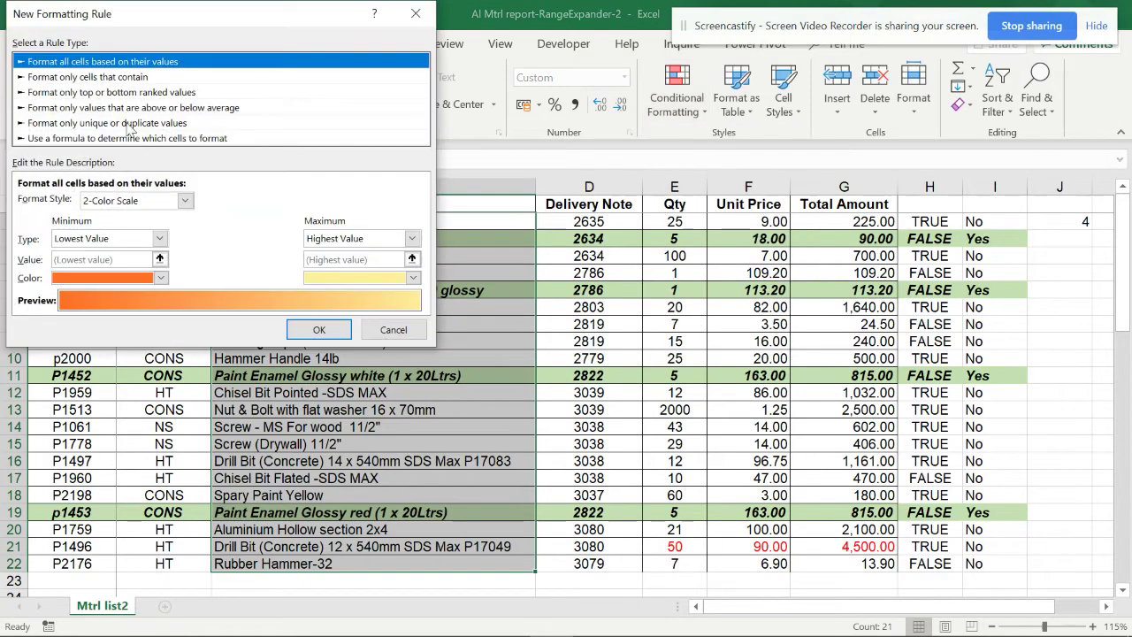
pyautogui.click(61, 77)
pyautogui.click(101, 202)
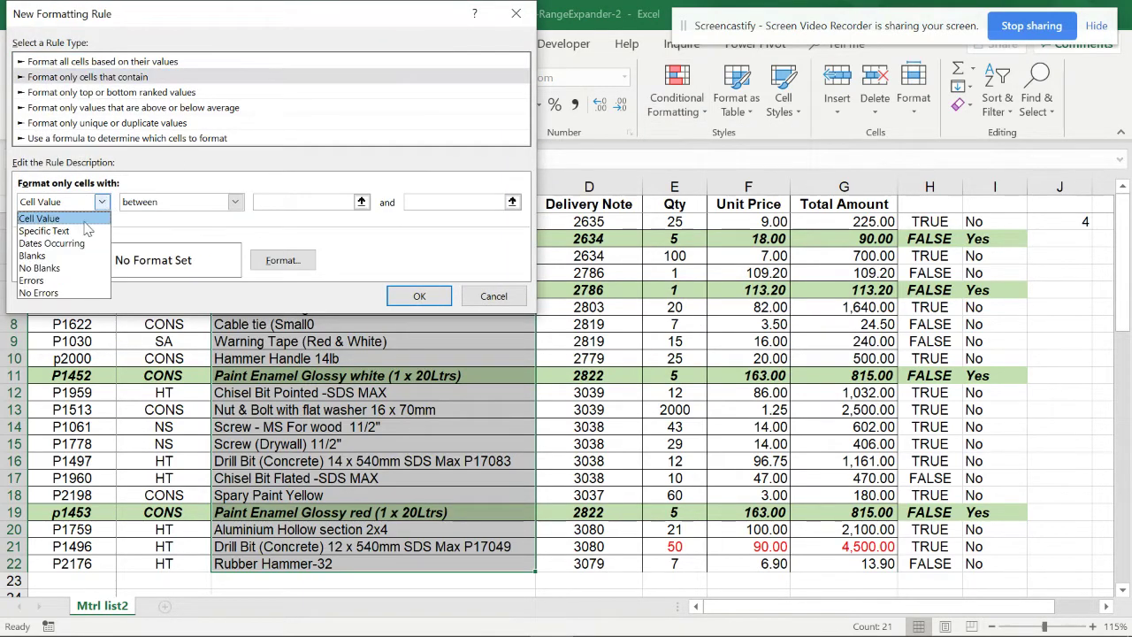
pyautogui.click(44, 231)
pyautogui.click(288, 204)
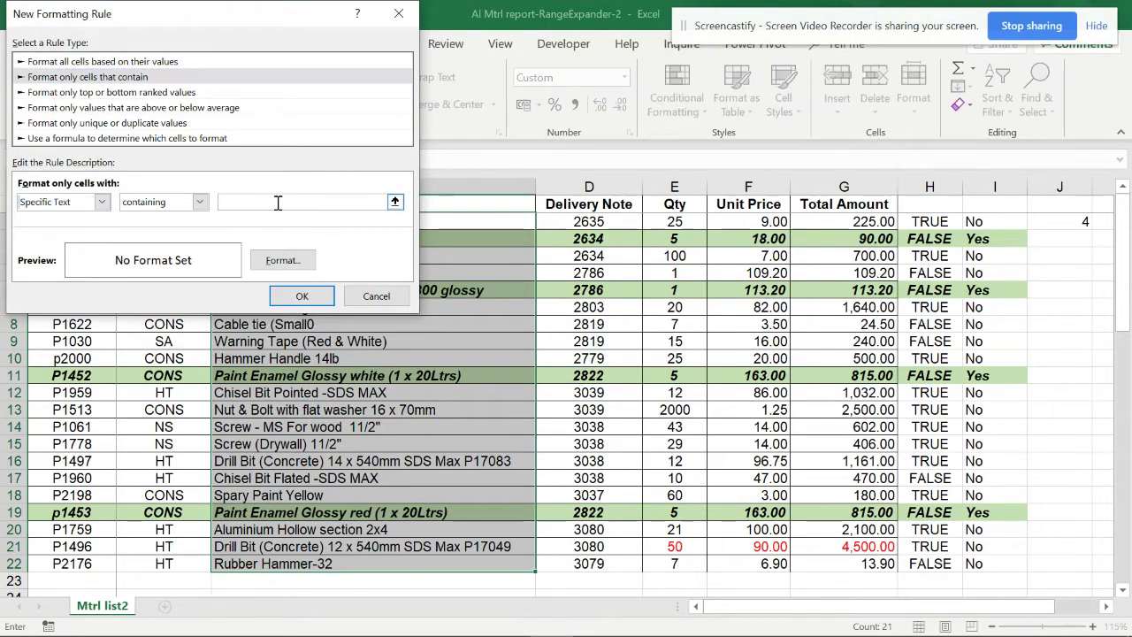
pyautogui.click(376, 296)
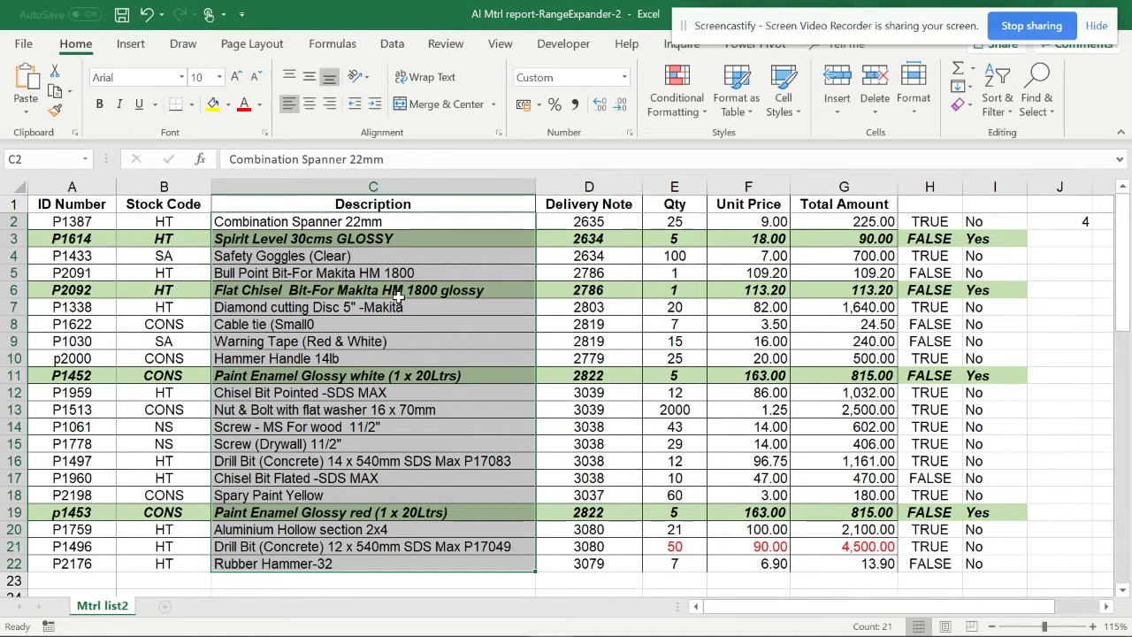
# Append the word glossy to the Cable tie description in C8 to test the highlighting rule
pyautogui.click(262, 293)
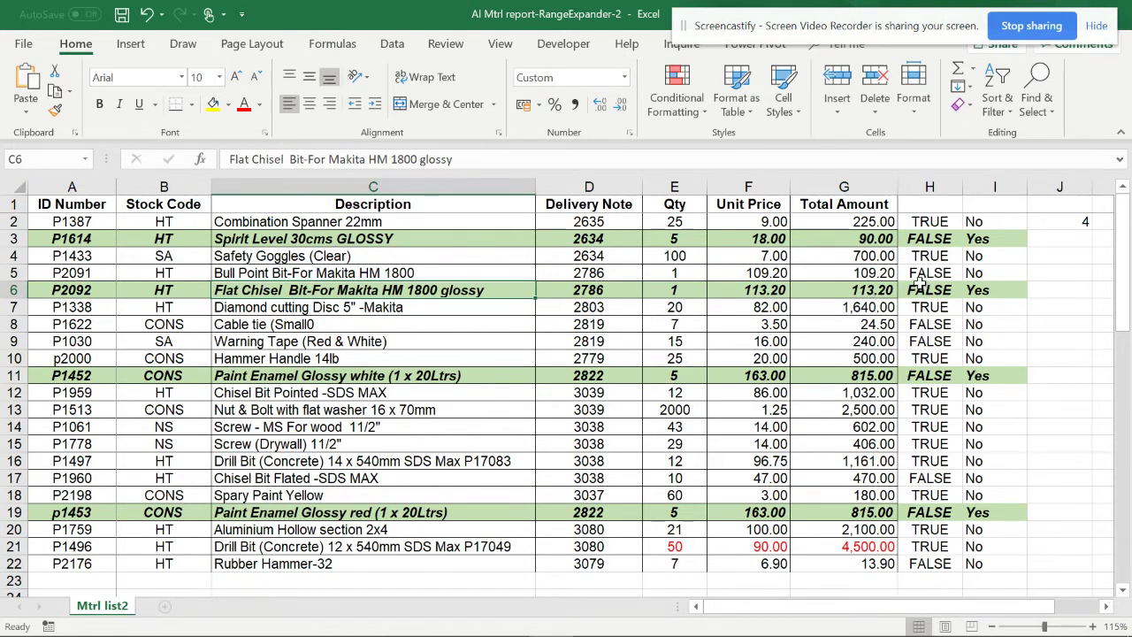
pyautogui.doubleClick(419, 324)
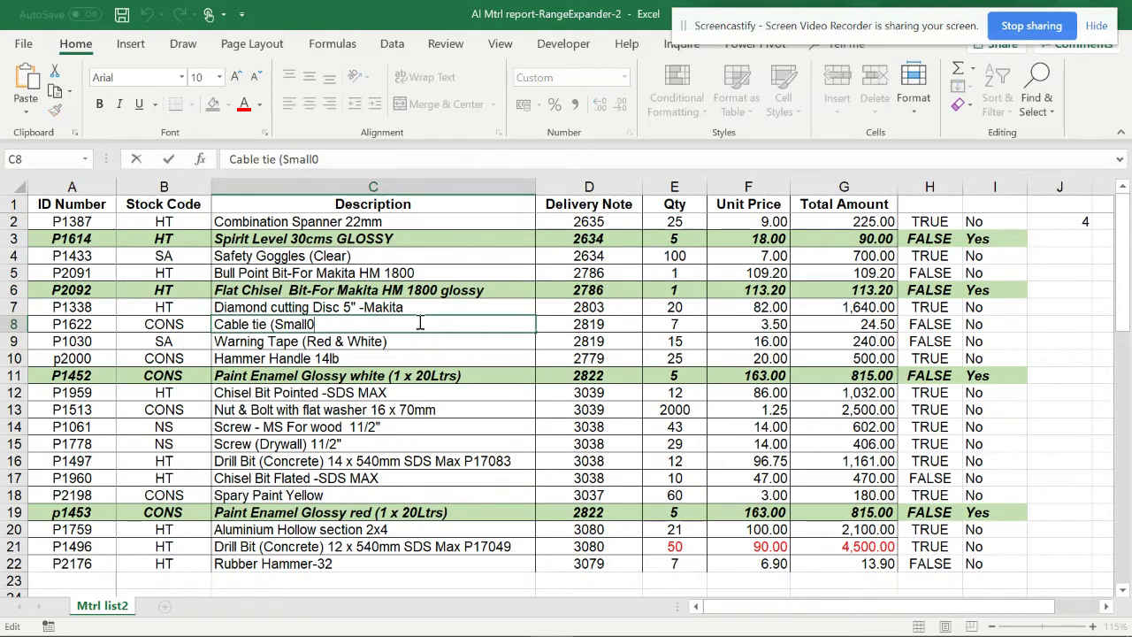
pyautogui.write('g')
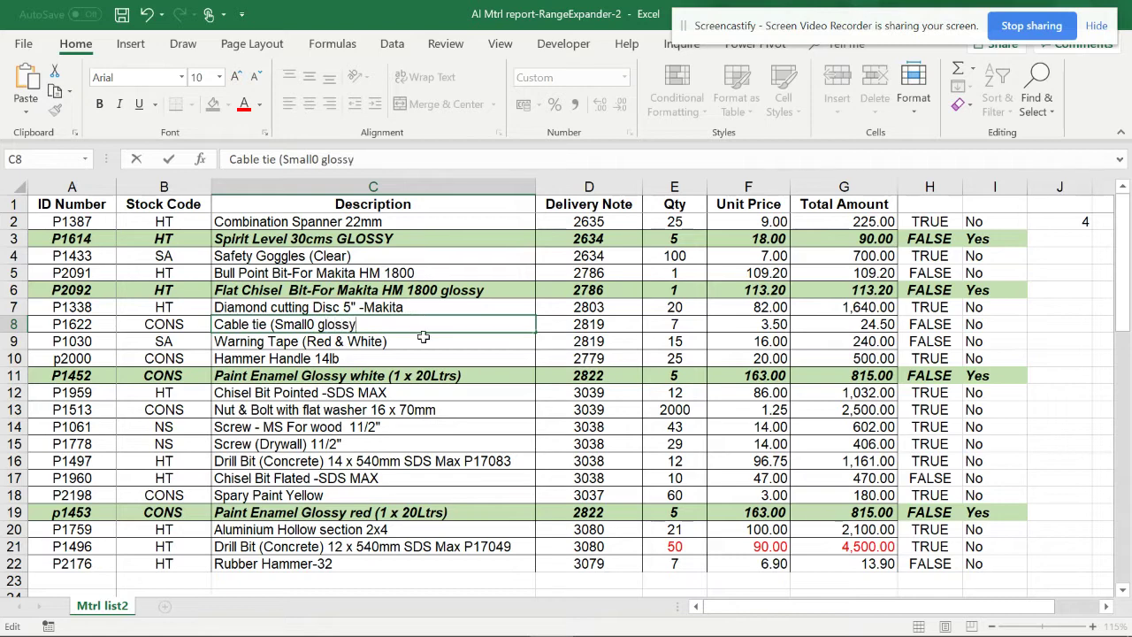
pyautogui.write('lossy')
pyautogui.press('Return')
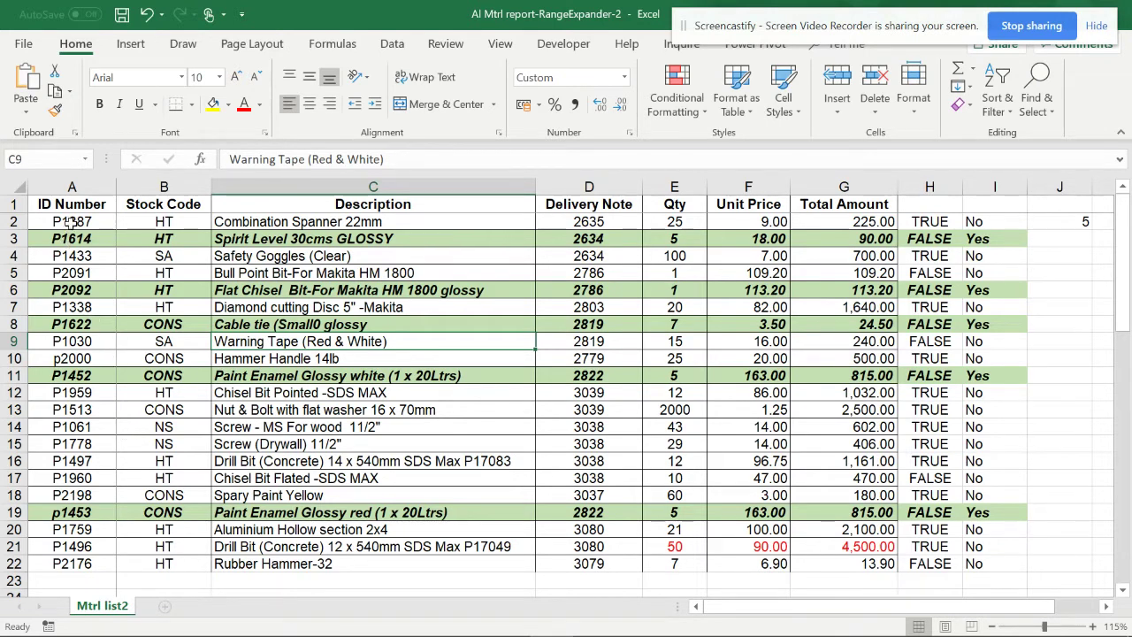
# Select the ID Number, Stock Code and Delivery Note data in A2:B22 and D2:D22 as one combined selection
pyautogui.moveTo(71, 221); pyautogui.dragTo(164, 564)
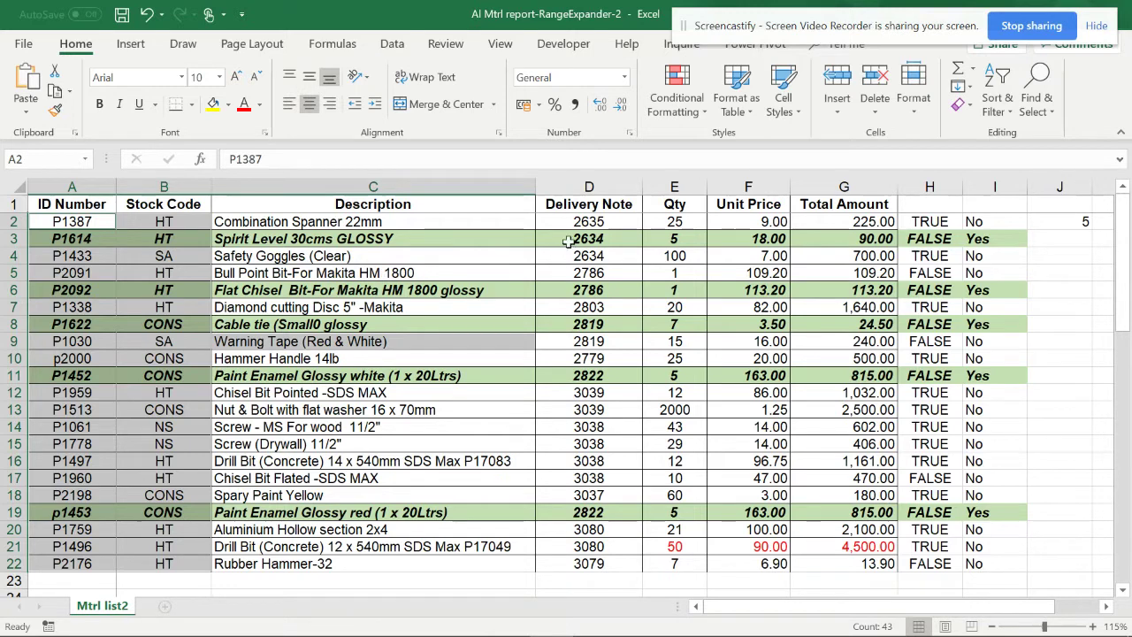
pyautogui.moveTo(584, 221); pyautogui.dragTo(595, 563)
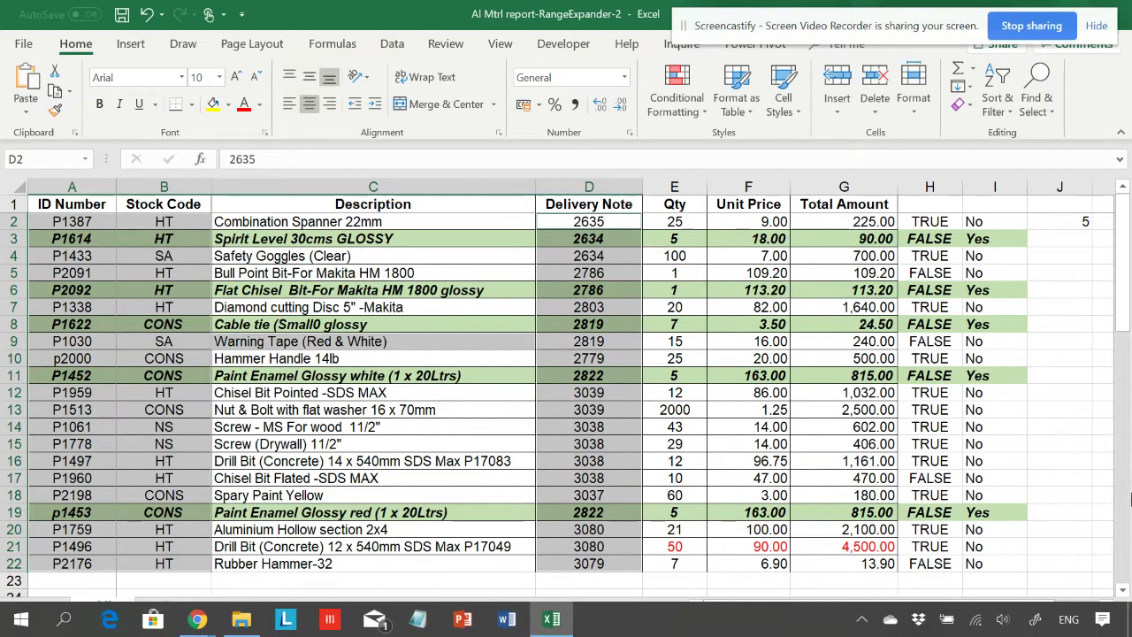